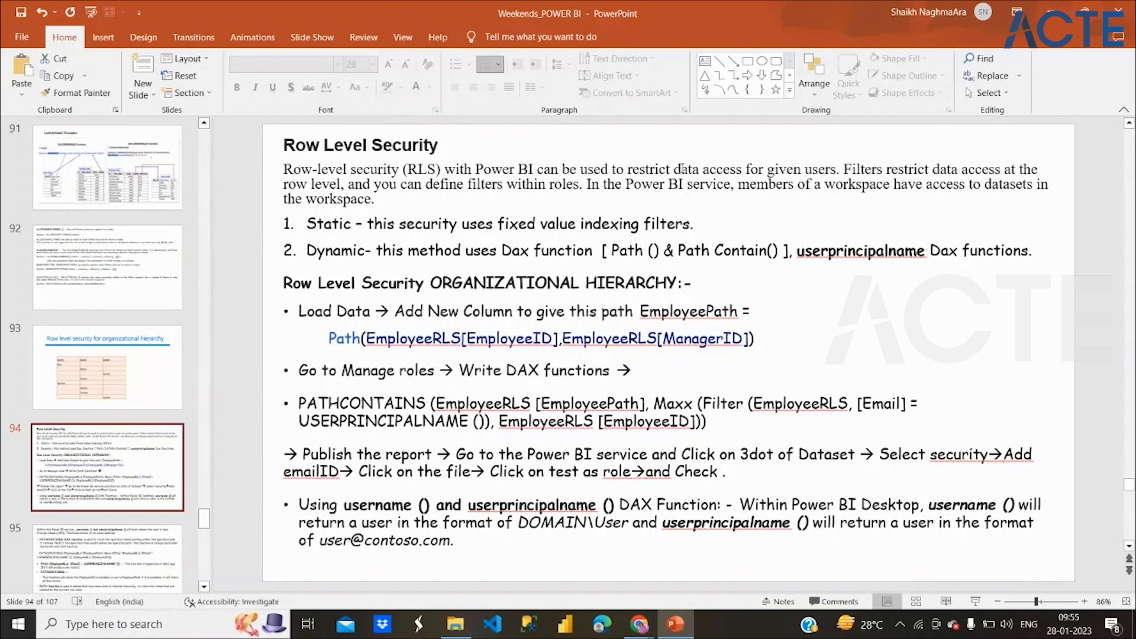
Highlight 'data access for given users' and 'within roles' on slide 94, then return to slide 93.
{"action": "left_click_drag", "start_coordinate": [674, 170], "coordinate": [827, 173]}
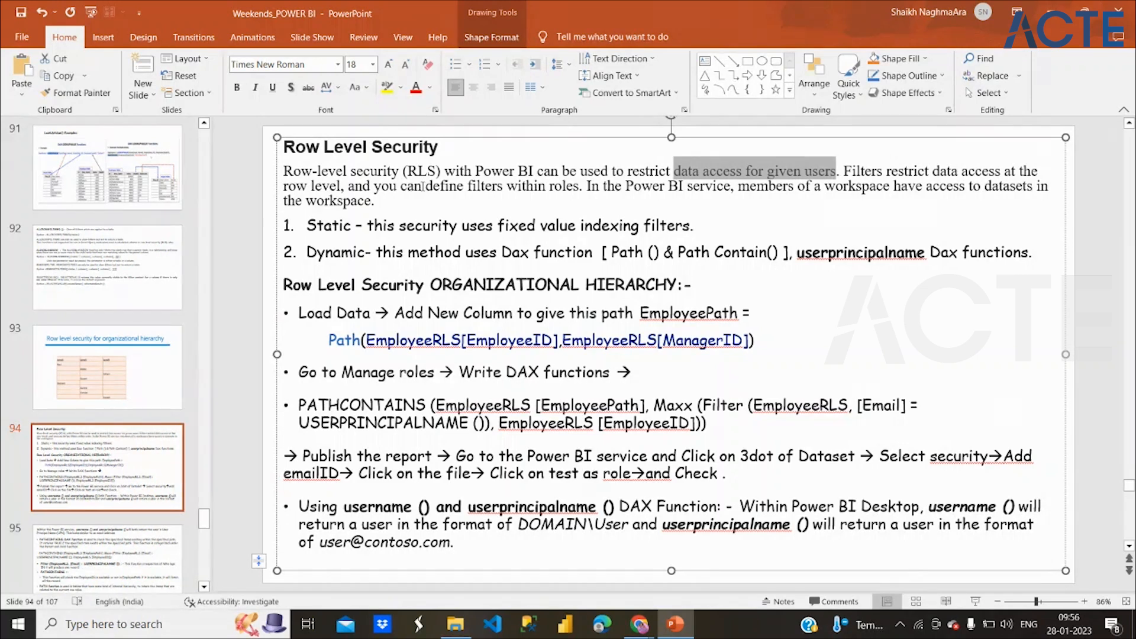
{"action": "left_click", "coordinate": [579, 186]}
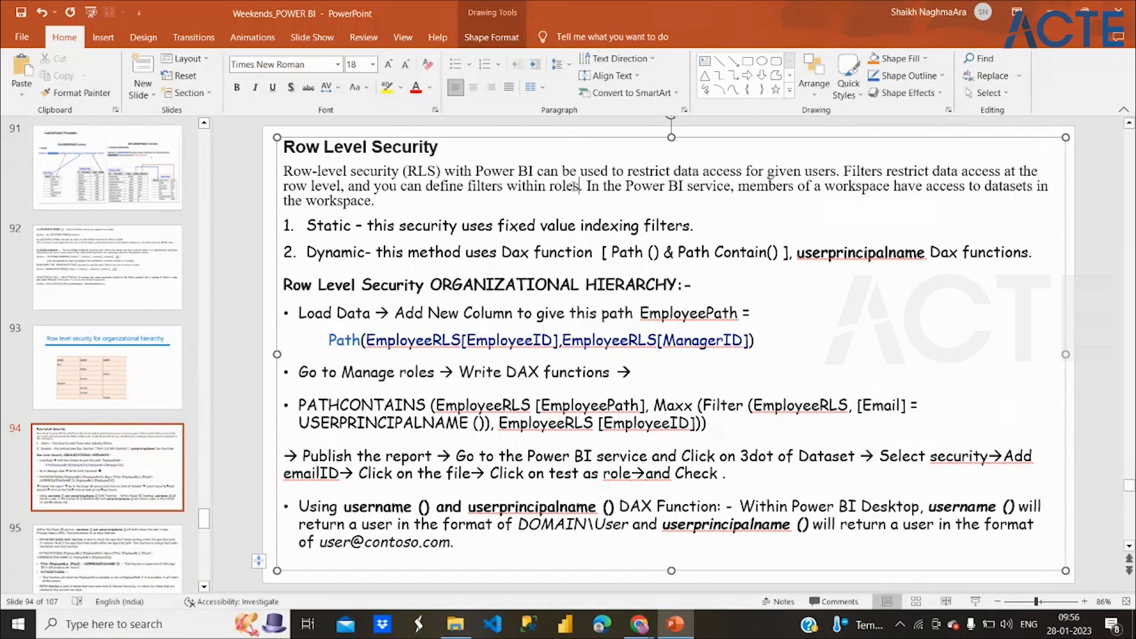
{"action": "left_click_drag", "start_coordinate": [579, 186], "coordinate": [507, 186]}
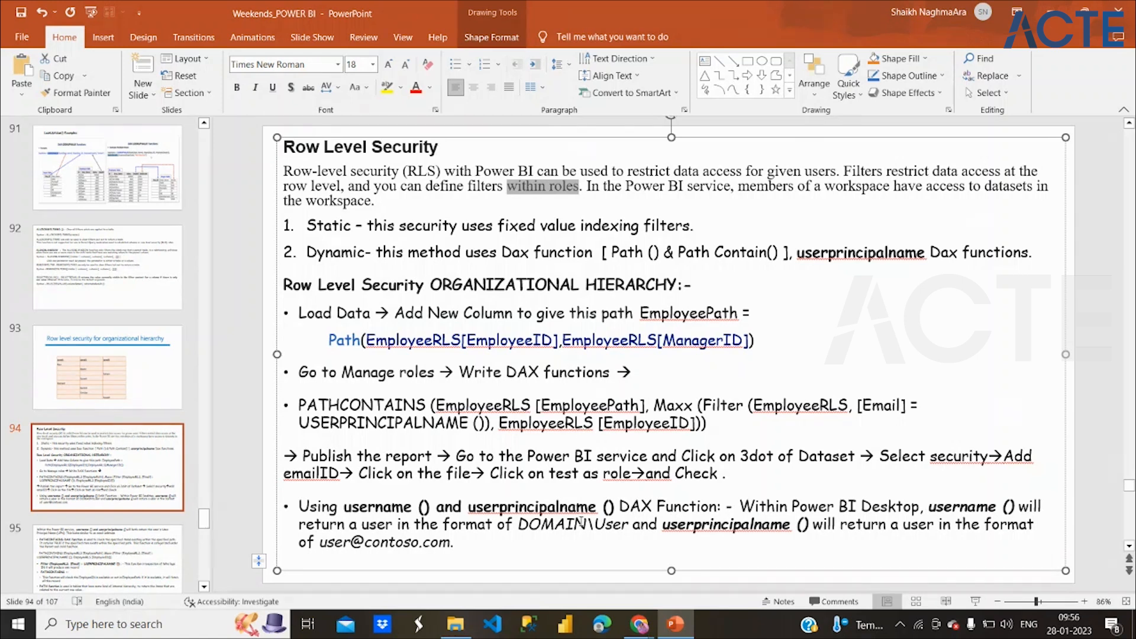
{"action": "left_click", "coordinate": [112, 383]}
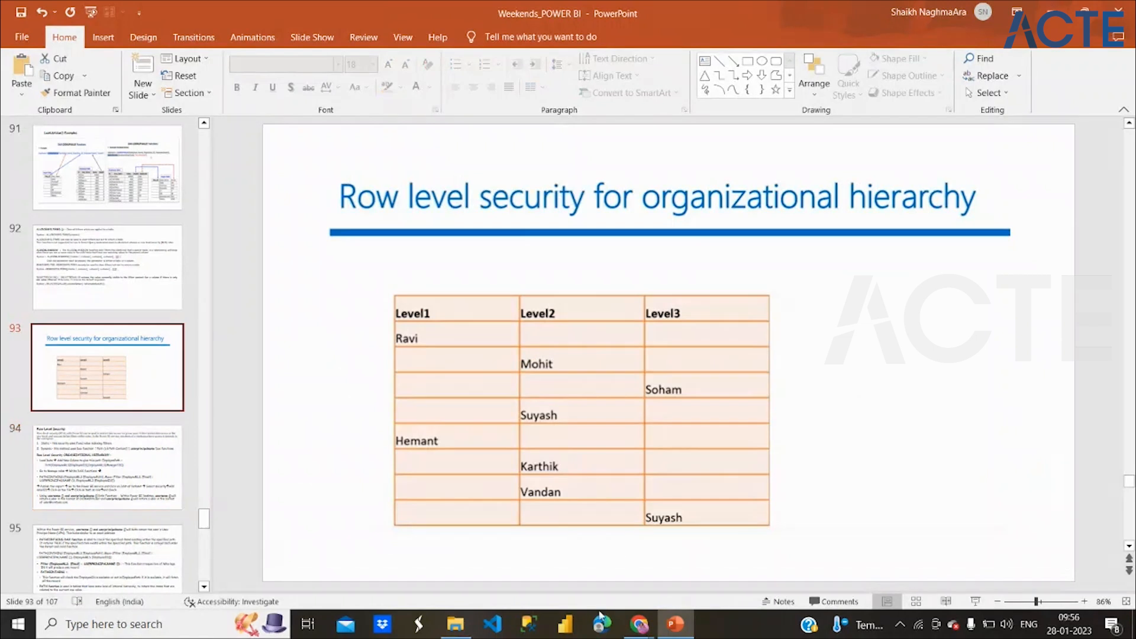
Open the Row Level Security .pbix file from the Power BI course folder in File Explorer.
{"action": "left_click", "coordinate": [455, 624]}
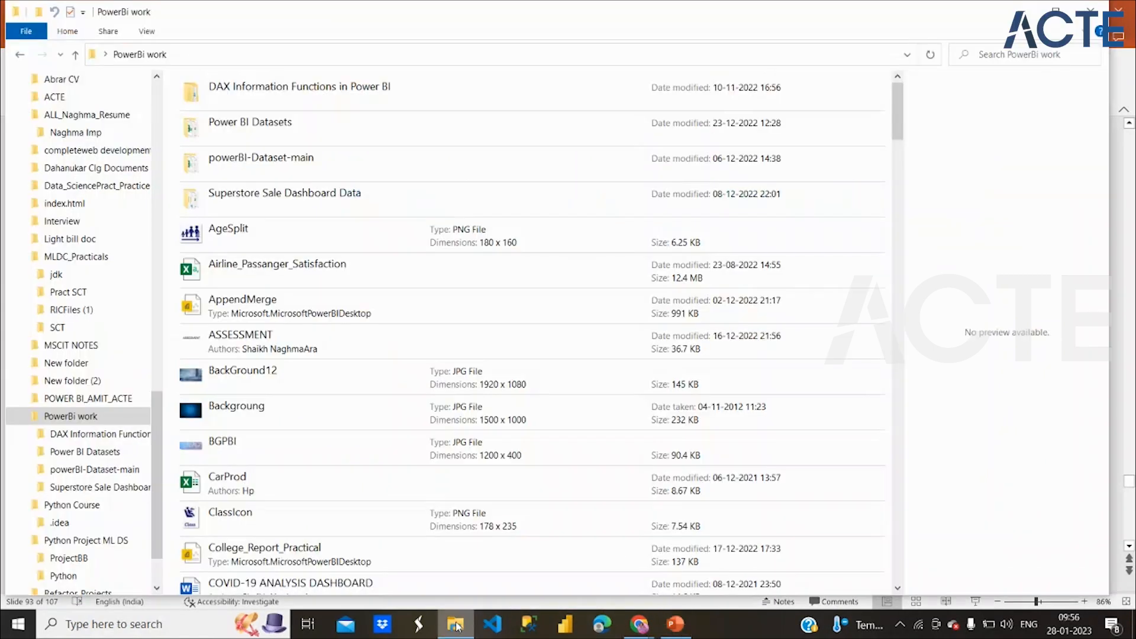
{"action": "left_click", "coordinate": [79, 397]}
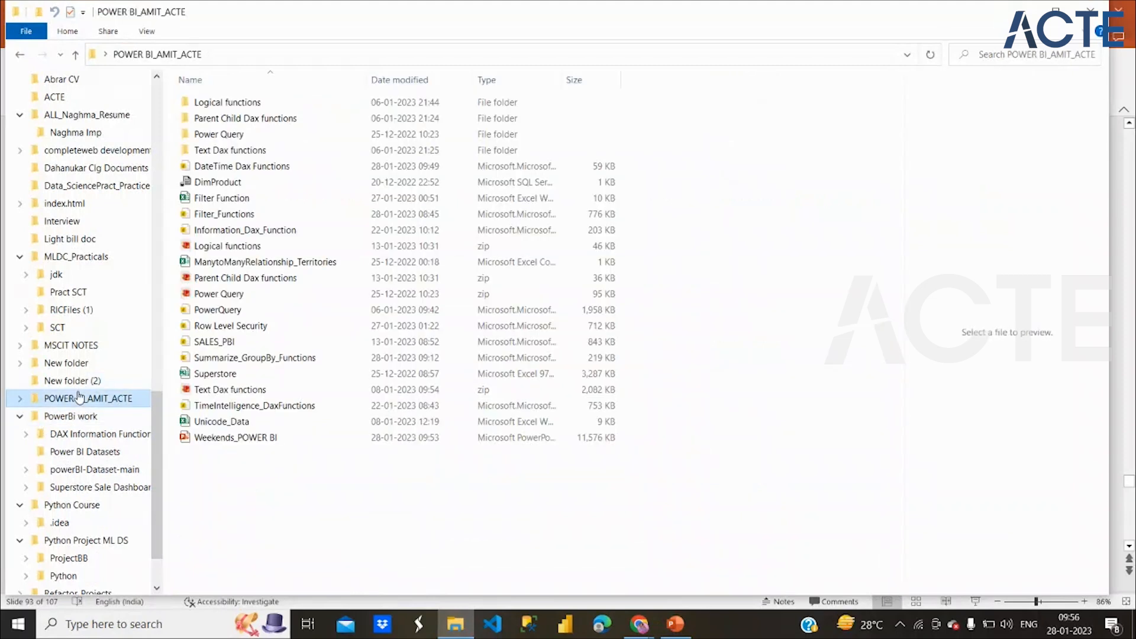
{"action": "double_click", "coordinate": [270, 327]}
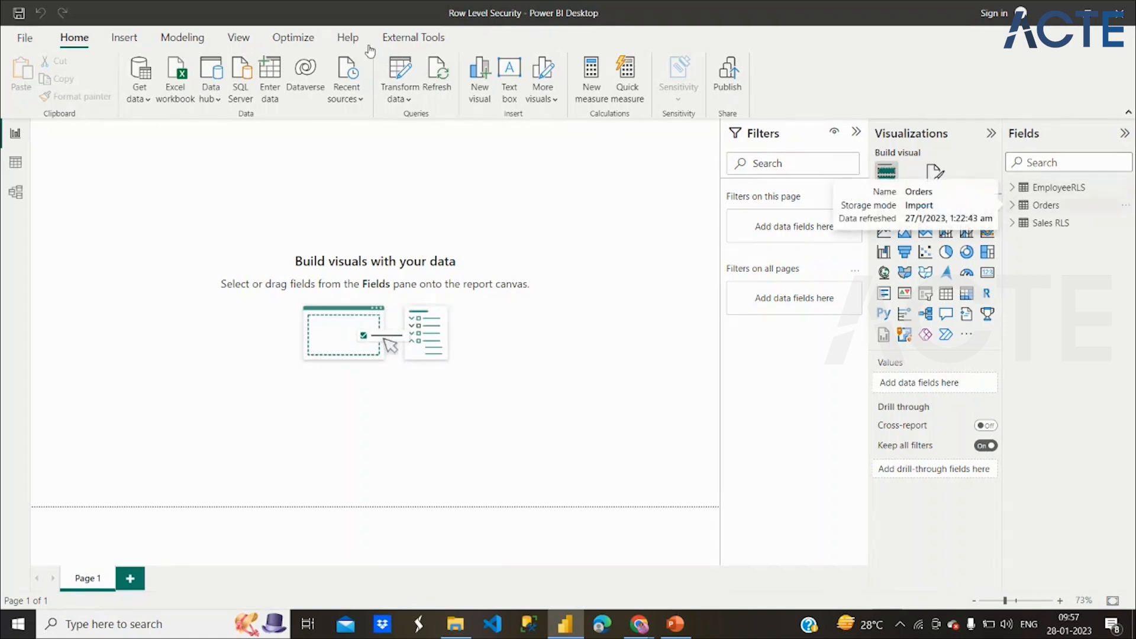
Insert a pie chart of Sum of Sales by Orders Category on the report page.
{"action": "left_click", "coordinate": [202, 39]}
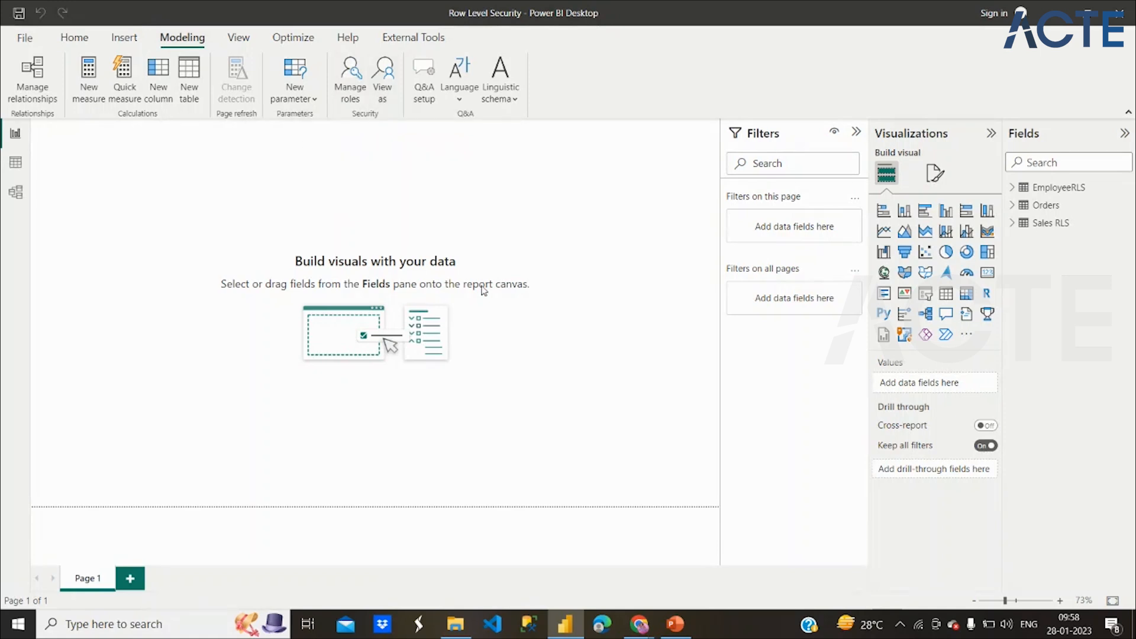
{"action": "left_click", "coordinate": [947, 252]}
{"action": "left_click_drag", "start_coordinate": [162, 245], "coordinate": [317, 325]}
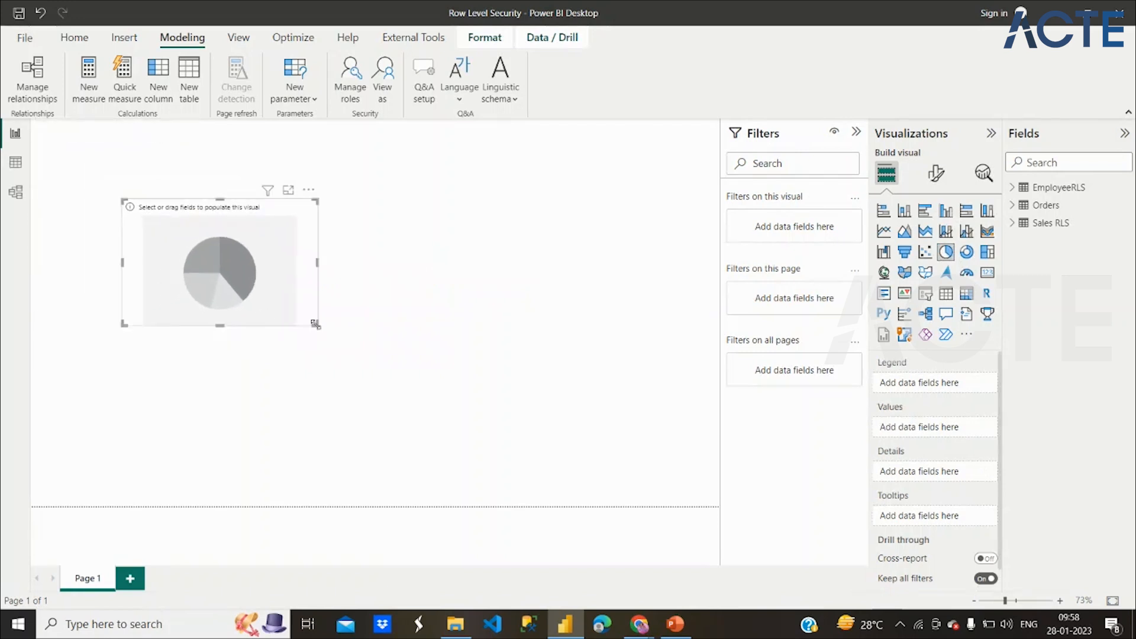
{"action": "left_click", "coordinate": [1034, 205]}
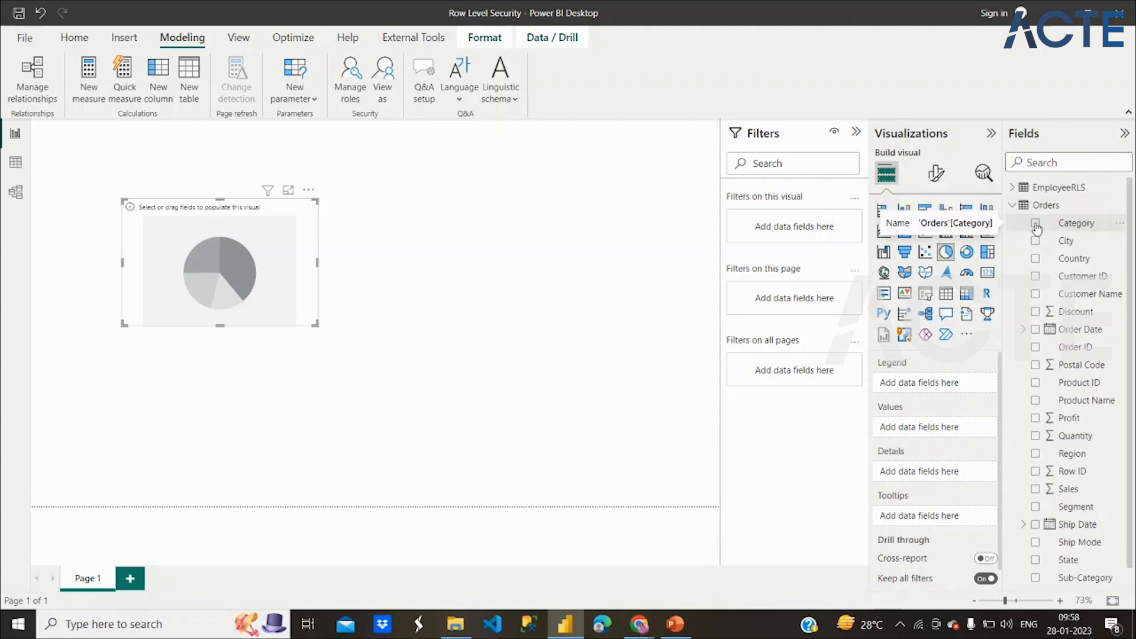
{"action": "left_click", "coordinate": [1035, 223]}
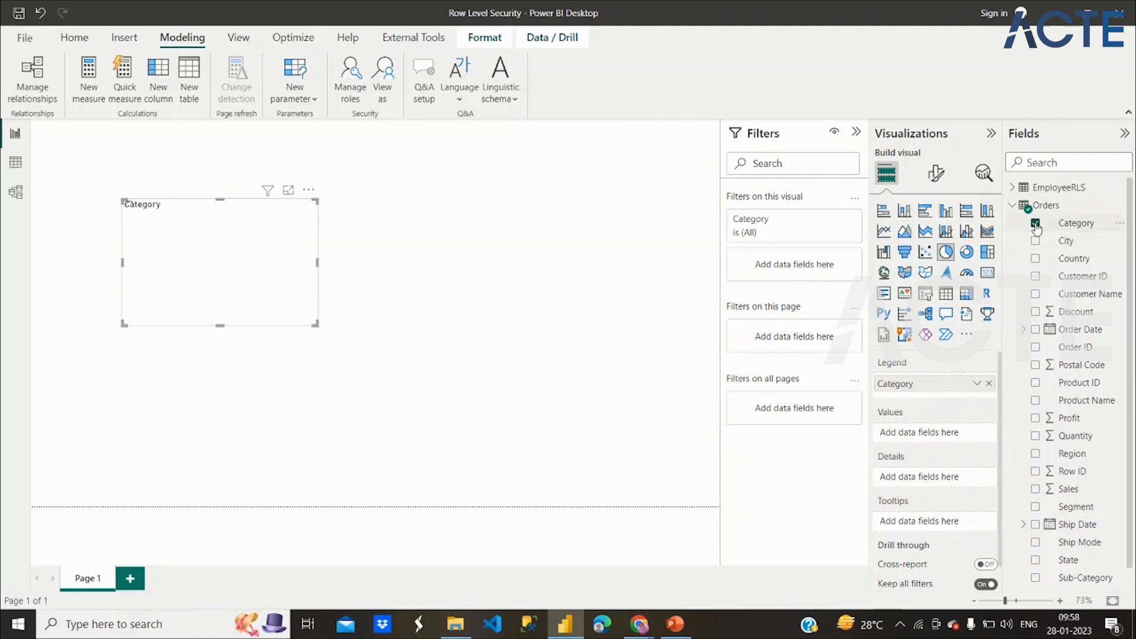
{"action": "left_click", "coordinate": [1035, 490]}
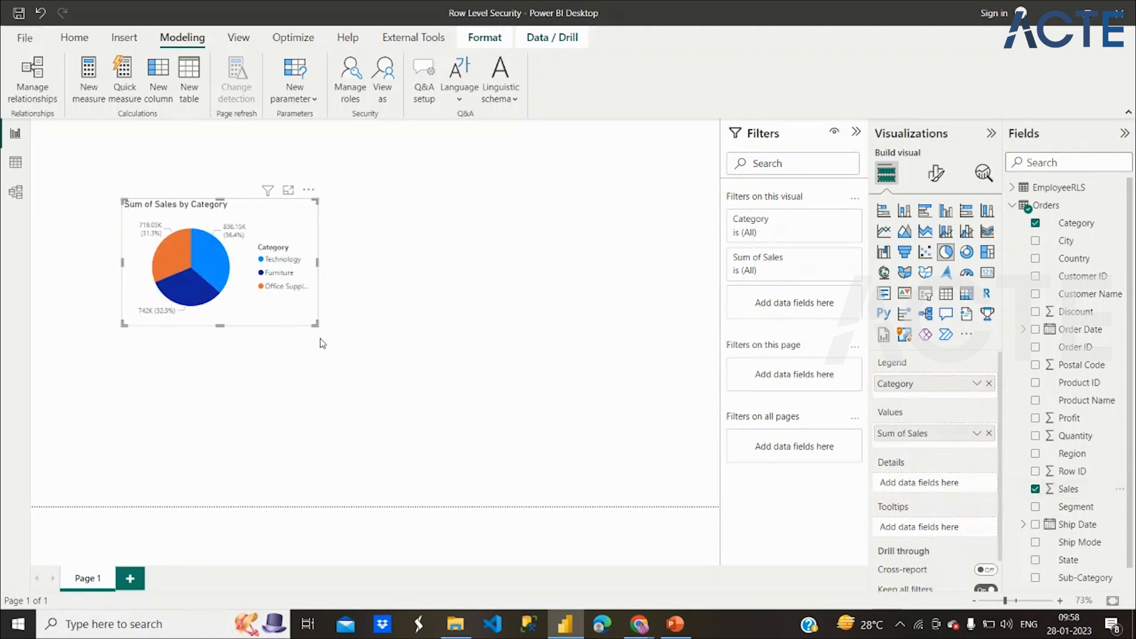
{"action": "left_click_drag", "start_coordinate": [317, 326], "coordinate": [333, 353]}
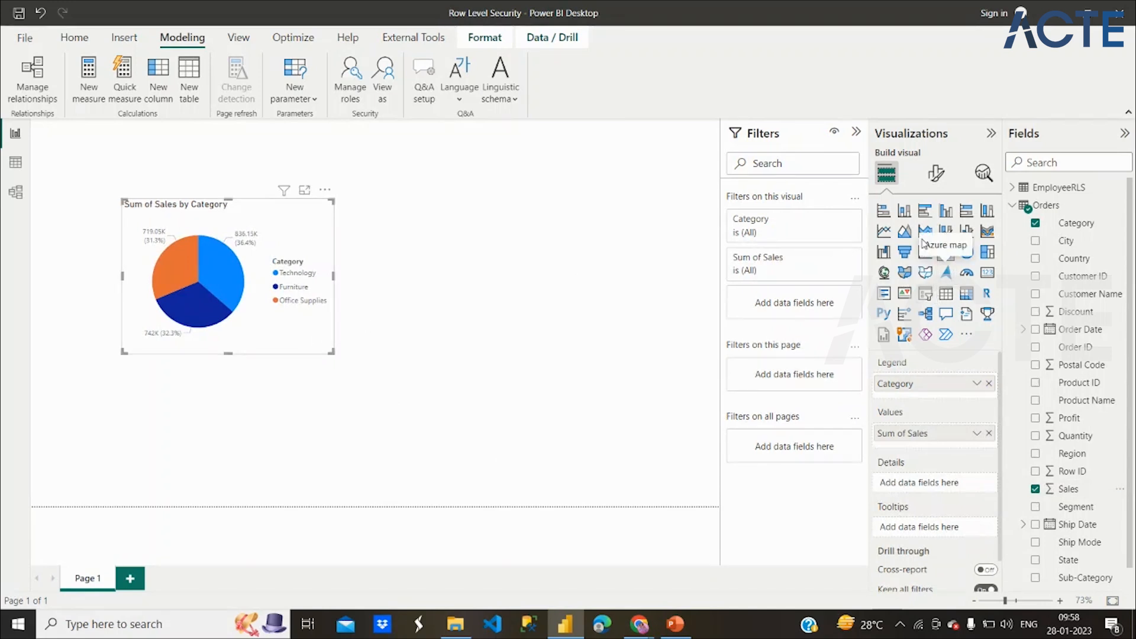
Convert it to a clustered bar chart by Sub-Category, enlarged and placed at the top-left.
{"action": "left_click", "coordinate": [926, 213]}
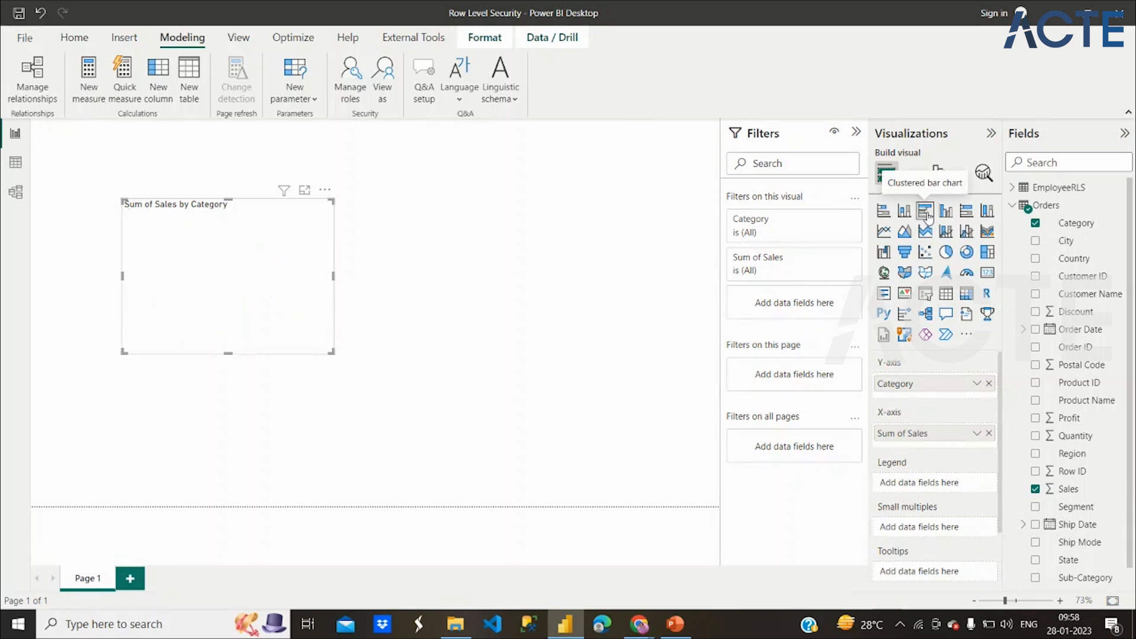
{"action": "left_click", "coordinate": [988, 384]}
{"action": "scroll", "coordinate": [1046, 421], "scroll_direction": "down", "scroll_amount": 1}
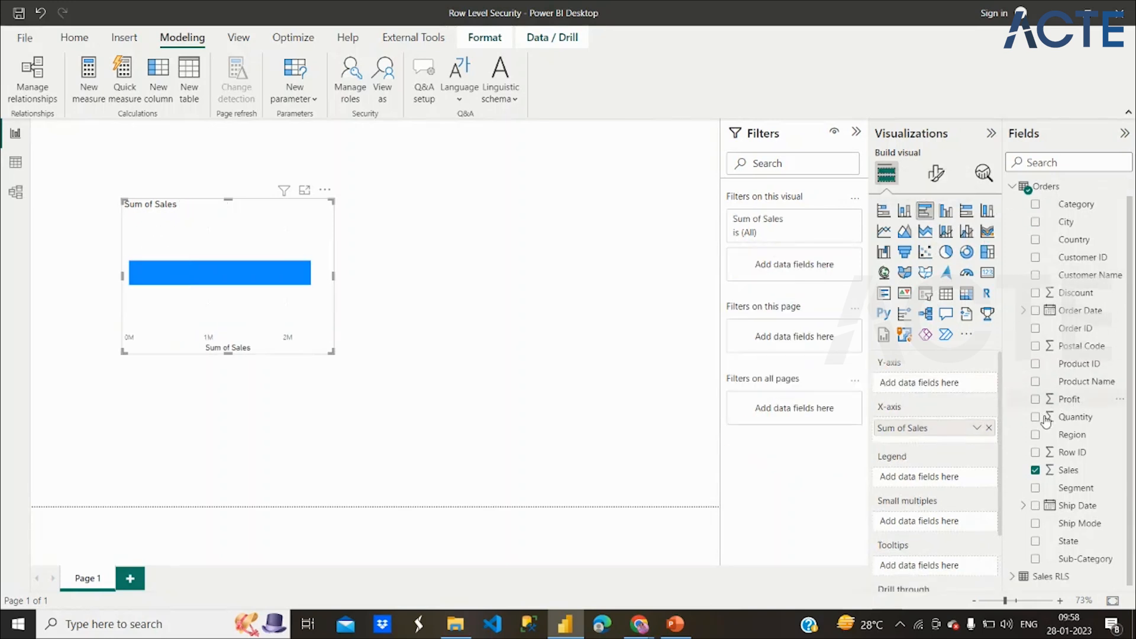
{"action": "left_click", "coordinate": [1036, 559]}
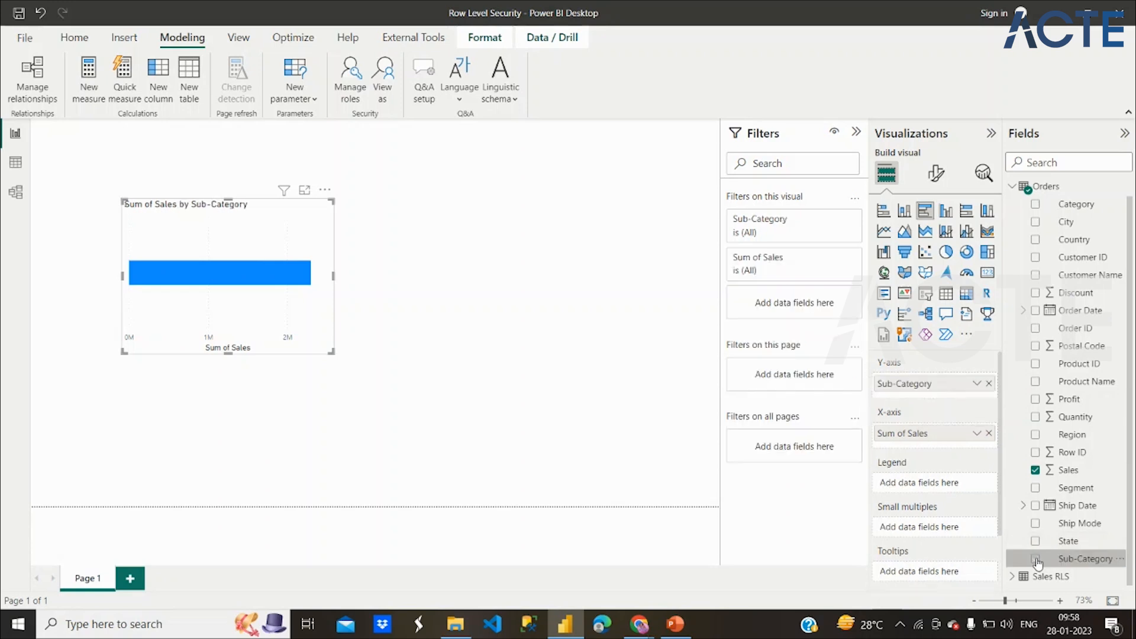
{"action": "left_click_drag", "start_coordinate": [332, 352], "coordinate": [371, 458]}
{"action": "left_click_drag", "start_coordinate": [307, 371], "coordinate": [241, 327]}
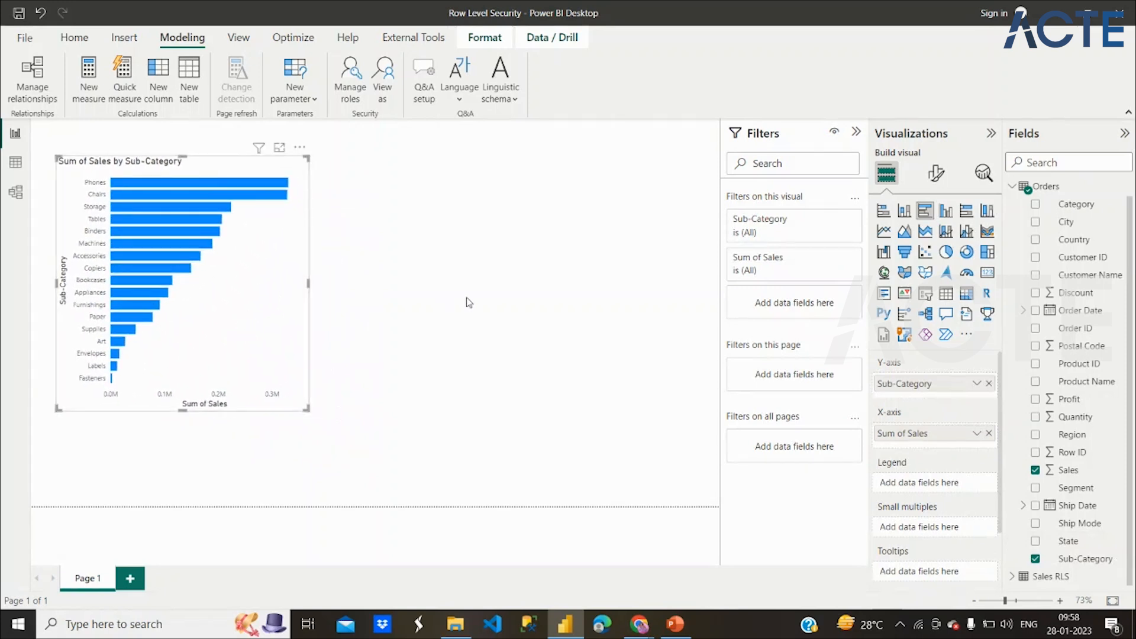
{"action": "left_click", "coordinate": [469, 302]}
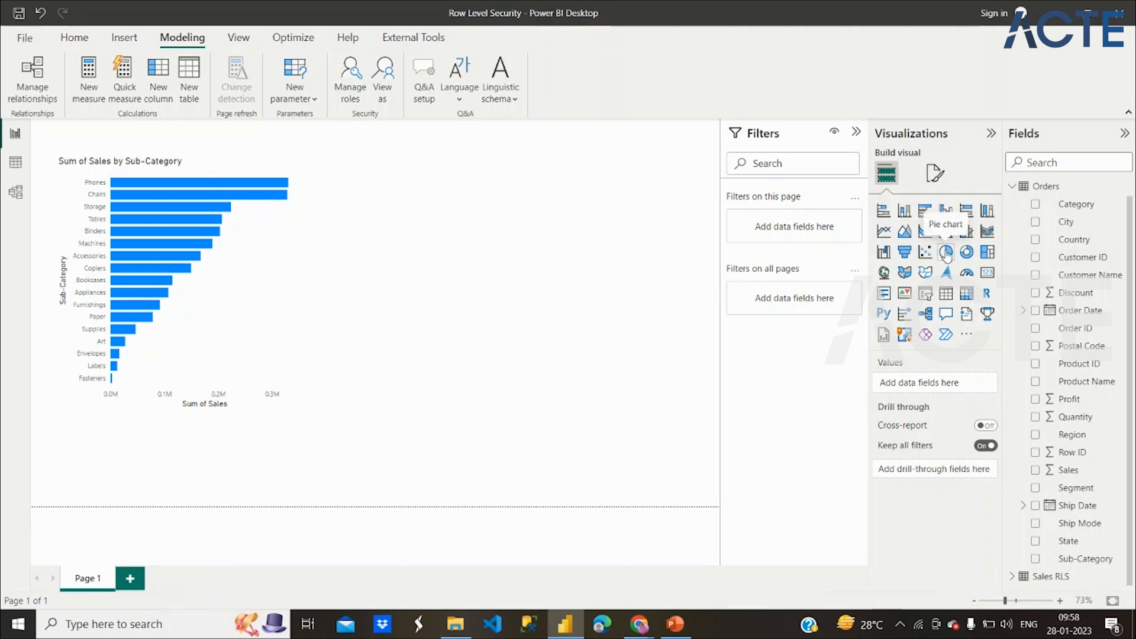
Add a table beside the bar chart with Category, Sub-Category, Sum of Profit, Sales and Quantity.
{"action": "left_click", "coordinate": [946, 301]}
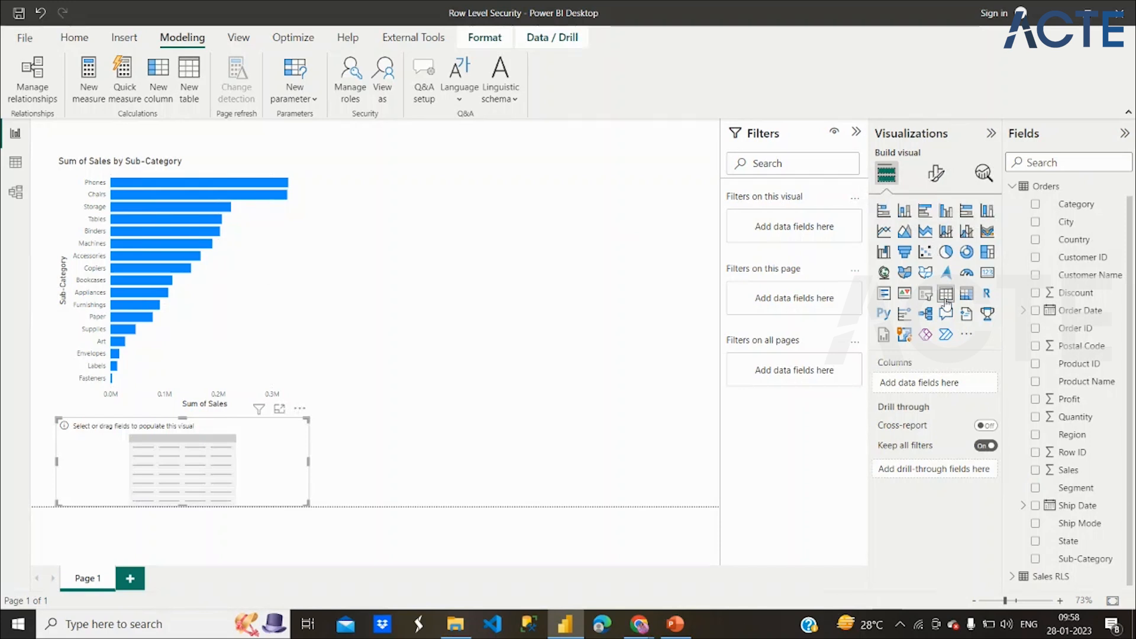
{"action": "left_click_drag", "start_coordinate": [251, 458], "coordinate": [521, 220]}
{"action": "left_click_drag", "start_coordinate": [581, 268], "coordinate": [655, 363]}
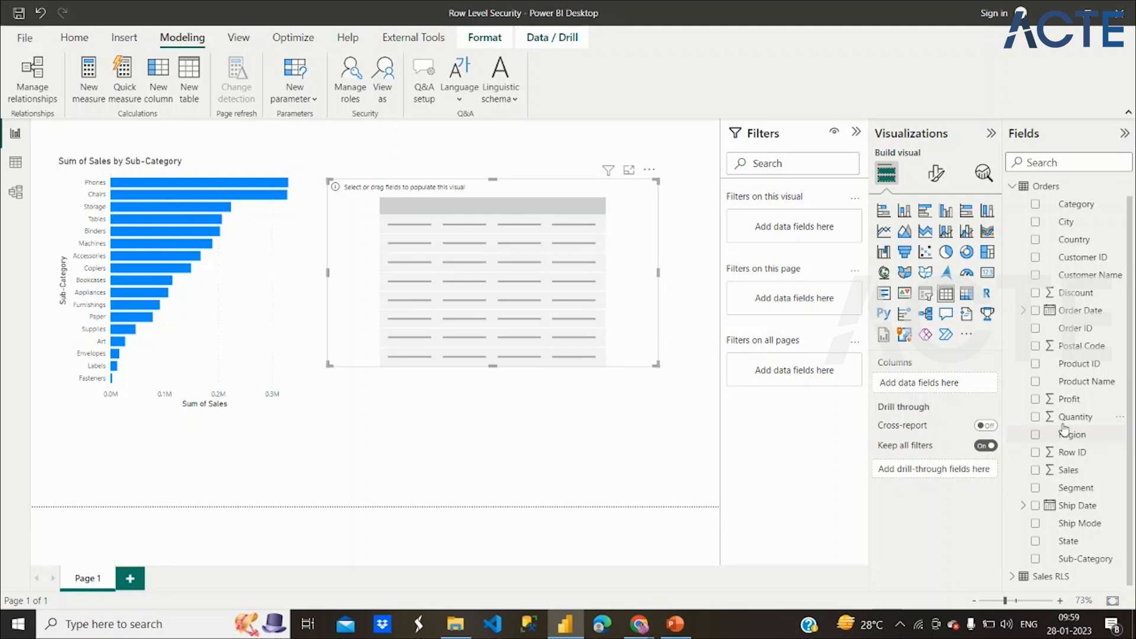
{"action": "left_click", "coordinate": [1035, 559]}
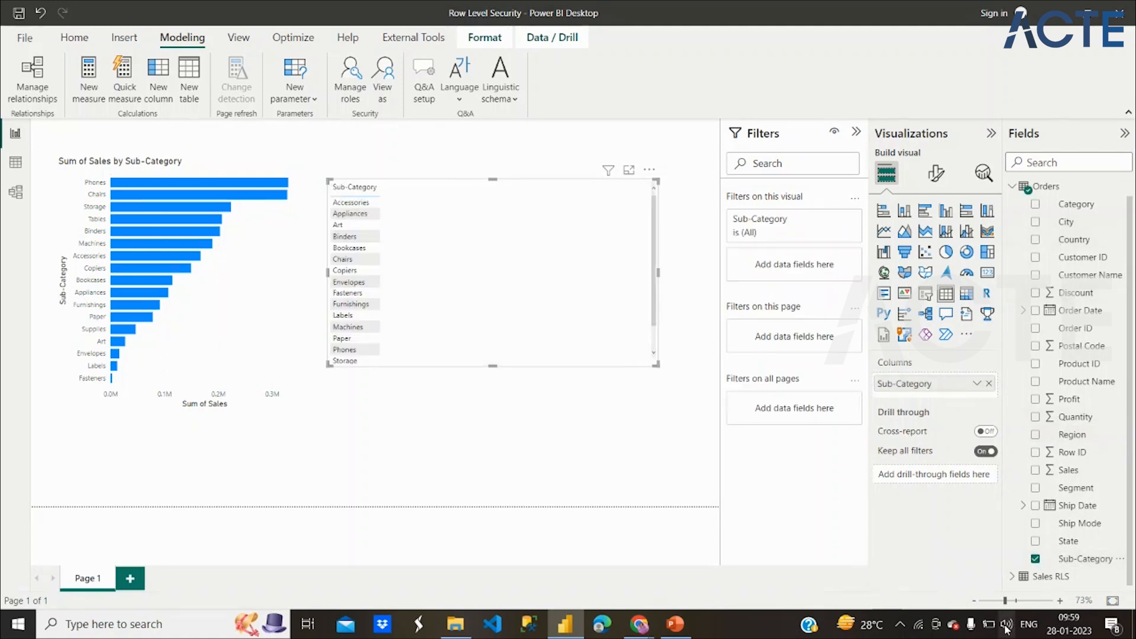
{"action": "left_click", "coordinate": [1035, 559]}
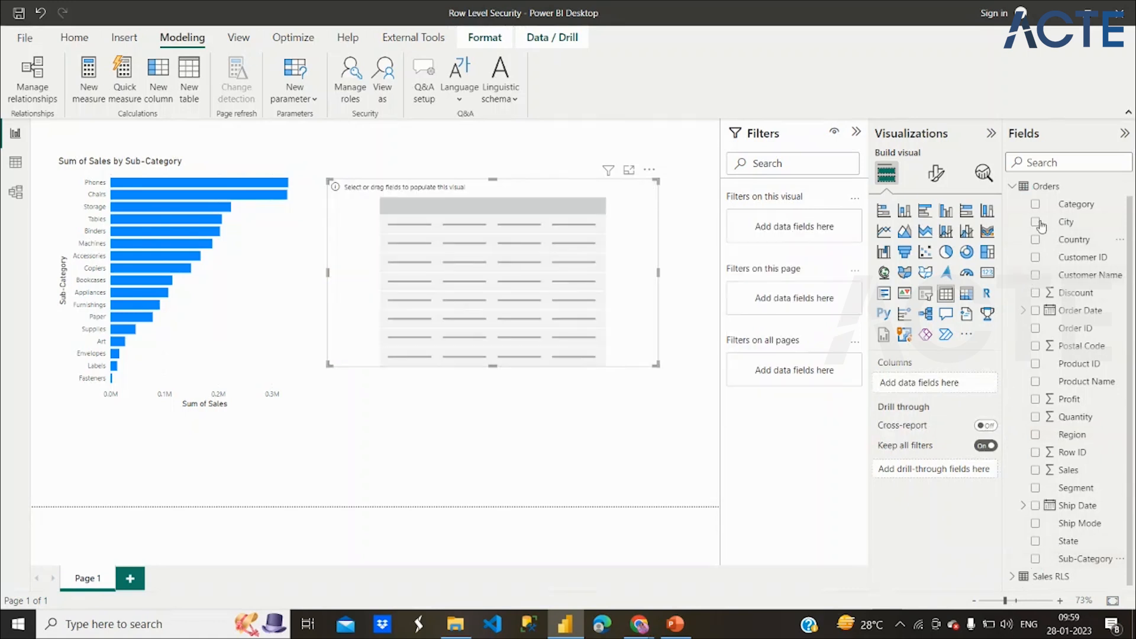
{"action": "left_click", "coordinate": [1035, 204]}
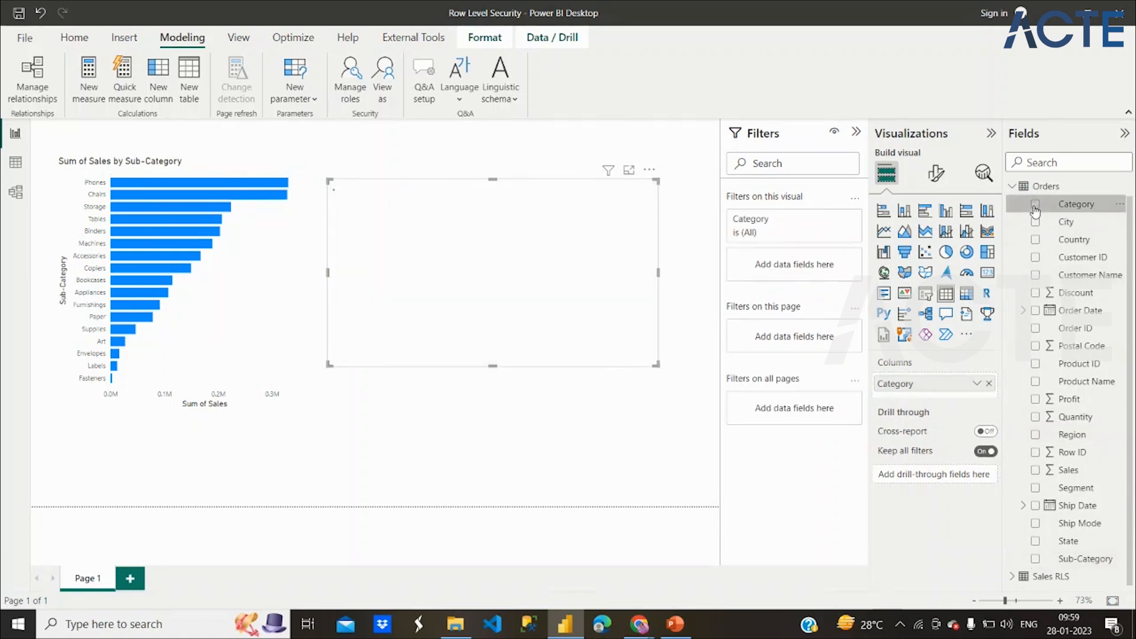
{"action": "left_click", "coordinate": [1035, 559]}
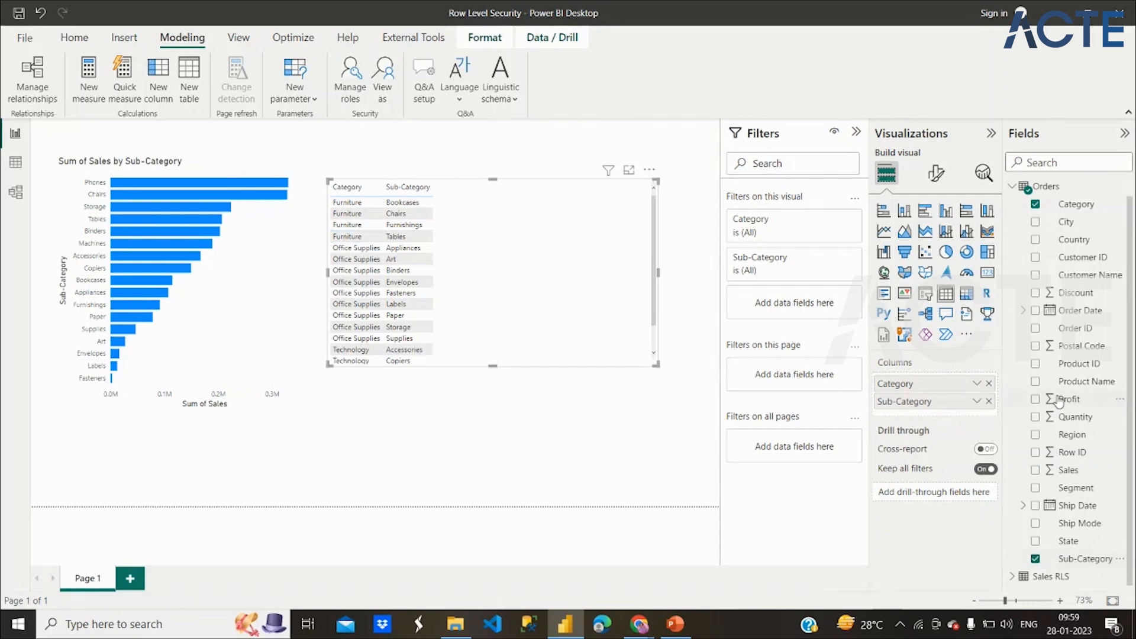
{"action": "left_click", "coordinate": [1035, 399]}
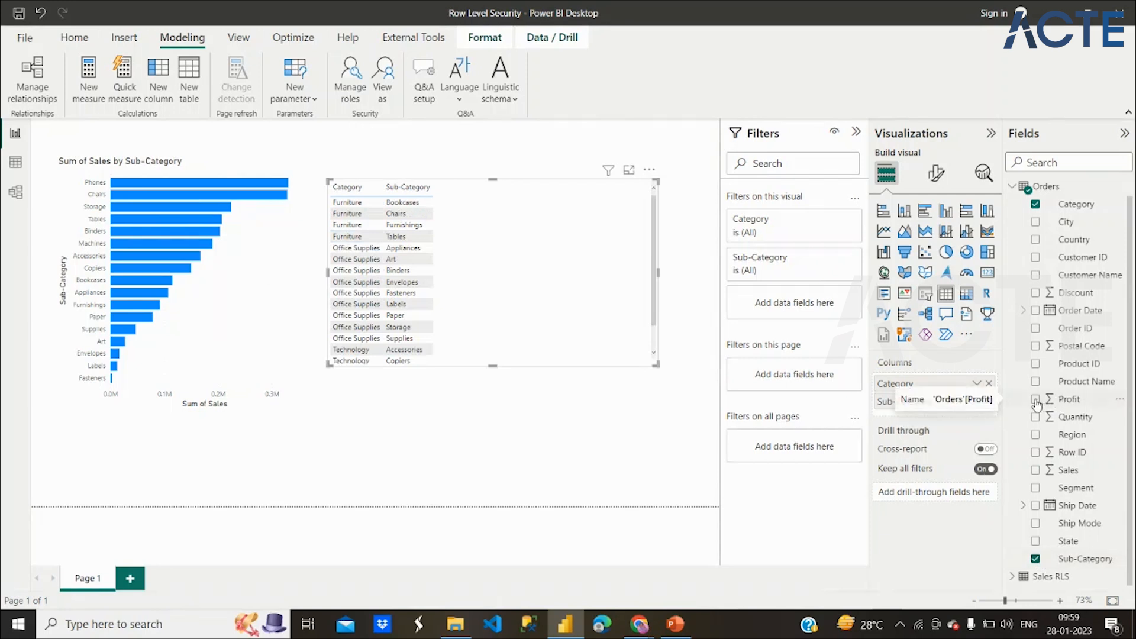
{"action": "left_click", "coordinate": [1035, 471]}
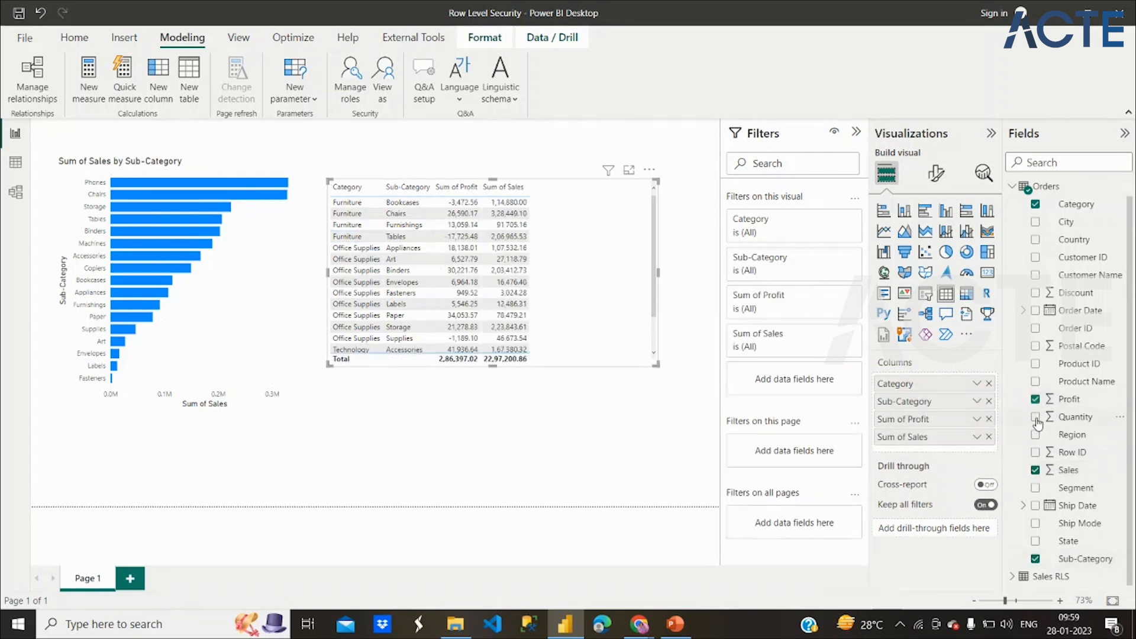
{"action": "left_click", "coordinate": [1035, 418]}
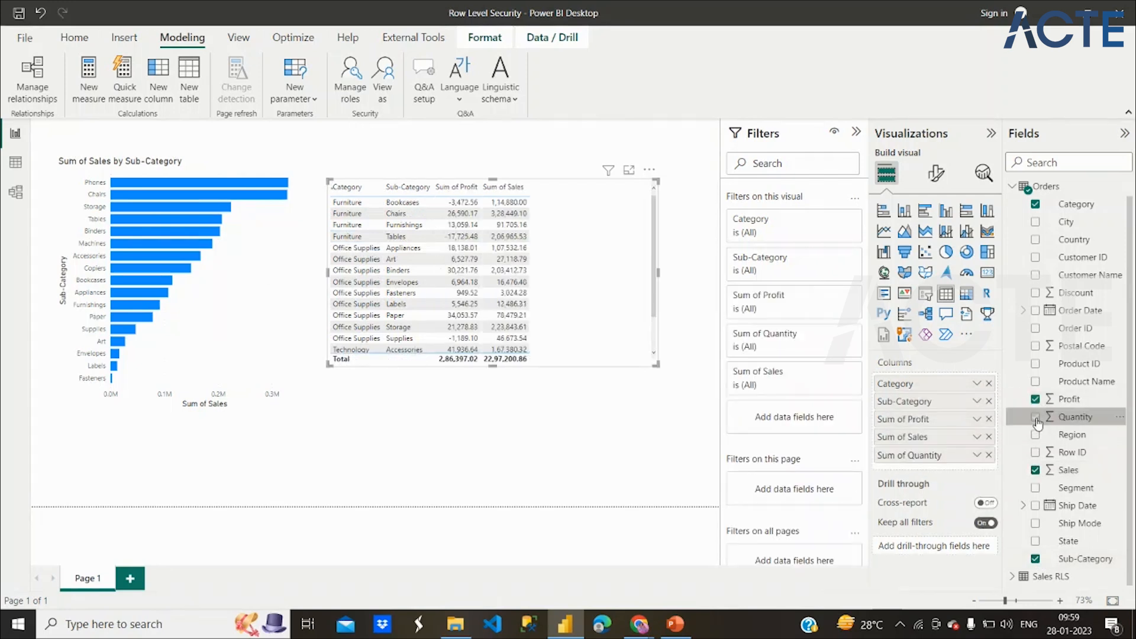
Set the table's value font size to 13 and enlarge the visual to show more rows.
{"action": "left_click", "coordinate": [936, 174]}
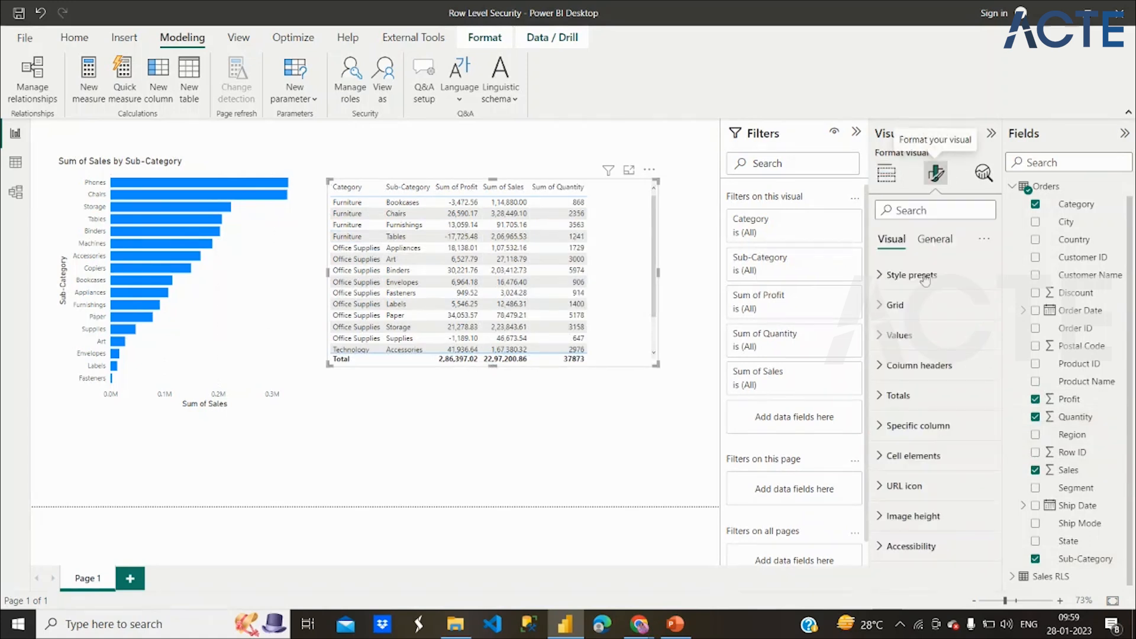
{"action": "left_click", "coordinate": [899, 336]}
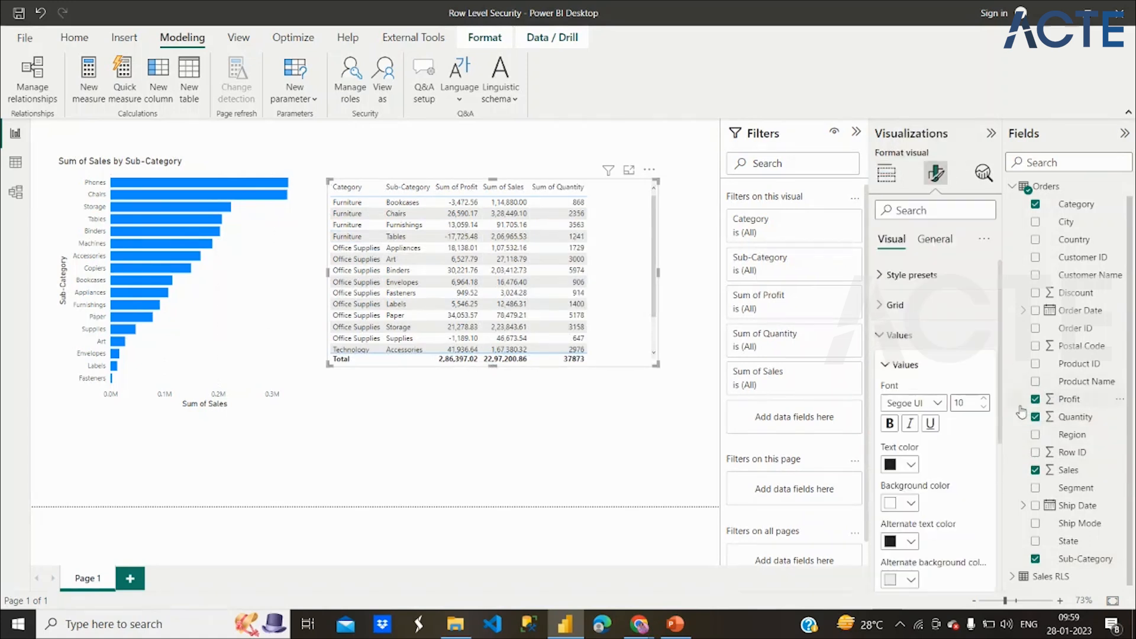
{"action": "left_click", "coordinate": [985, 400]}
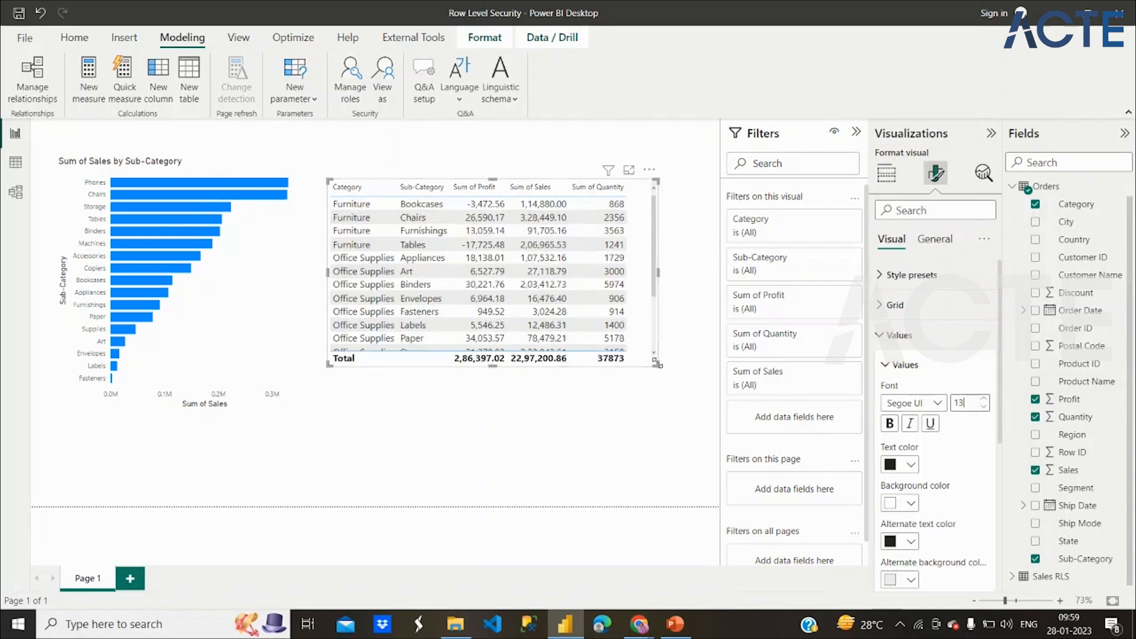
{"action": "left_click_drag", "start_coordinate": [658, 367], "coordinate": [673, 409]}
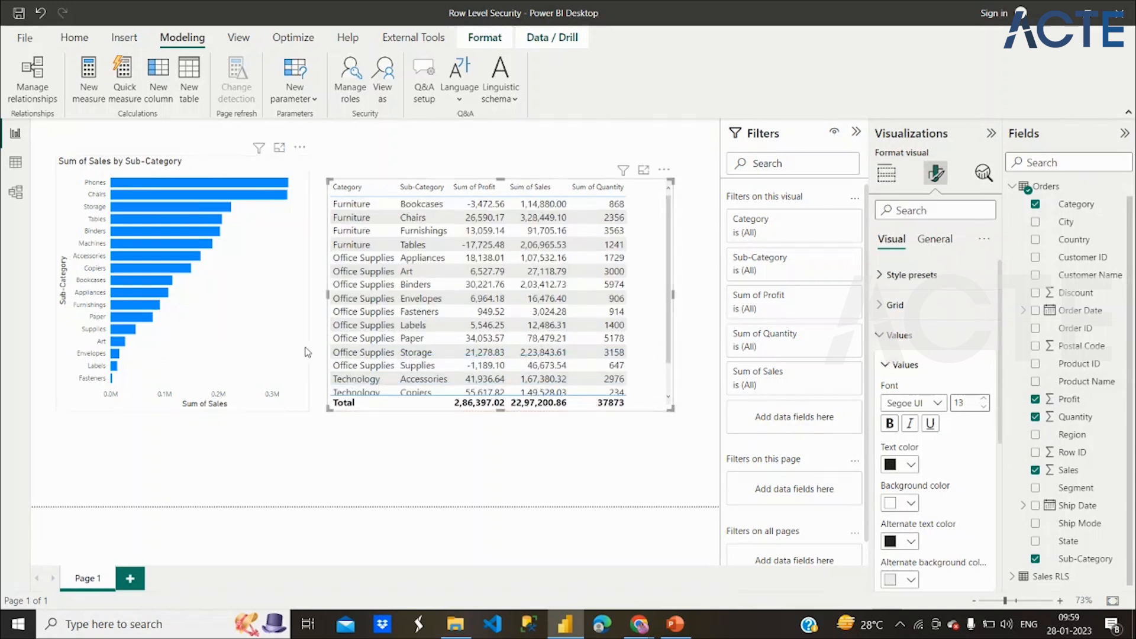
{"action": "left_click", "coordinate": [353, 151]}
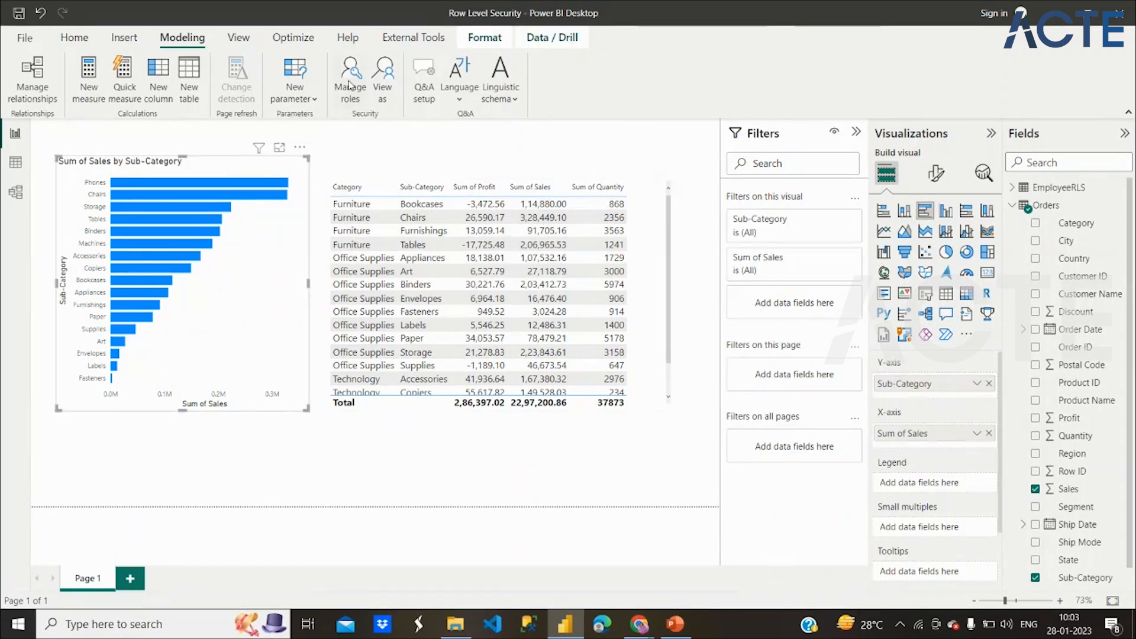
Create a new security role named StaticRoles.
{"action": "left_click", "coordinate": [350, 85]}
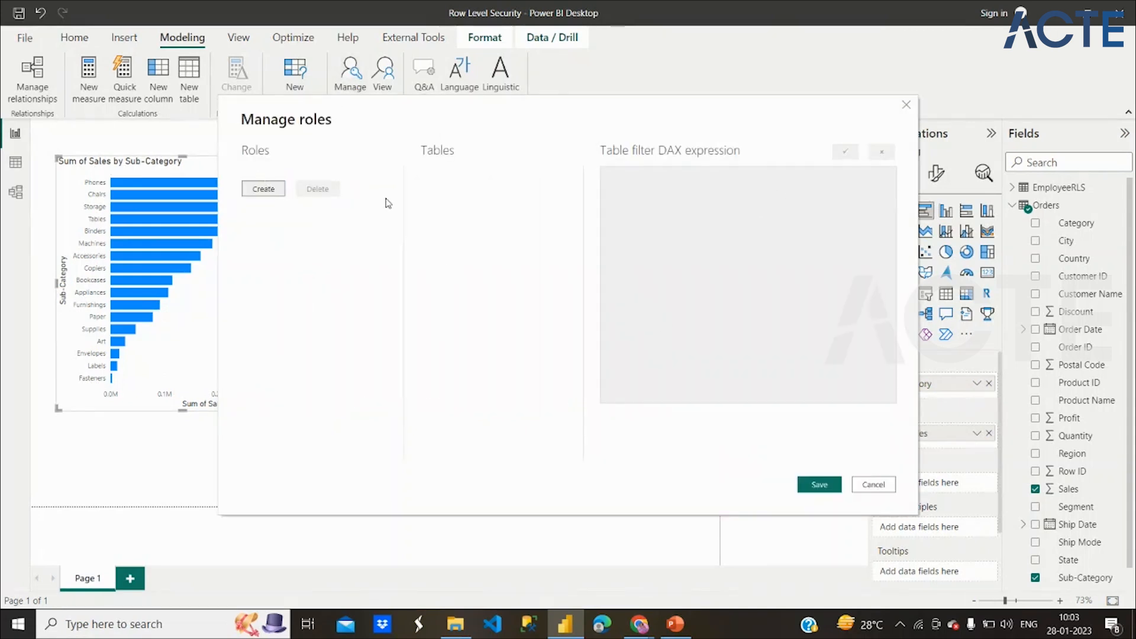
{"action": "left_click", "coordinate": [263, 189]}
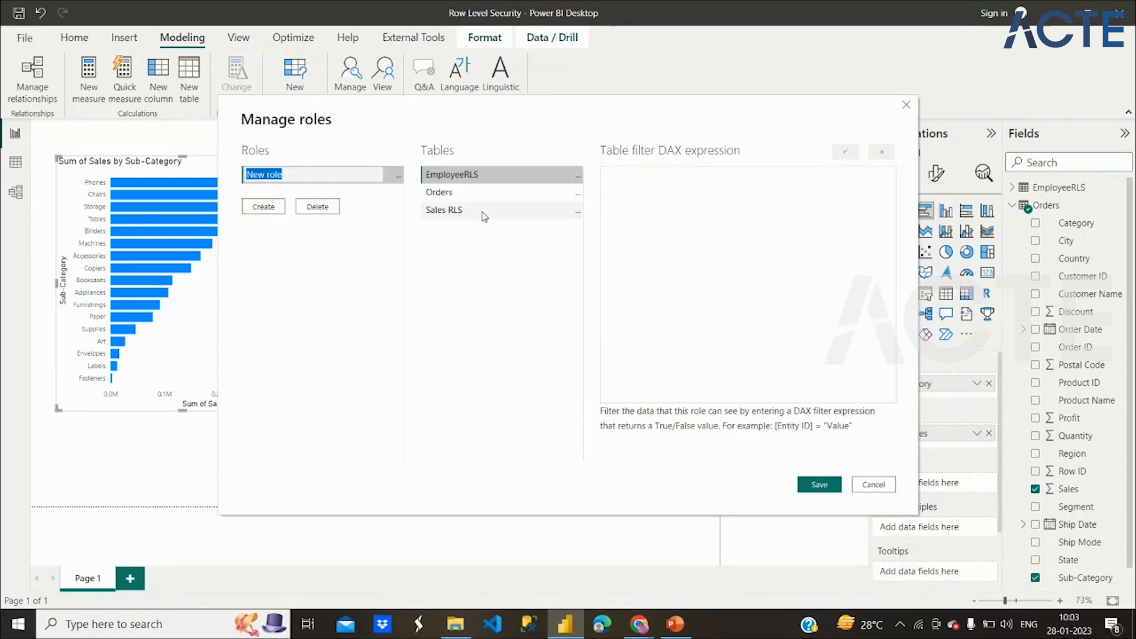
{"action": "type", "text": "S"}
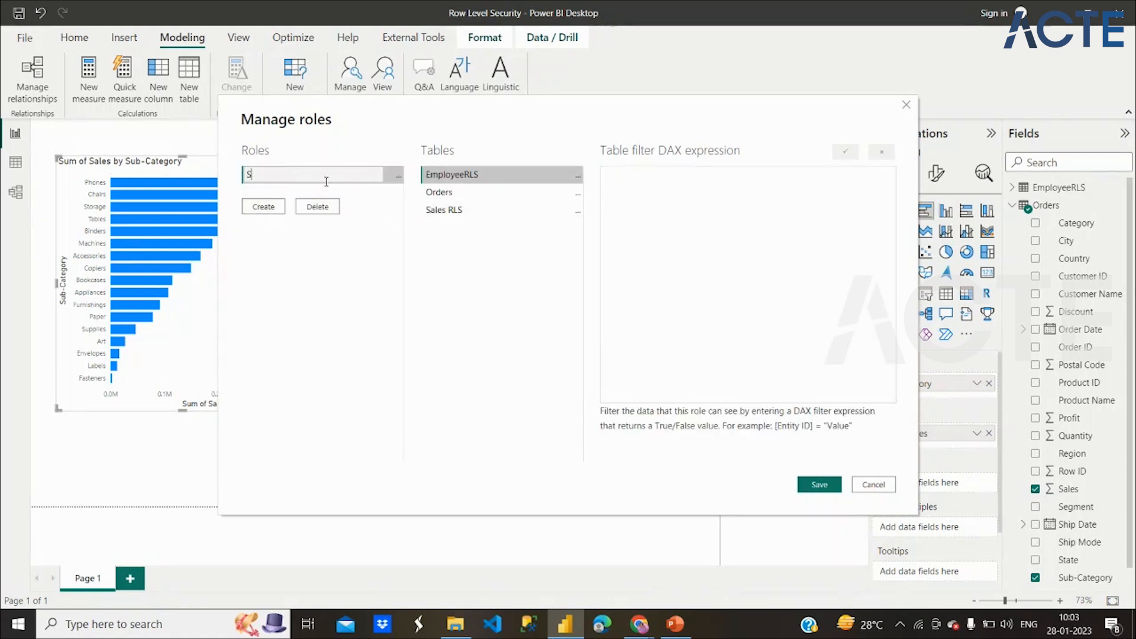
{"action": "type", "text": "taticRoles"}
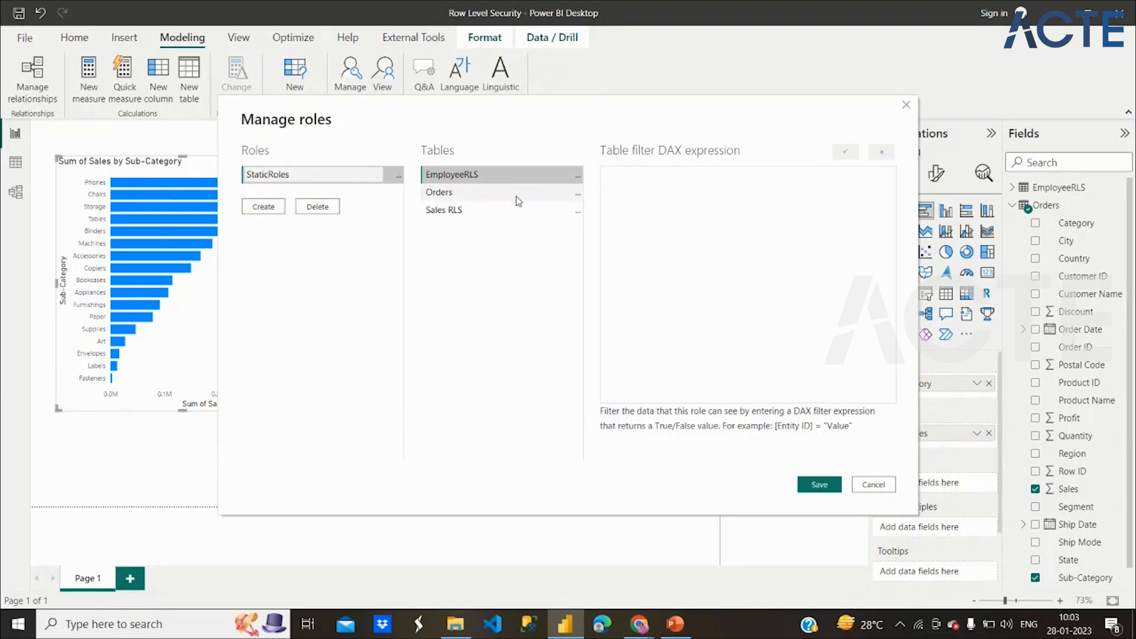
Filter the role's Orders table to [Sub-Category] = "Phones" and save it.
{"action": "left_click", "coordinate": [518, 194]}
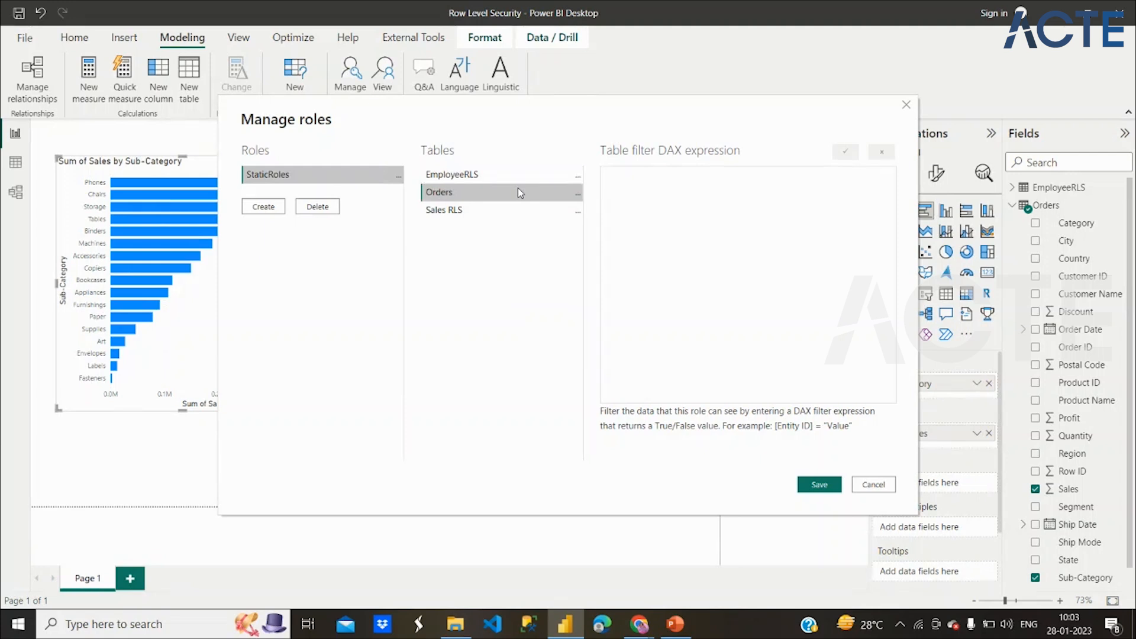
{"action": "left_click", "coordinate": [578, 197]}
{"action": "mouse_move", "coordinate": [605, 206]}
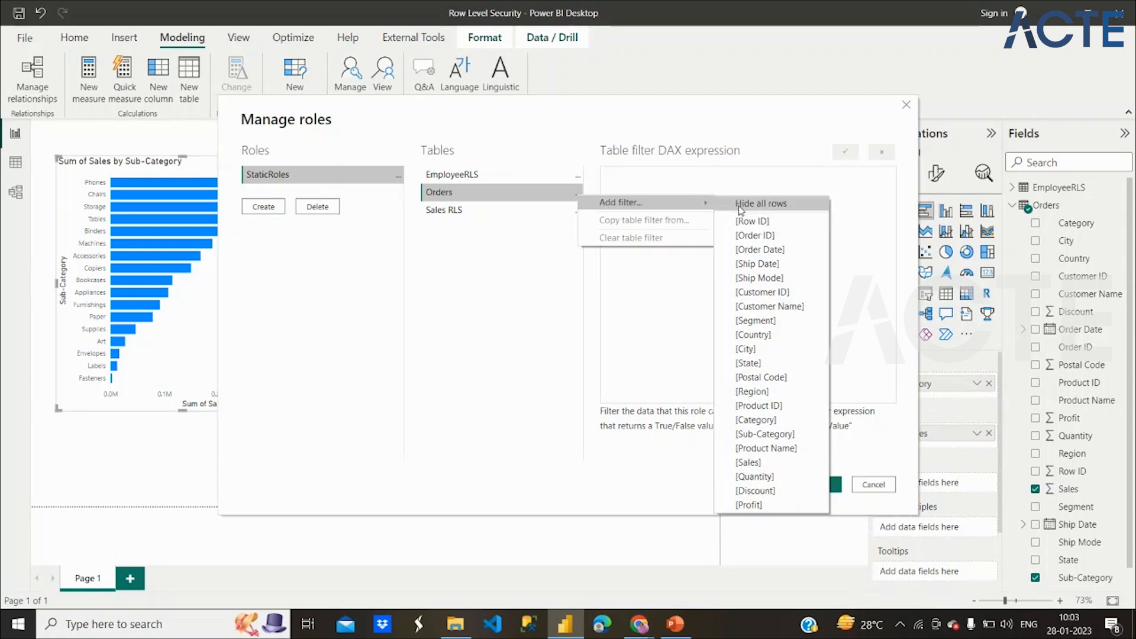
{"action": "left_click", "coordinate": [764, 434]}
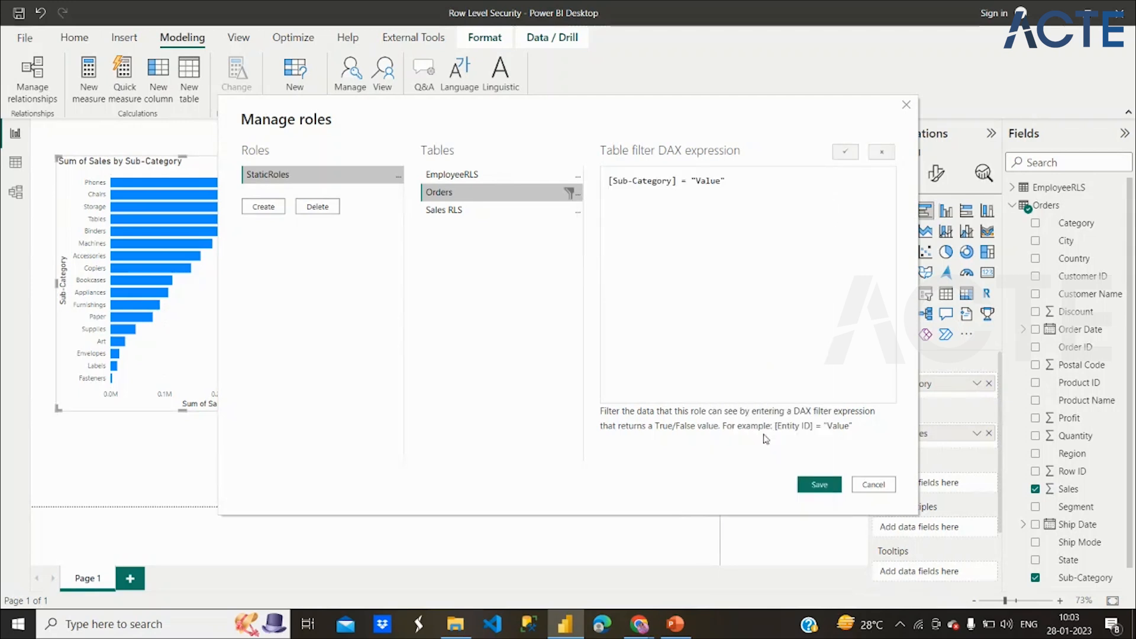
{"action": "double_click", "coordinate": [708, 182]}
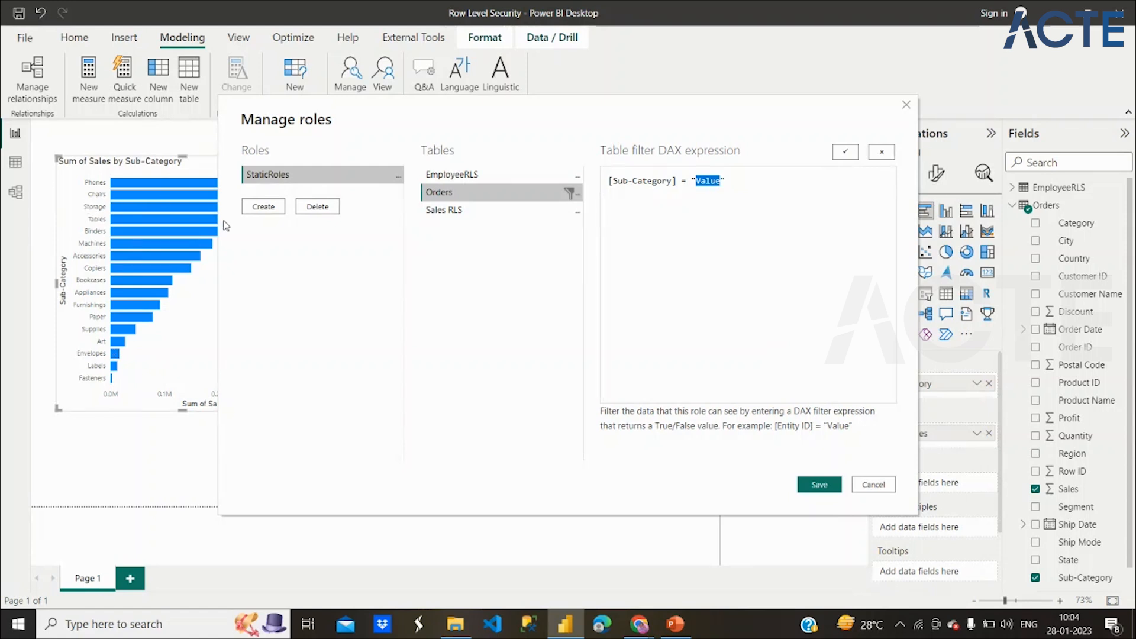
{"action": "type", "text": "Phones"}
{"action": "left_click", "coordinate": [819, 484]}
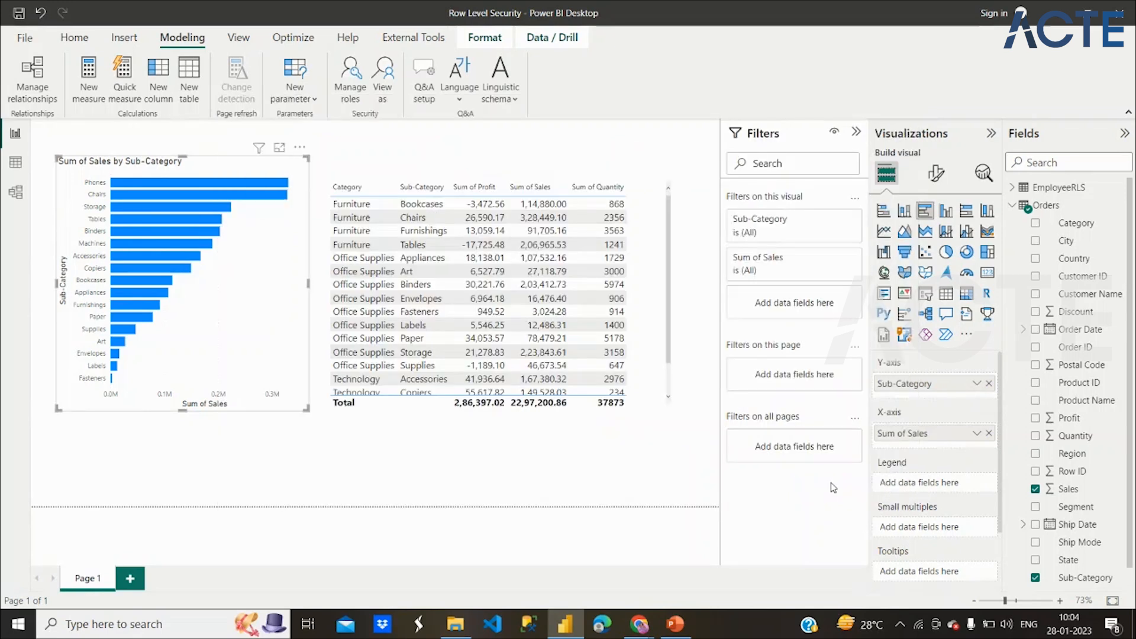
{"action": "left_click", "coordinate": [388, 75]}
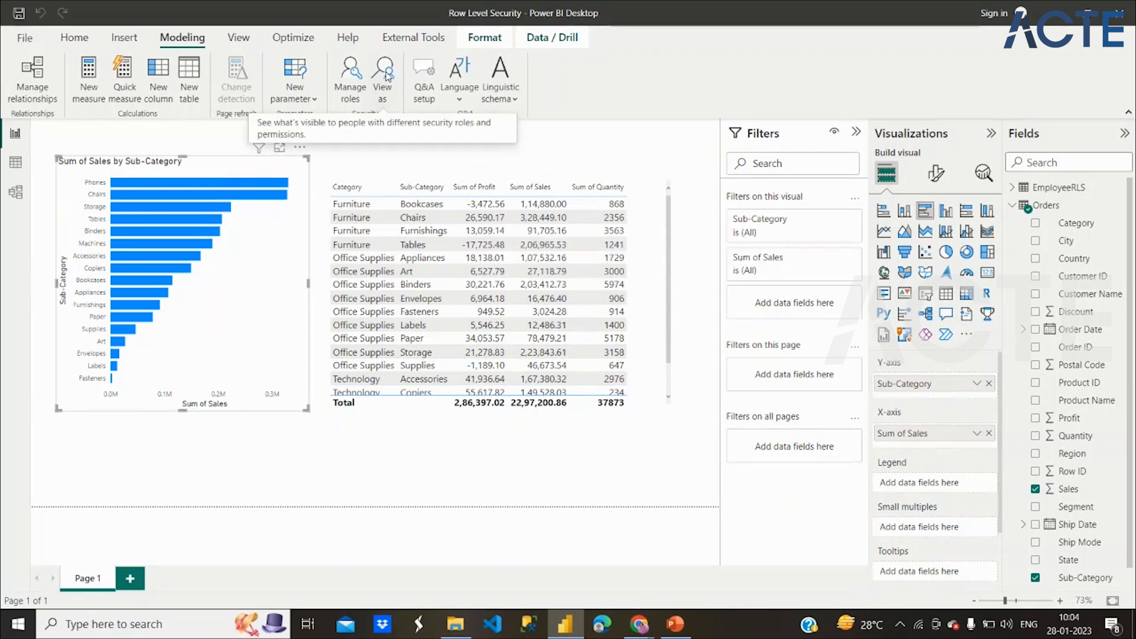
{"action": "left_click", "coordinate": [388, 75]}
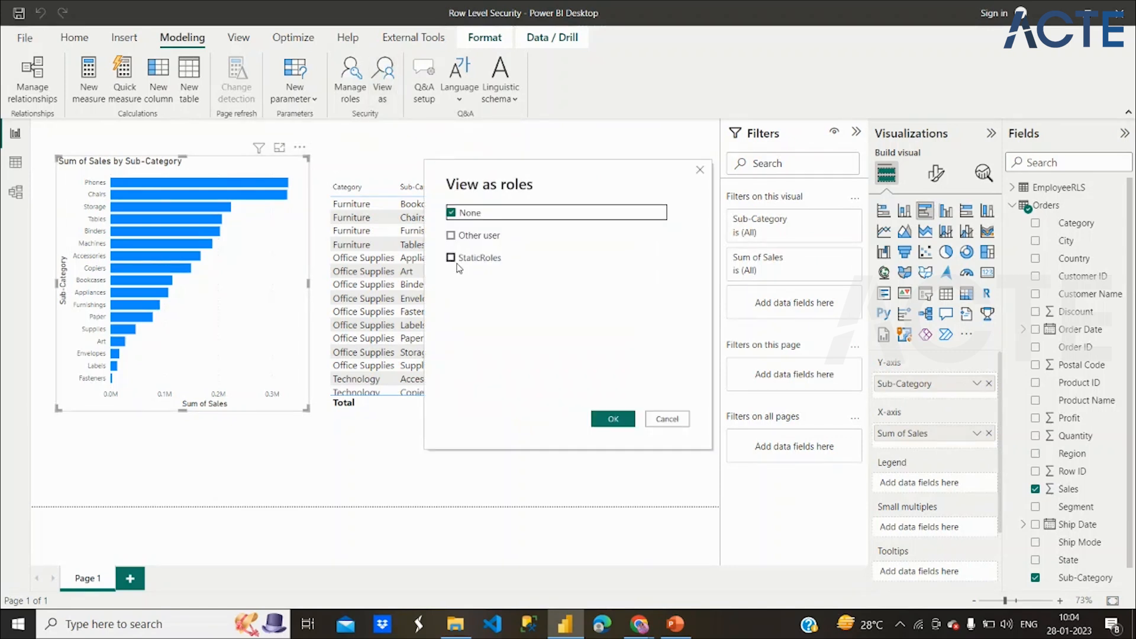
View the report as StaticRoles, limiting the visuals to Technology Phones.
{"action": "left_click", "coordinate": [450, 258]}
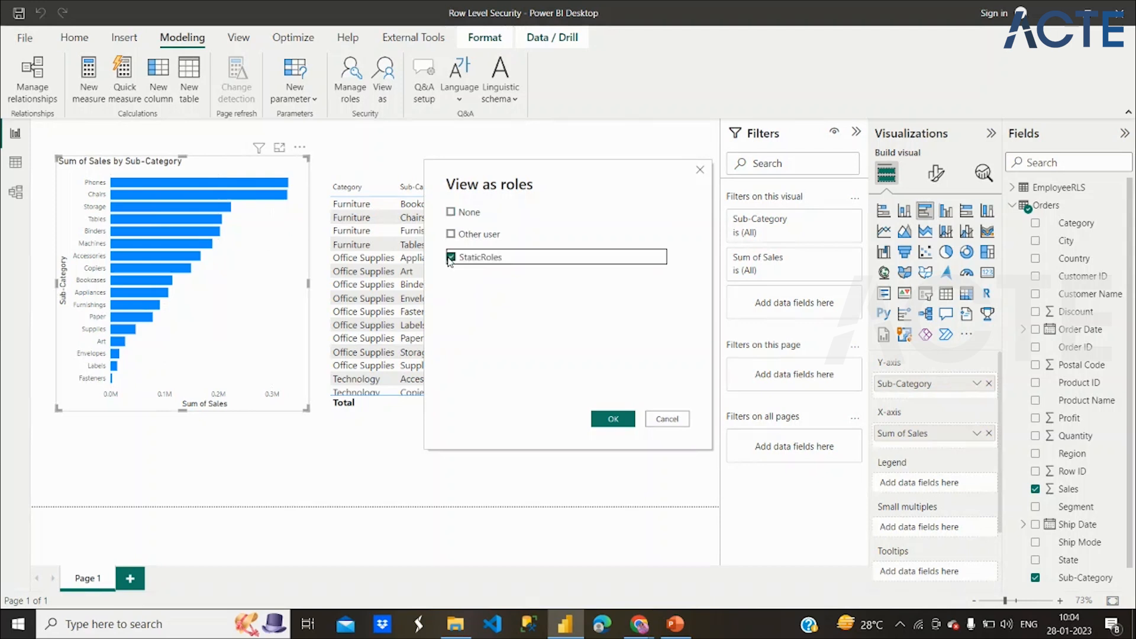
{"action": "left_click", "coordinate": [624, 423]}
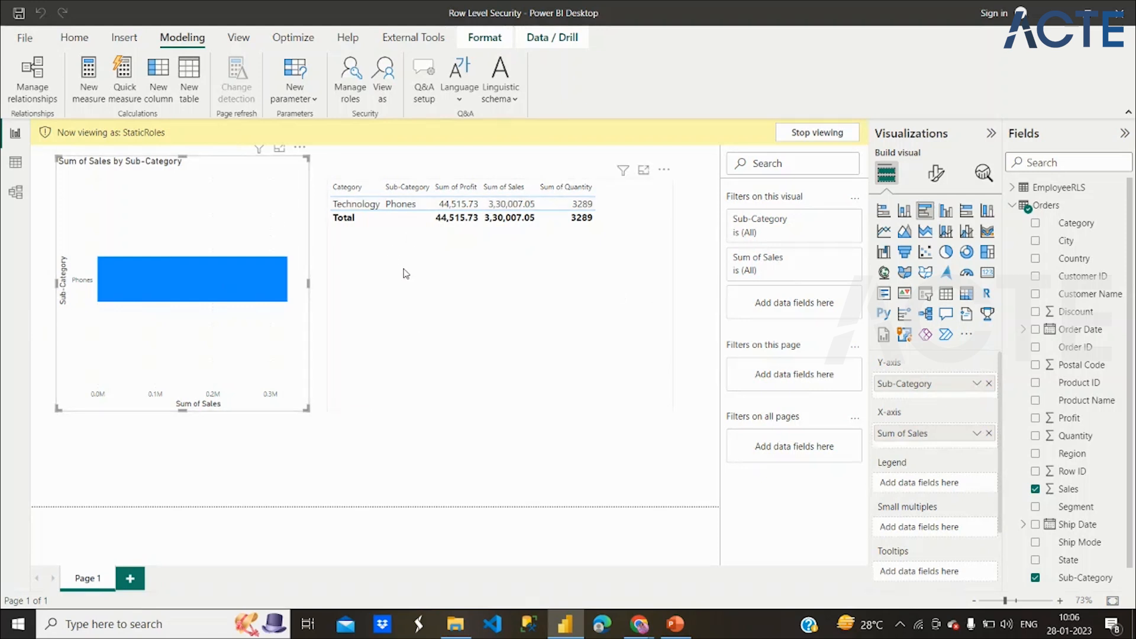
Stop viewing as StaticRoles and reopen the role management window.
{"action": "left_click", "coordinate": [791, 140]}
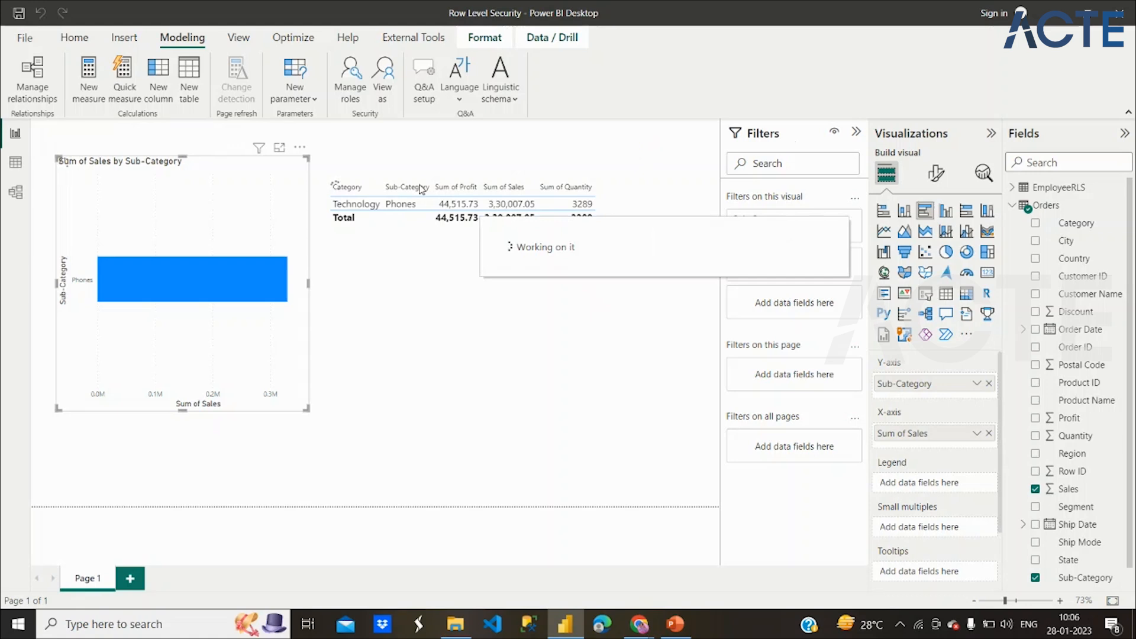
{"action": "left_click", "coordinate": [382, 93]}
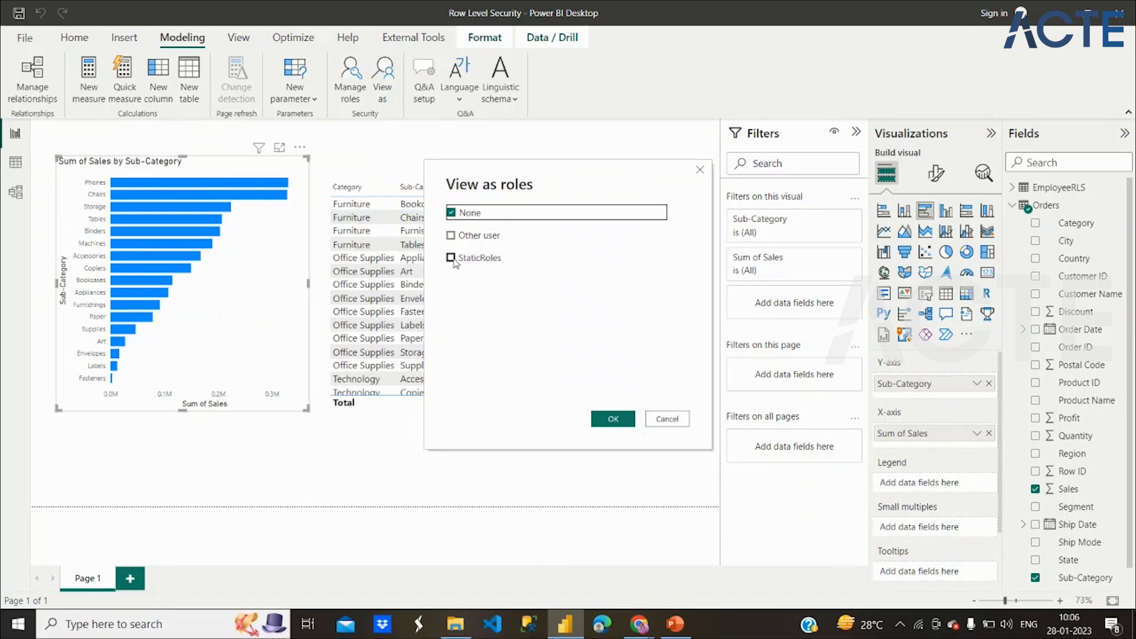
{"action": "left_click", "coordinate": [671, 421]}
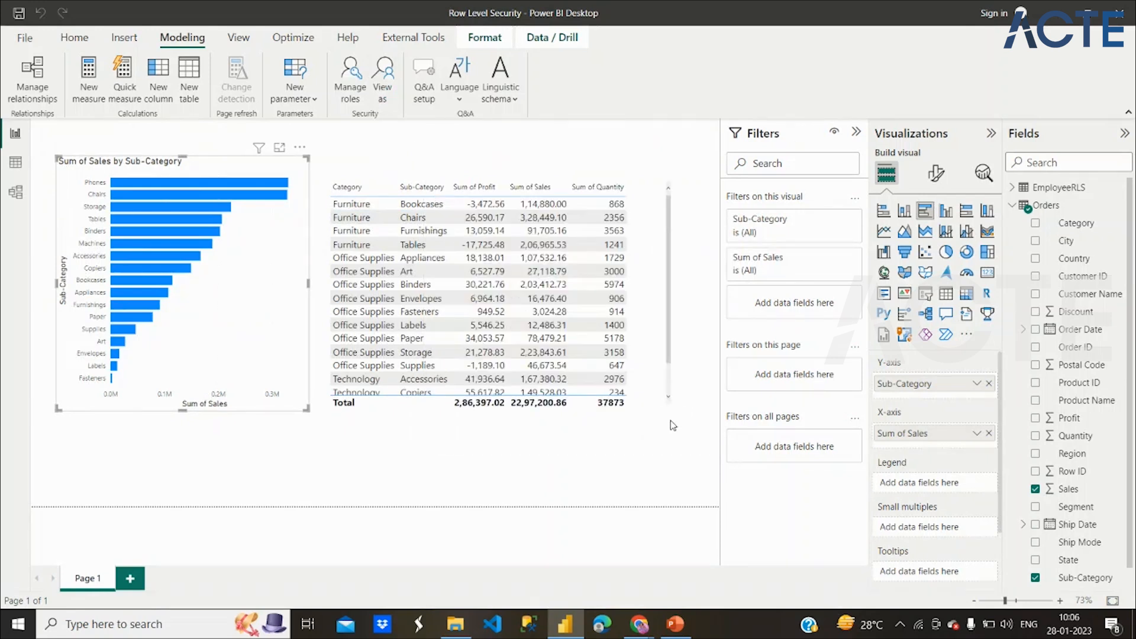
{"action": "left_click", "coordinate": [352, 84]}
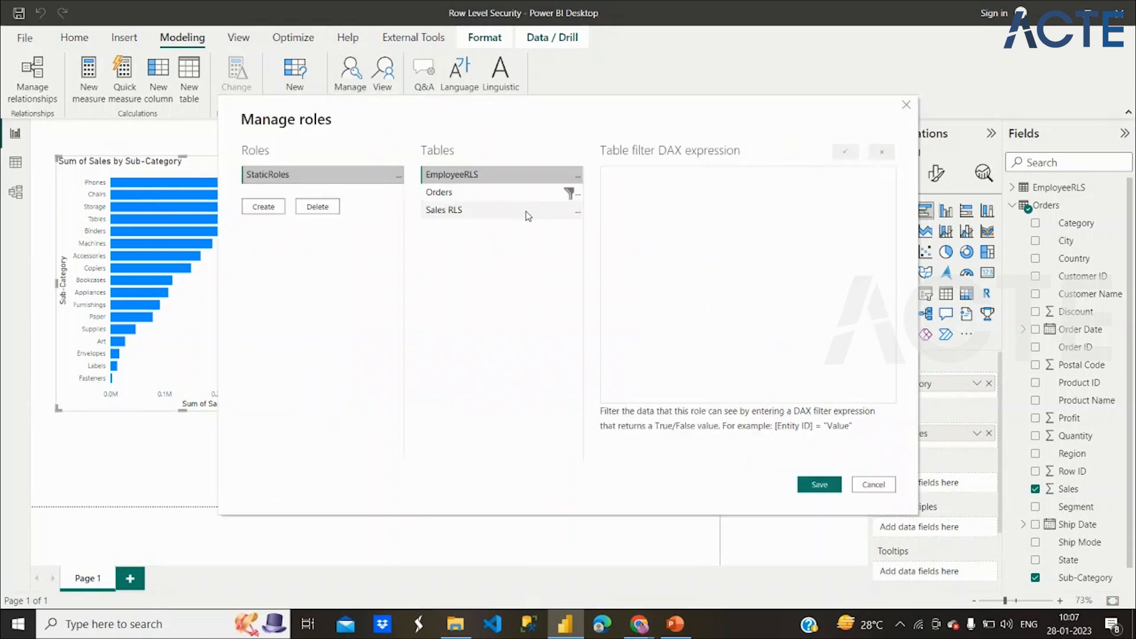
Add then delete a City condition, saving StaticRoles with only the Sub-Category "Phones" filter.
{"action": "left_click", "coordinate": [495, 200]}
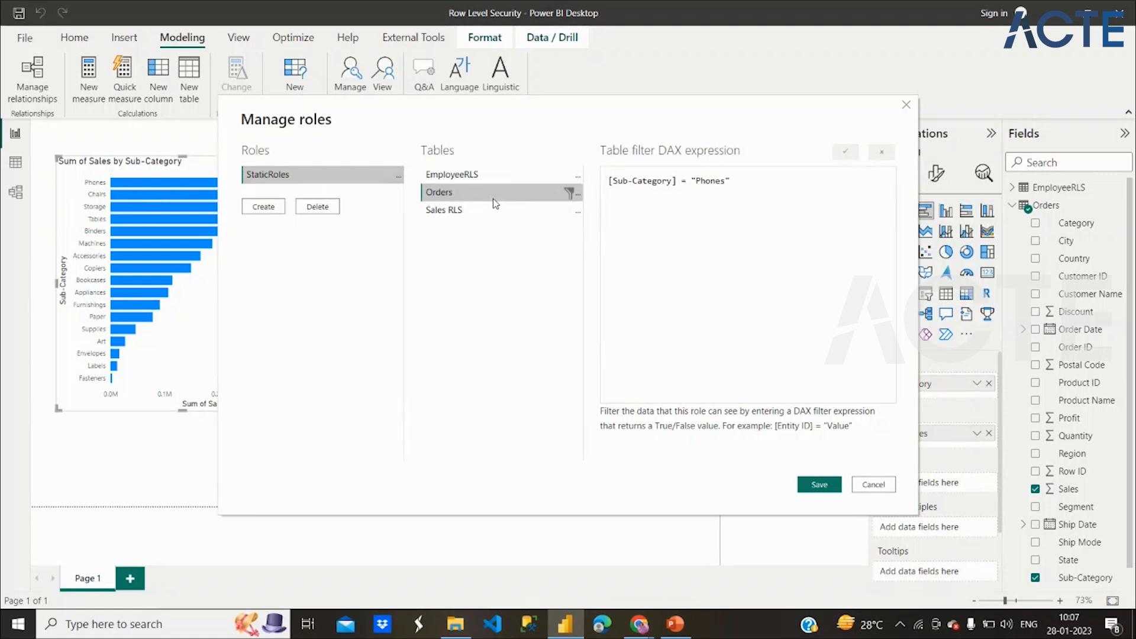
{"action": "left_click", "coordinate": [582, 197]}
{"action": "mouse_move", "coordinate": [613, 199]}
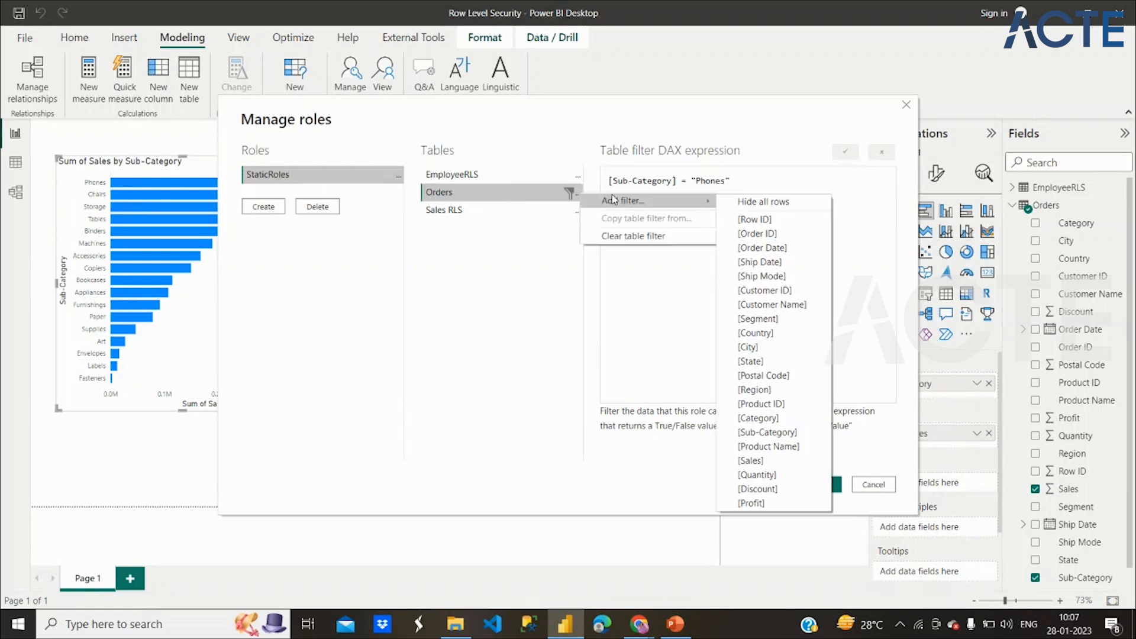
{"action": "left_click", "coordinate": [749, 346]}
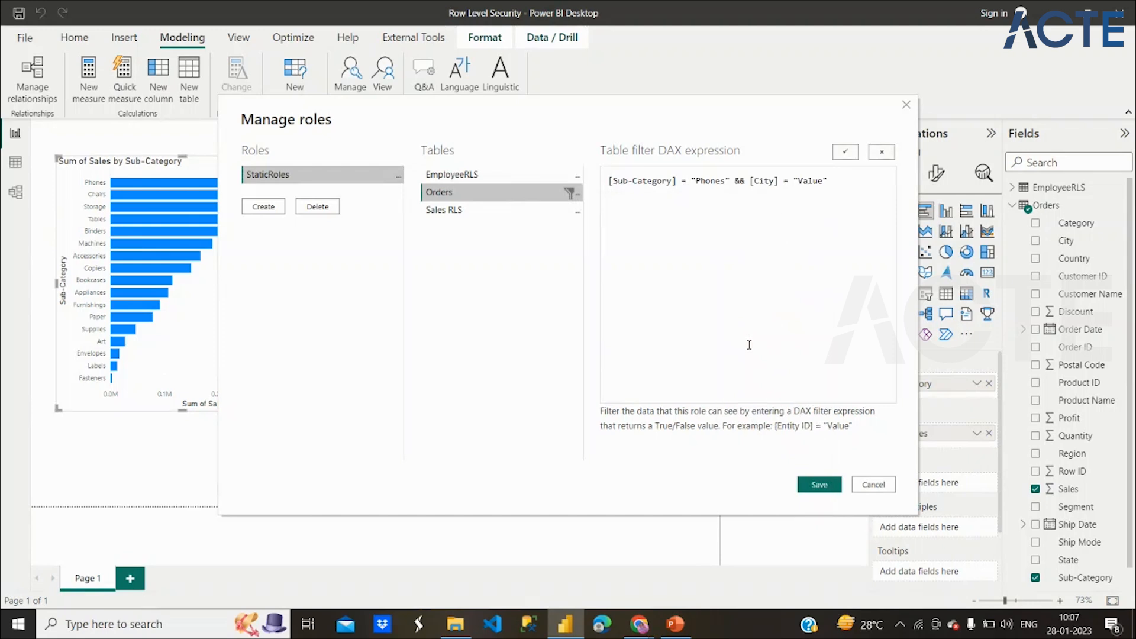
{"action": "double_click", "coordinate": [812, 181]}
{"action": "left_click_drag", "start_coordinate": [643, 121], "coordinate": [618, 145]}
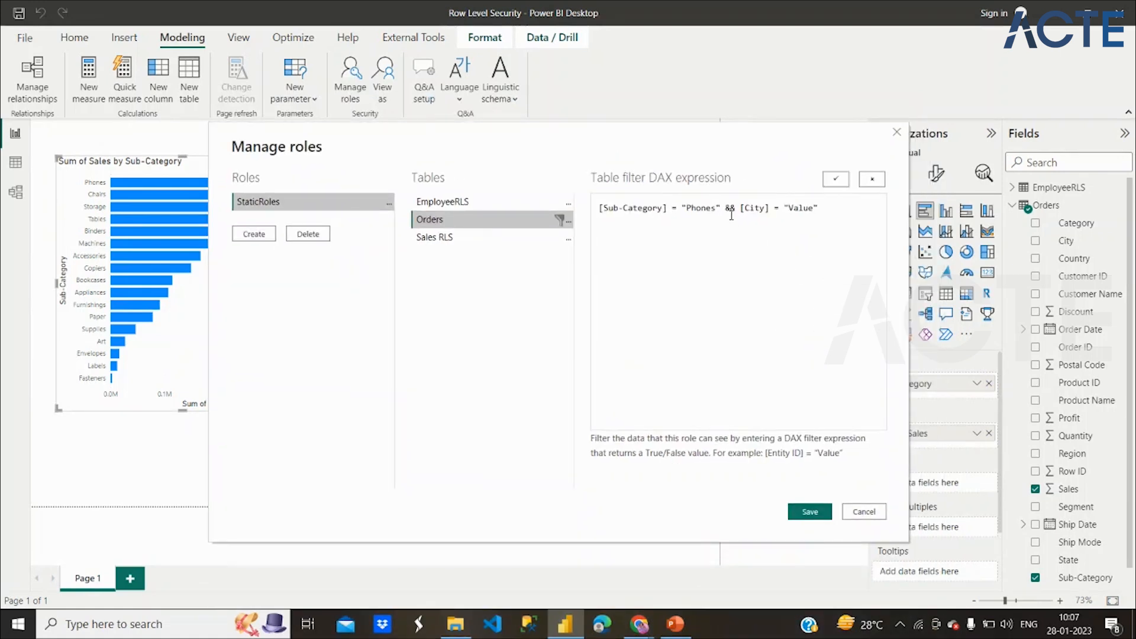
{"action": "left_click_drag", "start_coordinate": [726, 208], "coordinate": [850, 208]}
{"action": "key", "text": "BackSpace"}
{"action": "left_click", "coordinate": [810, 511]}
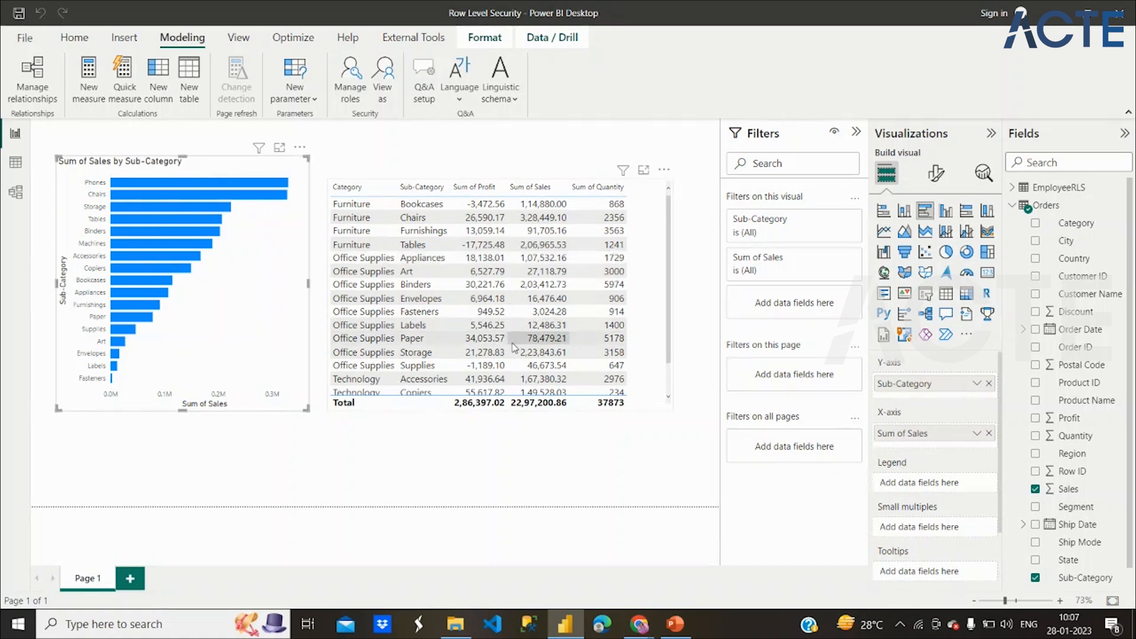
{"action": "left_click", "coordinate": [462, 459]}
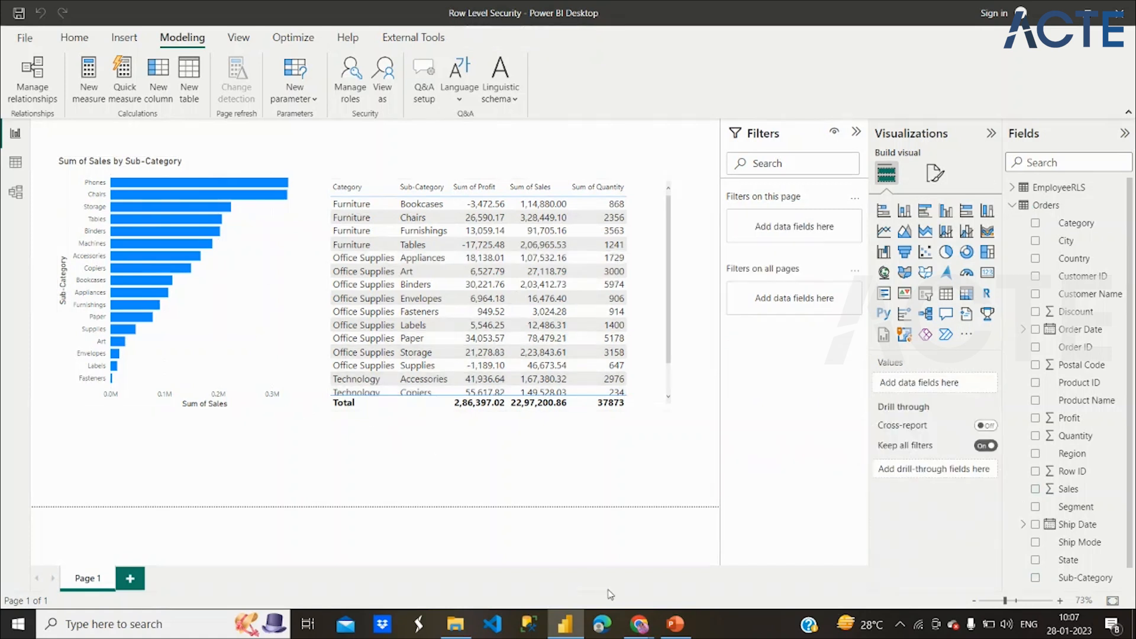
{"action": "left_click", "coordinate": [675, 624]}
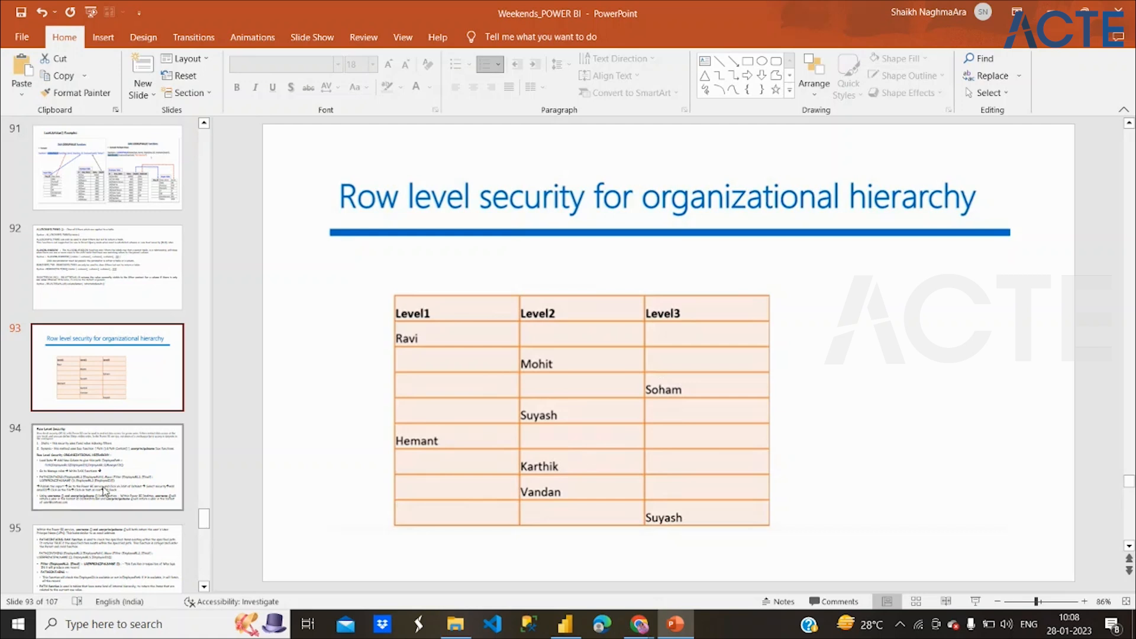
Rename Page 1 to 'StatecRoles' and add a new blank report page.
{"action": "left_click", "coordinate": [565, 623]}
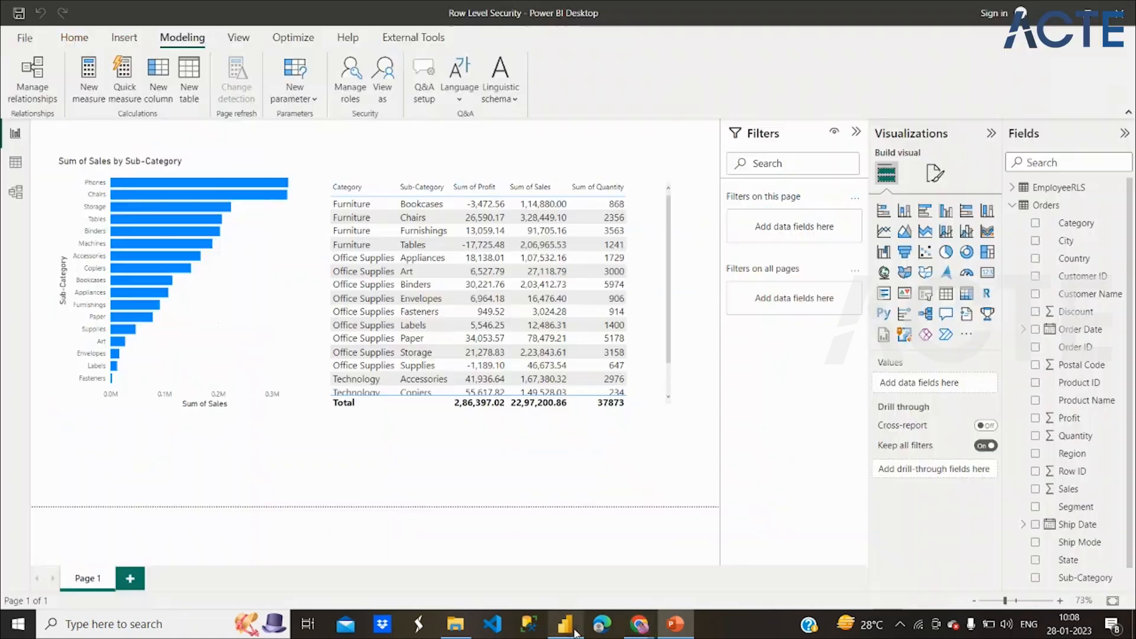
{"action": "double_click", "coordinate": [97, 585]}
{"action": "type", "text": "Sta"}
{"action": "type", "text": "te"}
{"action": "type", "text": "cRoles"}
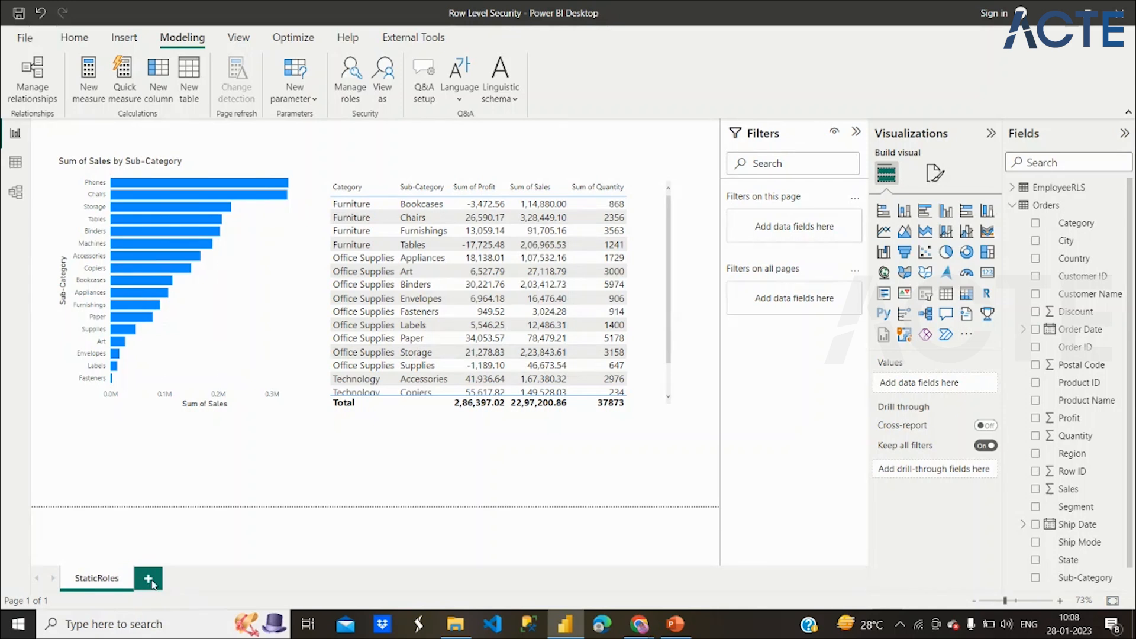
{"action": "left_click", "coordinate": [149, 580]}
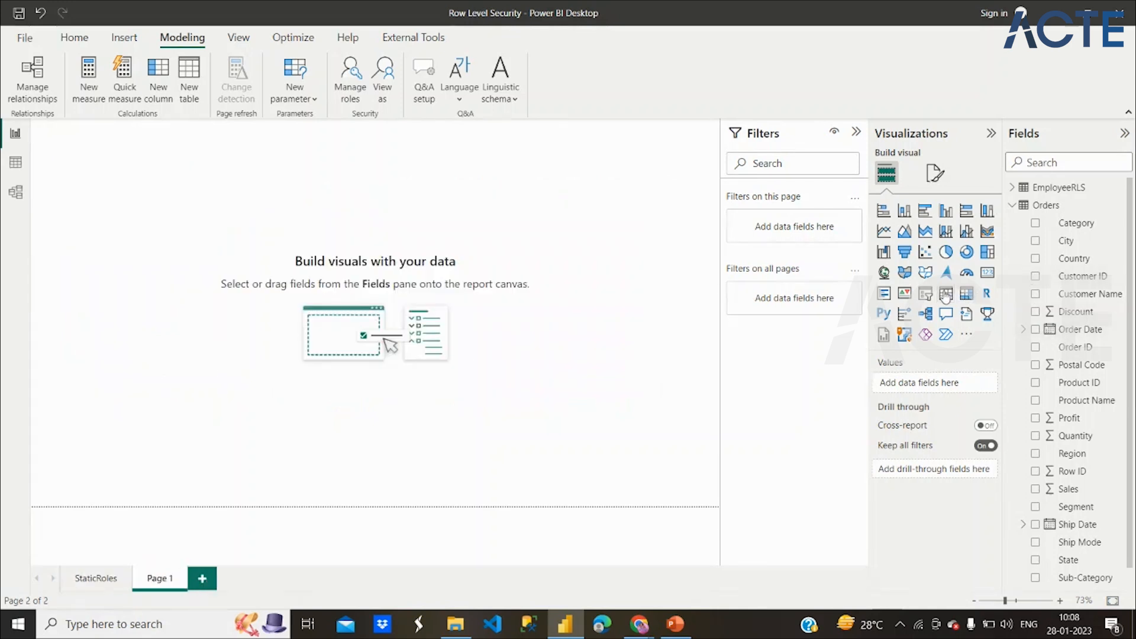
Add a table of EmployeeRLS EmployeeID, Name, Email and ManagerID, with EmployeeID as the first column.
{"action": "left_click", "coordinate": [945, 293]}
{"action": "left_click_drag", "start_coordinate": [149, 212], "coordinate": [288, 285]}
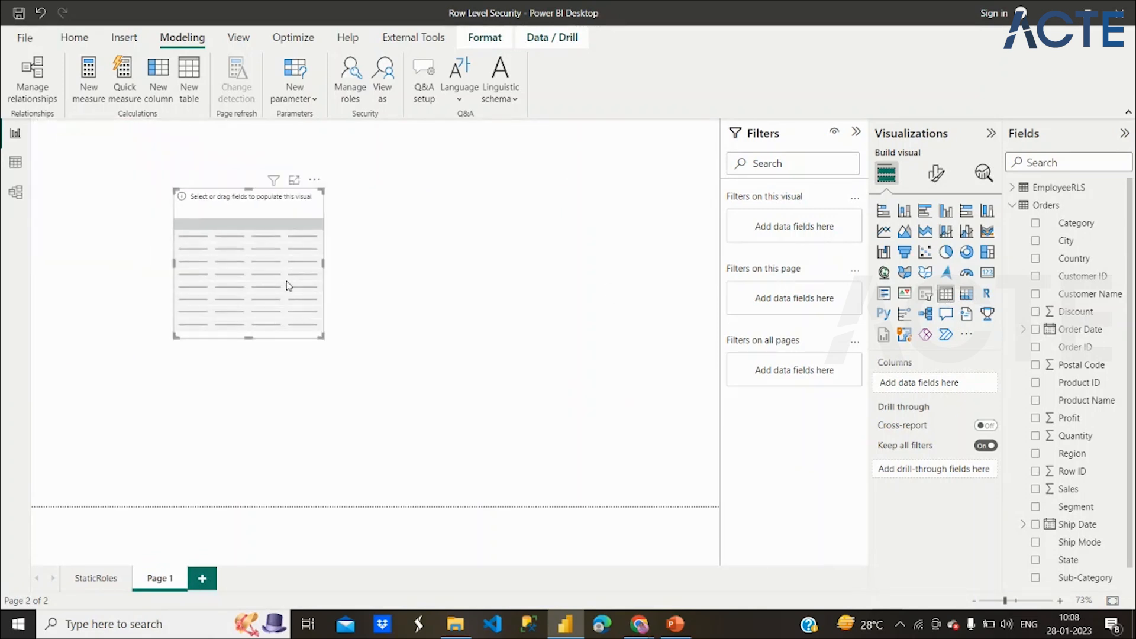
{"action": "left_click_drag", "start_coordinate": [322, 336], "coordinate": [507, 367]}
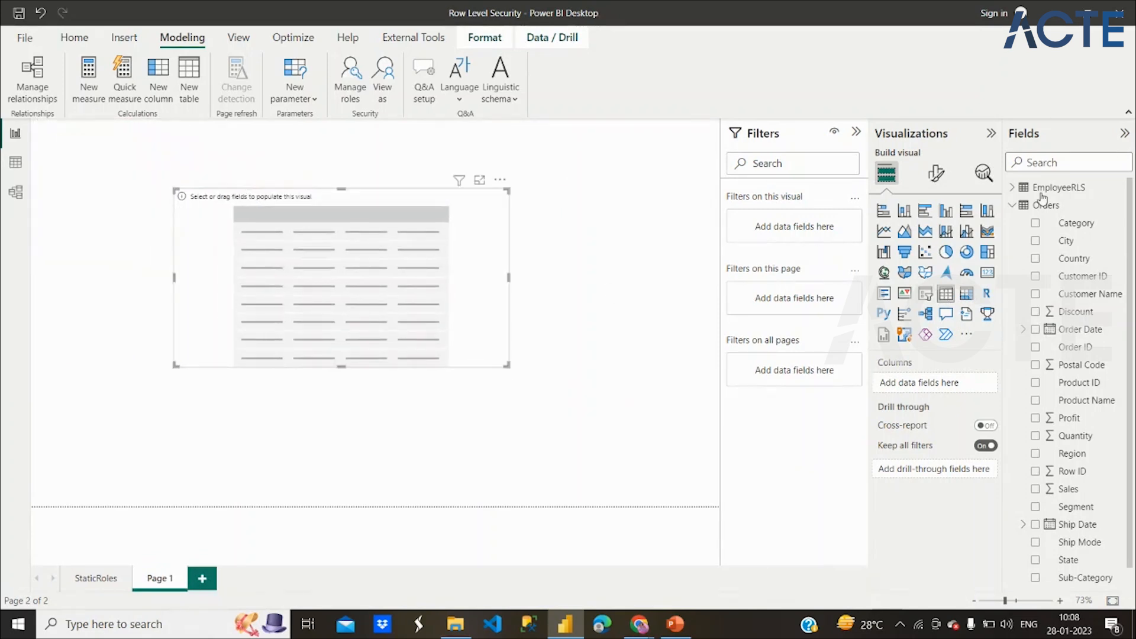
{"action": "left_click", "coordinate": [1012, 205]}
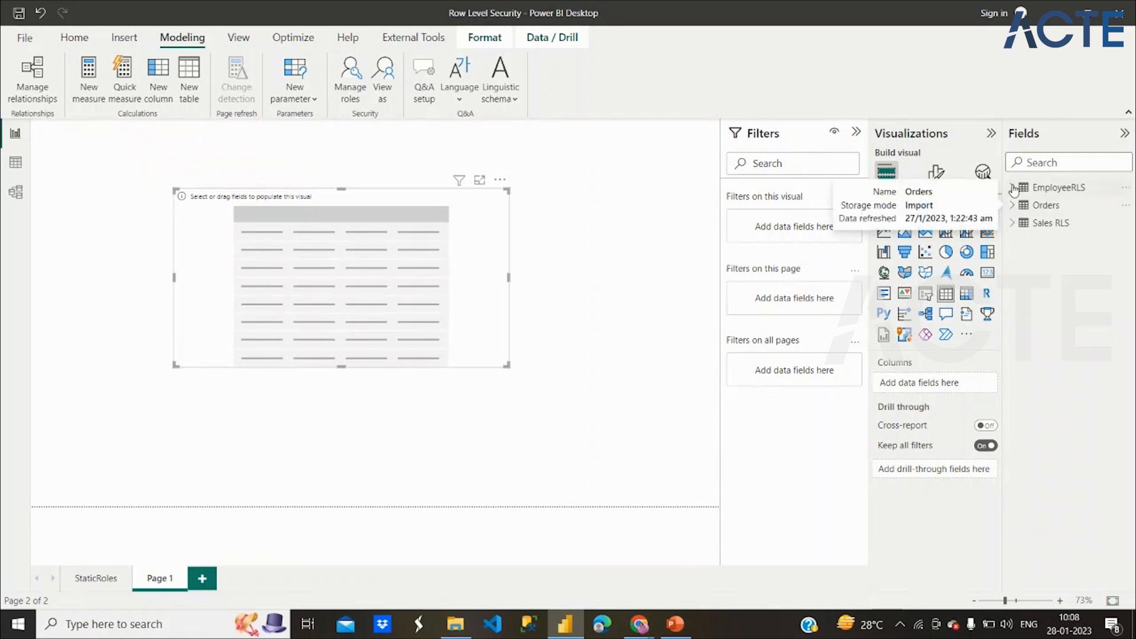
{"action": "left_click", "coordinate": [1012, 188]}
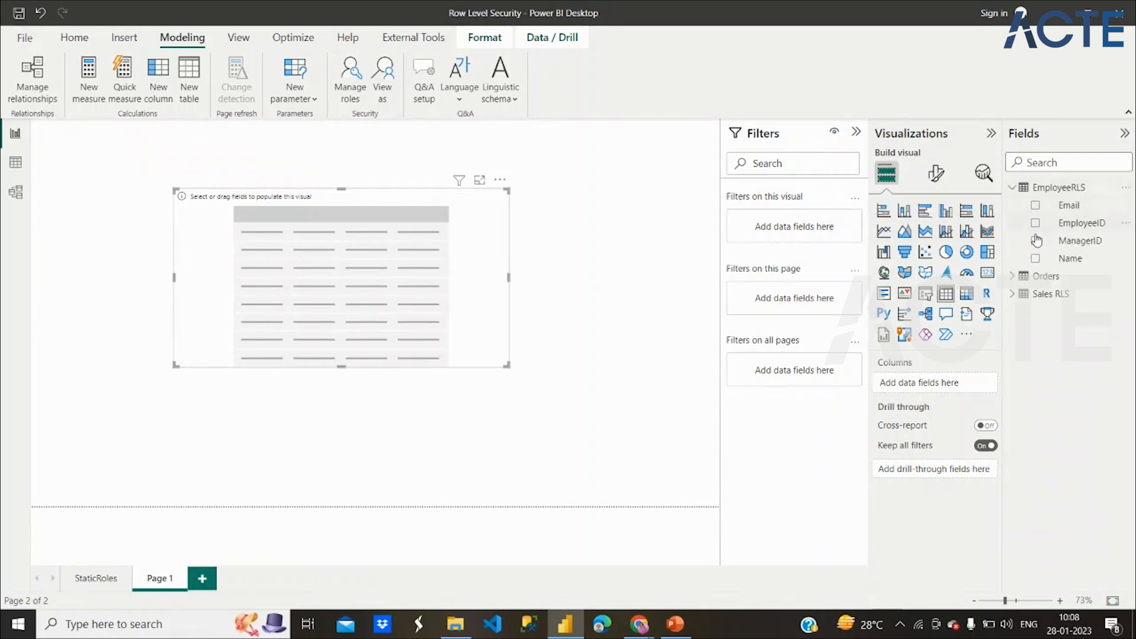
{"action": "left_click", "coordinate": [1034, 258]}
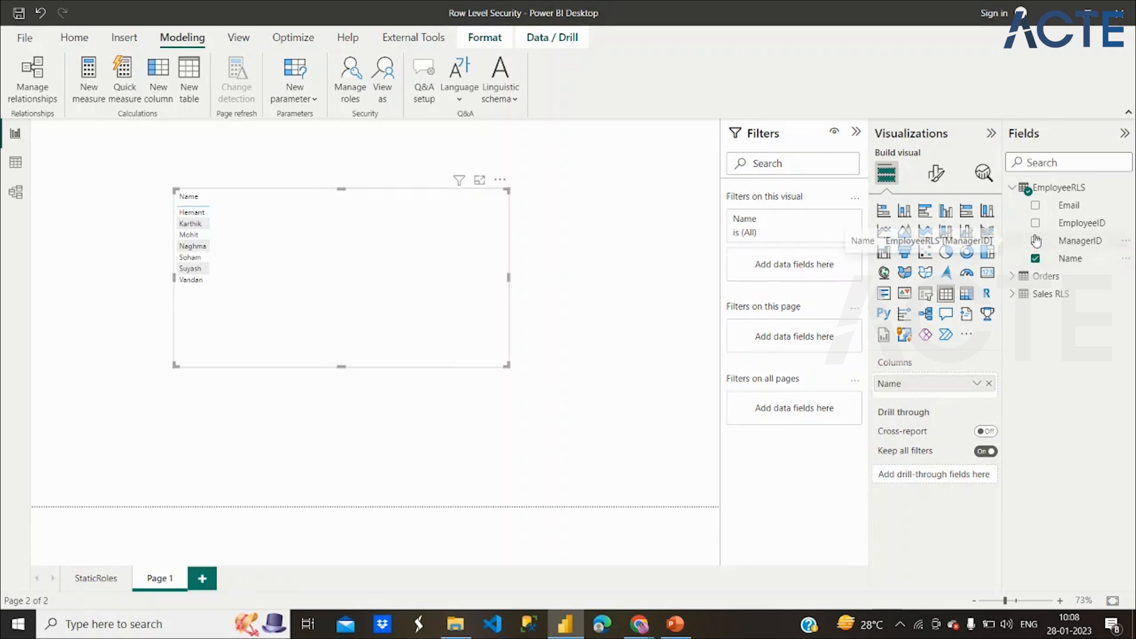
{"action": "left_click", "coordinate": [1035, 205]}
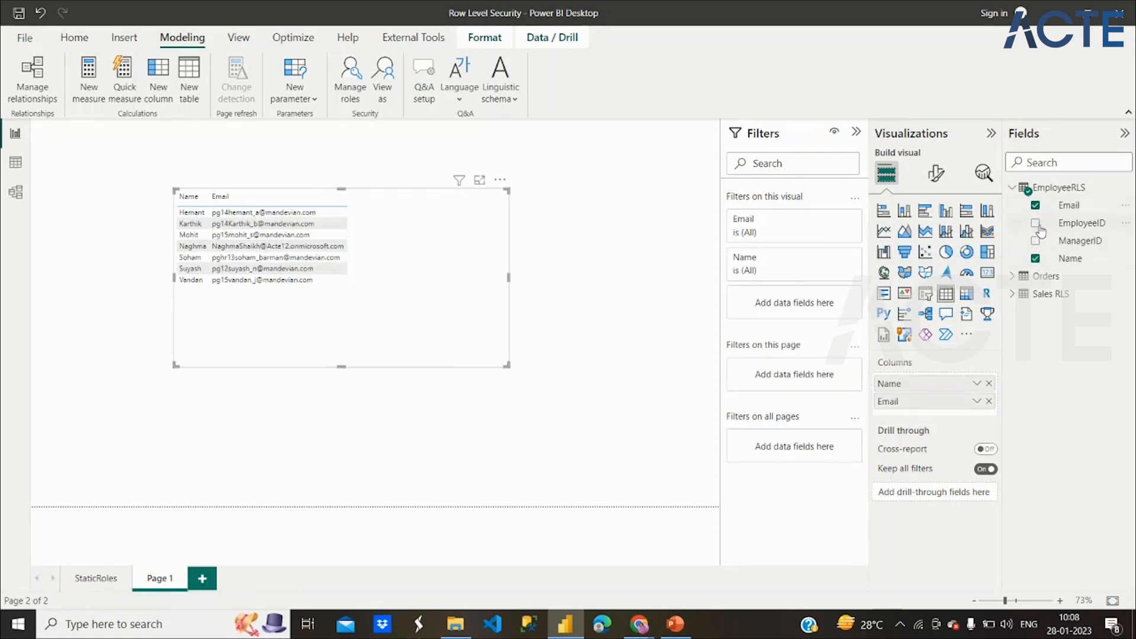
{"action": "left_click", "coordinate": [1035, 241]}
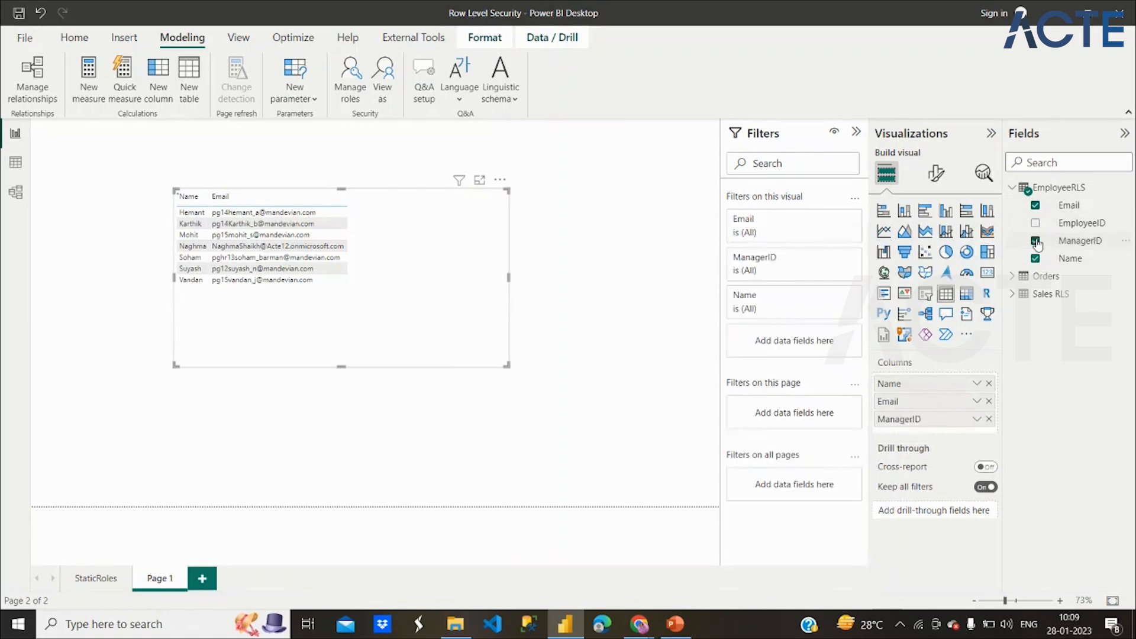
{"action": "left_click", "coordinate": [1035, 223]}
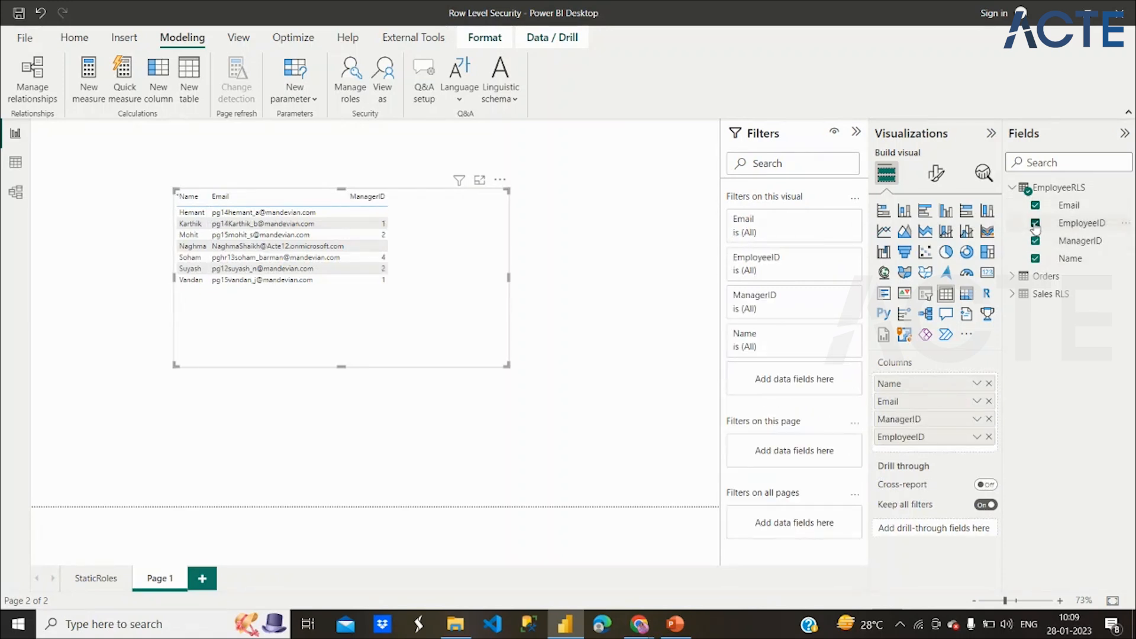
{"action": "left_click_drag", "start_coordinate": [930, 439], "coordinate": [927, 372]}
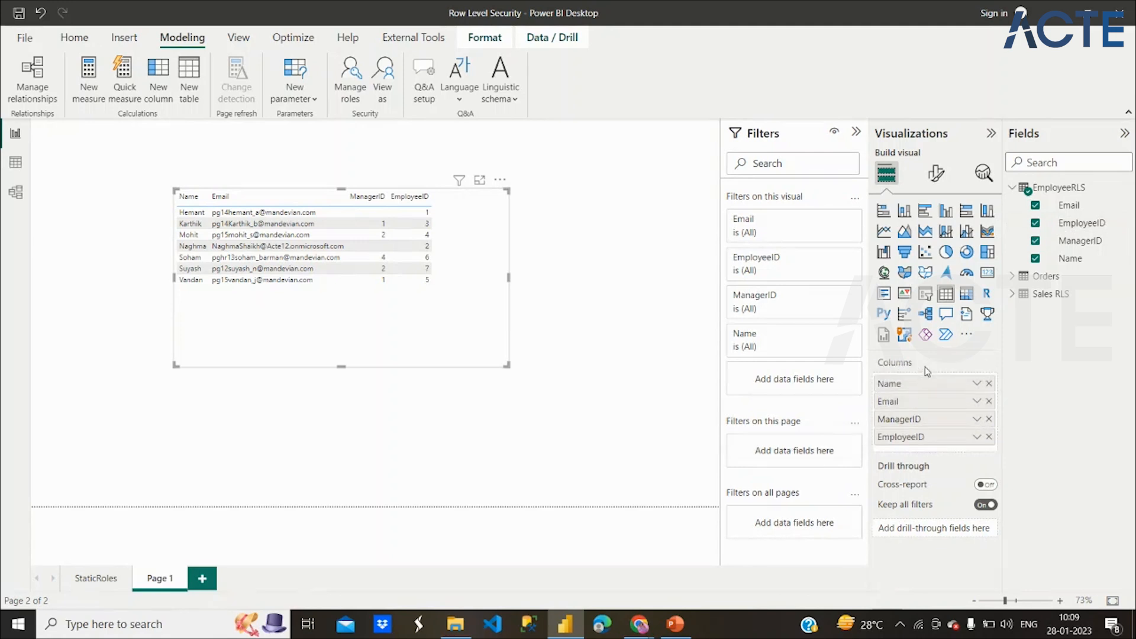
{"action": "left_click_drag", "start_coordinate": [905, 436], "coordinate": [909, 381]}
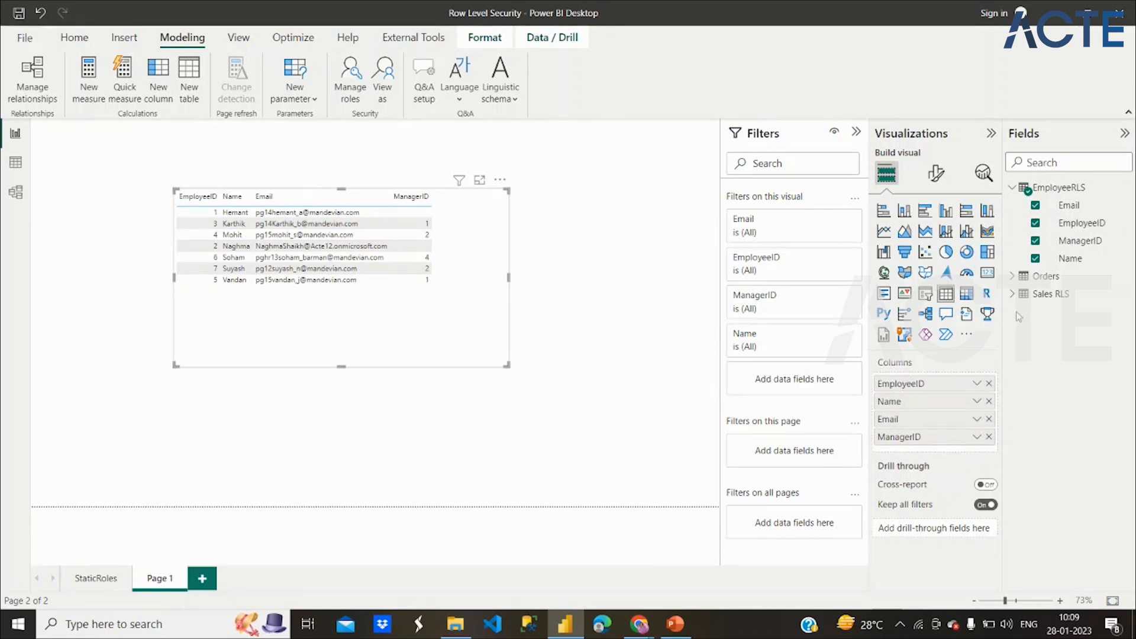
Add Sum of Sales from Sales RLS to the table and widen it.
{"action": "left_click", "coordinate": [1013, 294]}
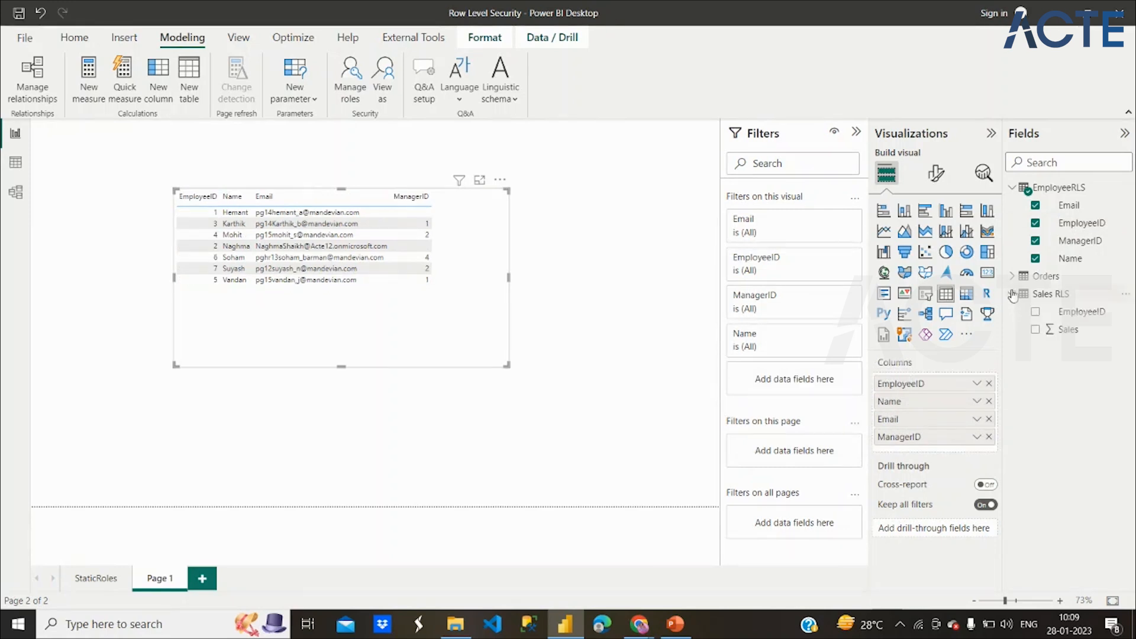
{"action": "left_click", "coordinate": [1035, 329]}
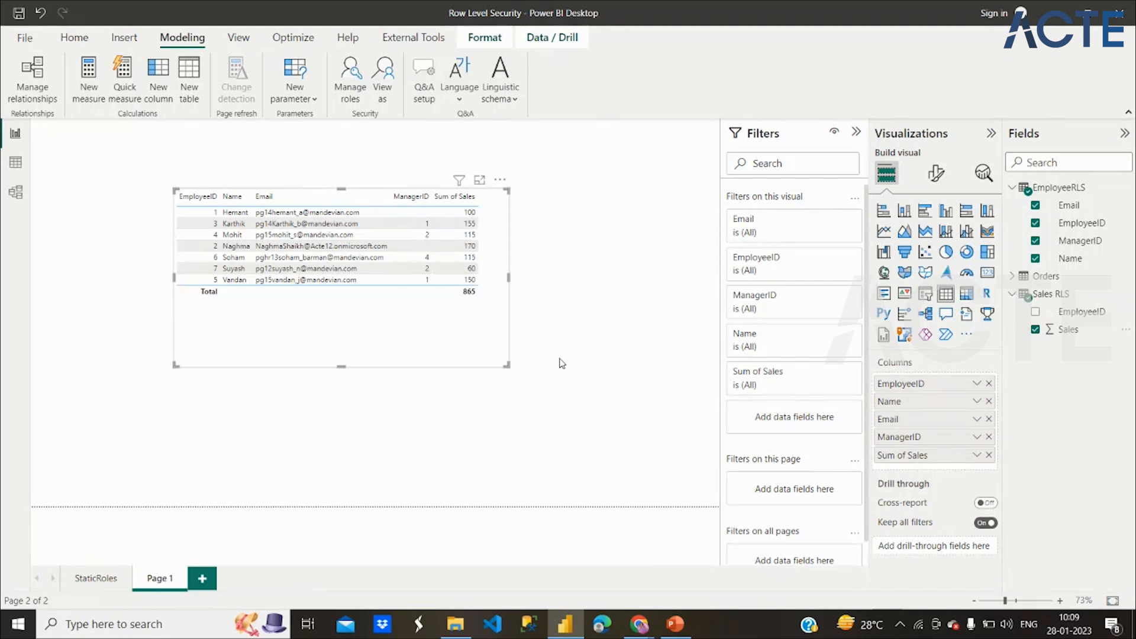
{"action": "left_click_drag", "start_coordinate": [504, 363], "coordinate": [574, 348]}
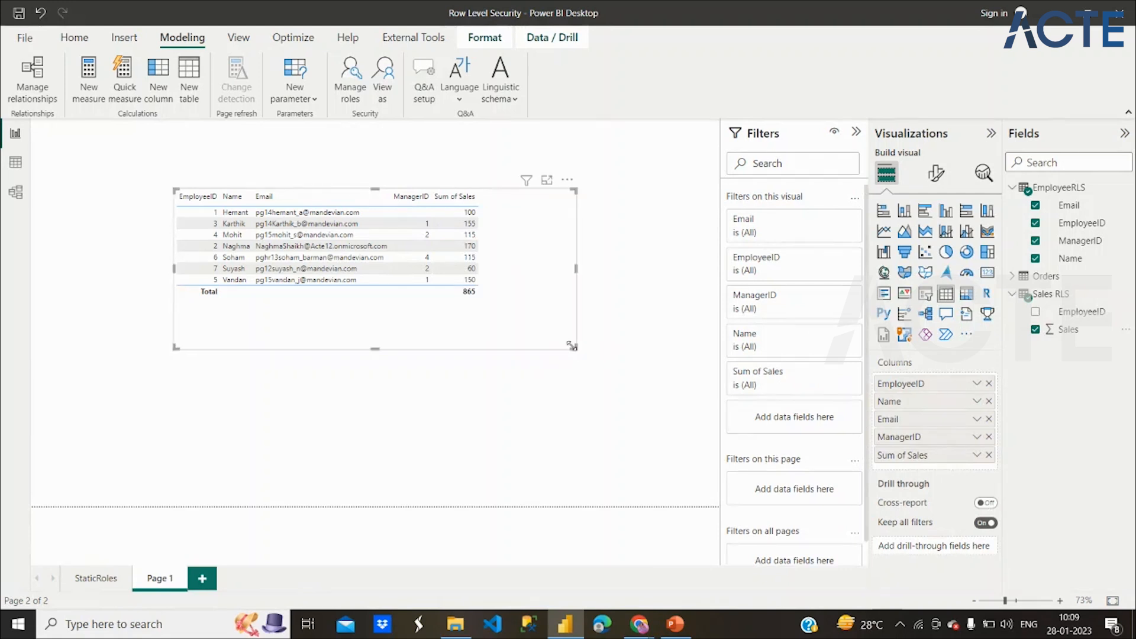
Raise the employee table's Values font size in Format visual, then enlarge the table visual to fit.
{"action": "left_click", "coordinate": [935, 173]}
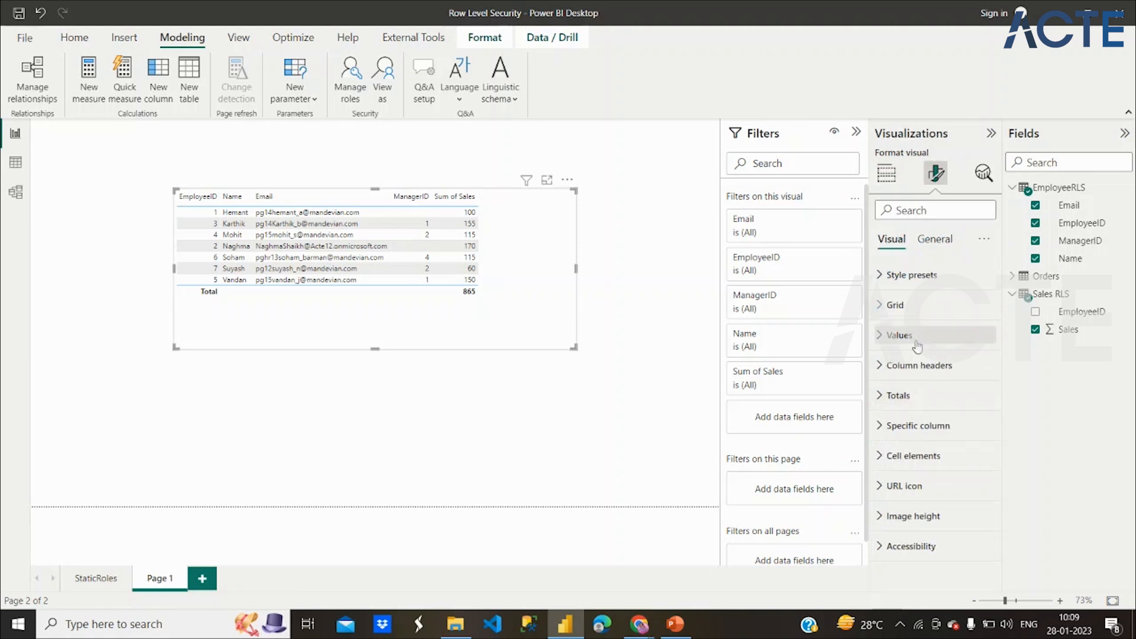
{"action": "left_click", "coordinate": [897, 335]}
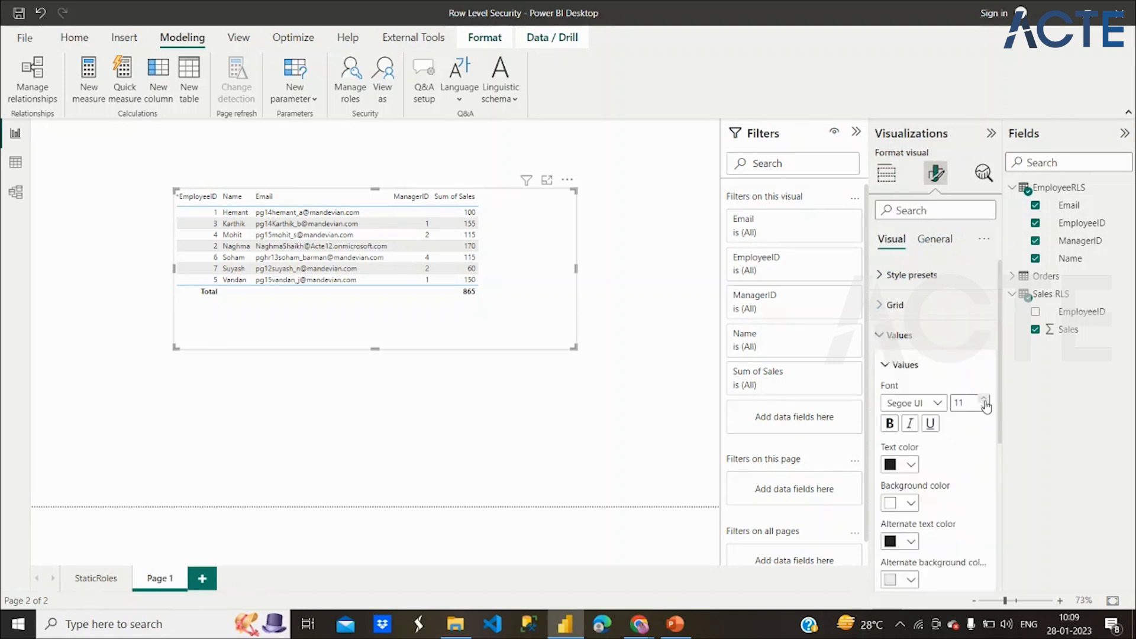
{"action": "left_click", "coordinate": [984, 400]}
{"action": "left_click", "coordinate": [985, 400]}
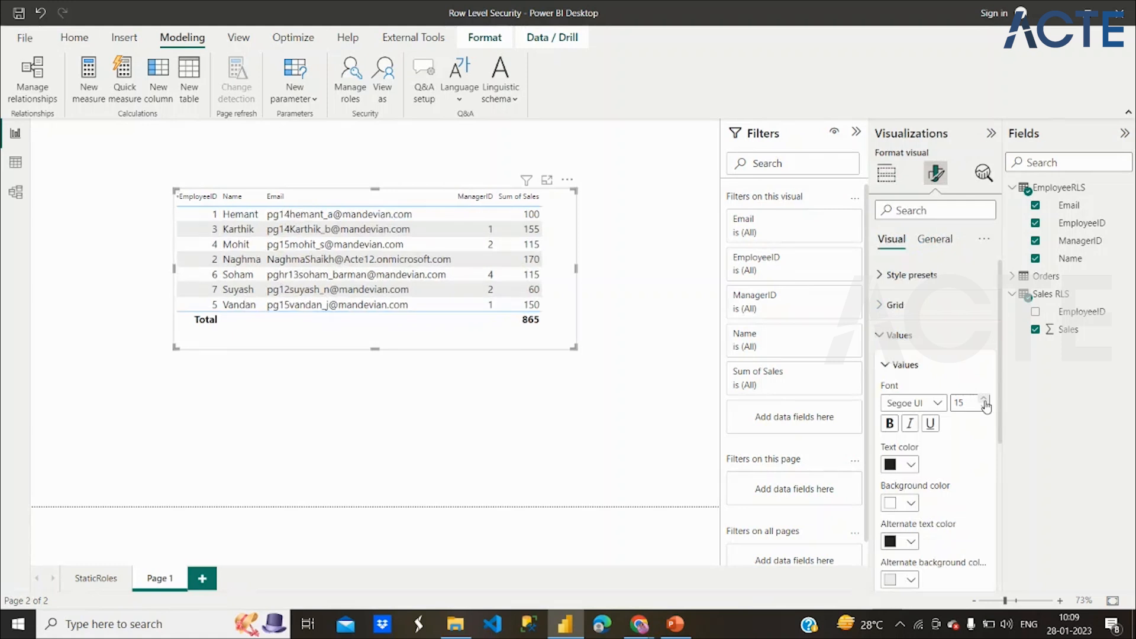
{"action": "left_click_drag", "start_coordinate": [573, 349], "coordinate": [595, 369]}
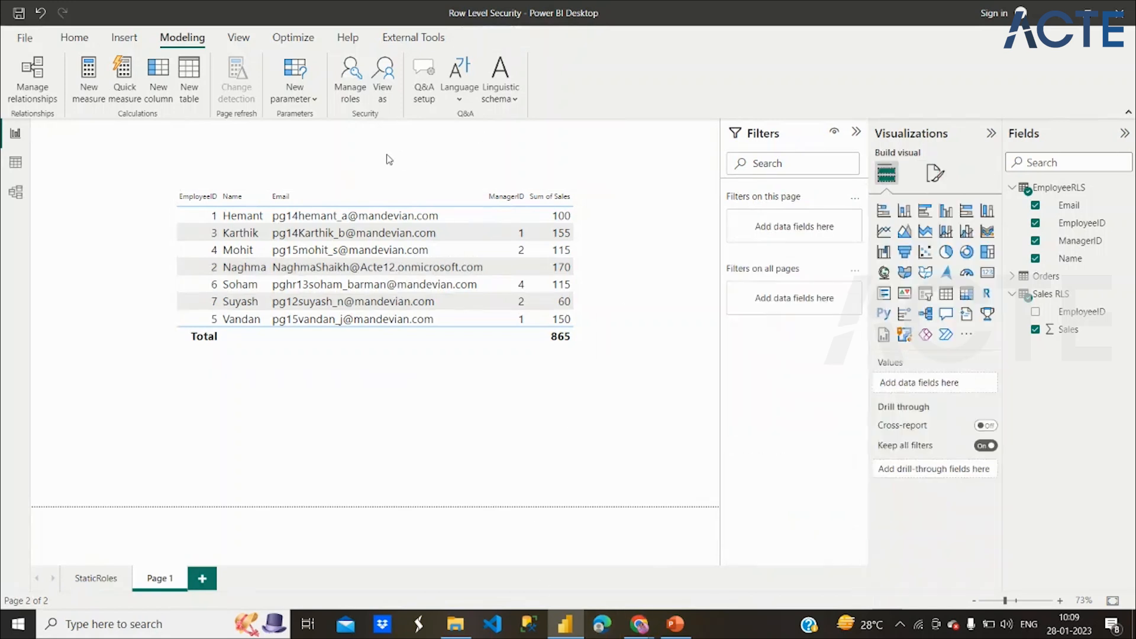
Select the employee table visual and switch to Data view.
{"action": "left_click", "coordinate": [236, 244]}
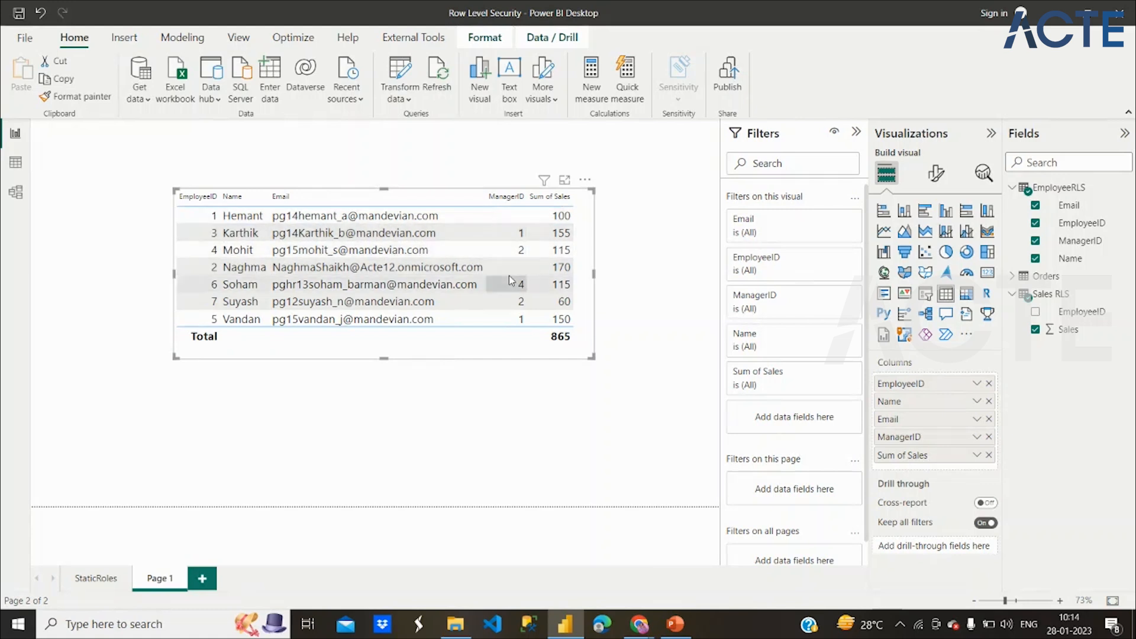
{"action": "left_click", "coordinate": [16, 164]}
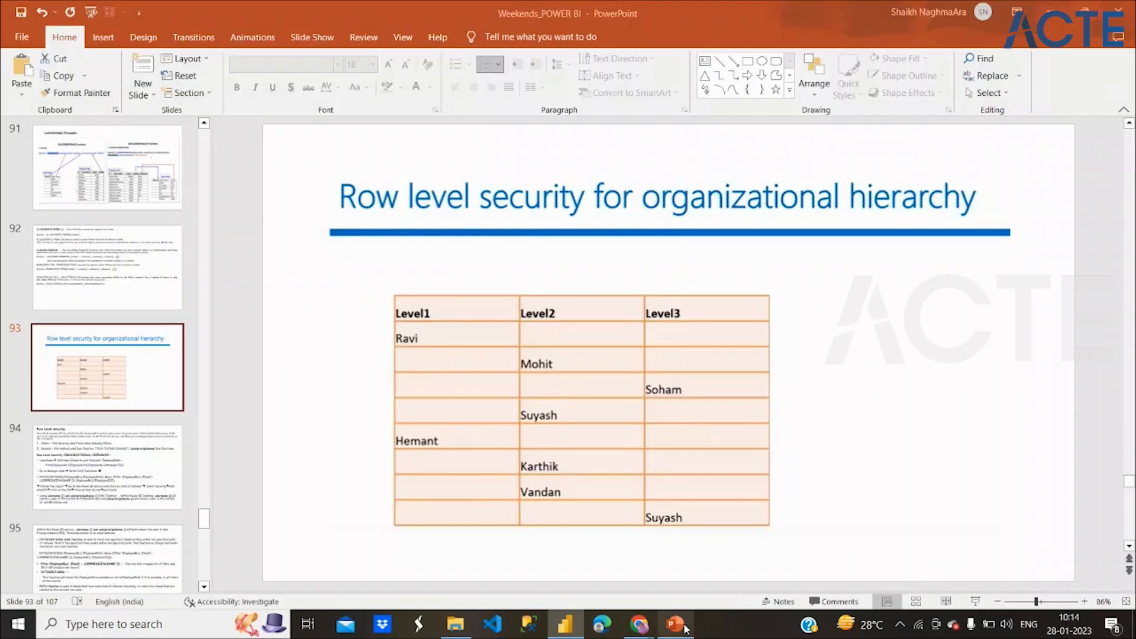
In PowerPoint, go over slide 94's Load Data and EmployeePath Path notes, then show slide 95.
{"action": "left_click", "coordinate": [675, 623]}
{"action": "left_click", "coordinate": [169, 460]}
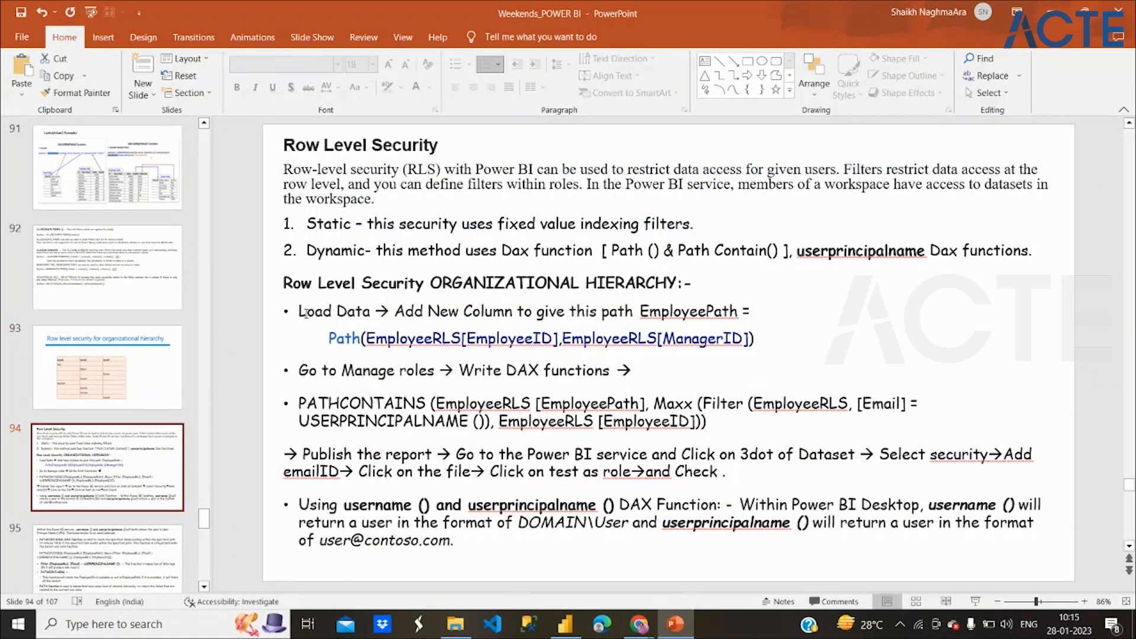
{"action": "left_click_drag", "start_coordinate": [306, 313], "coordinate": [372, 312]}
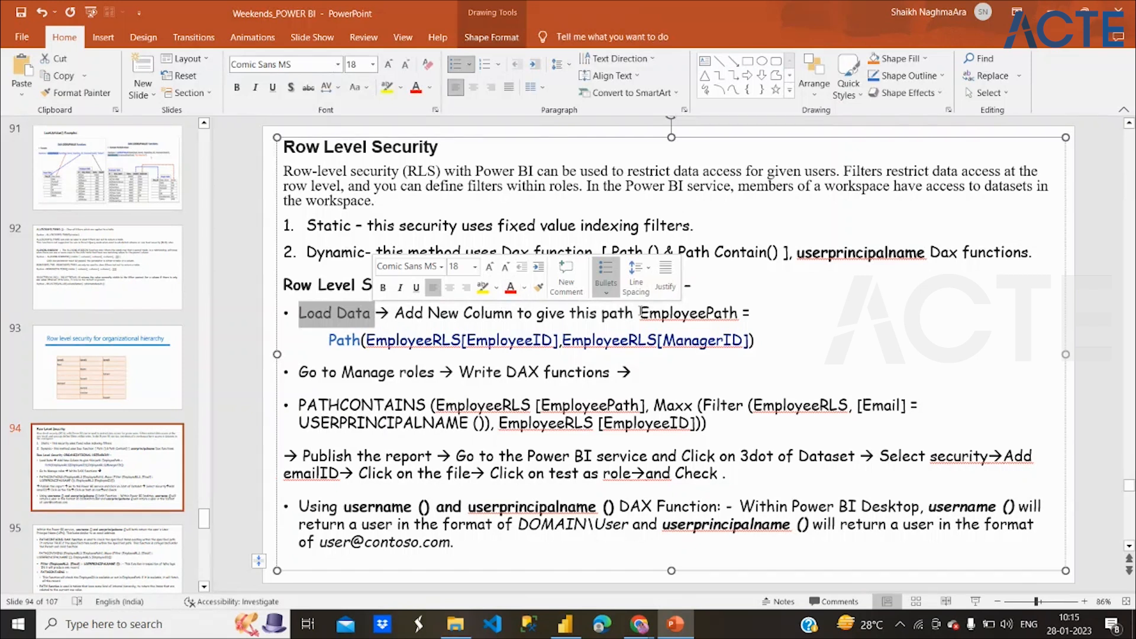
{"action": "left_click_drag", "start_coordinate": [319, 340], "coordinate": [754, 343]}
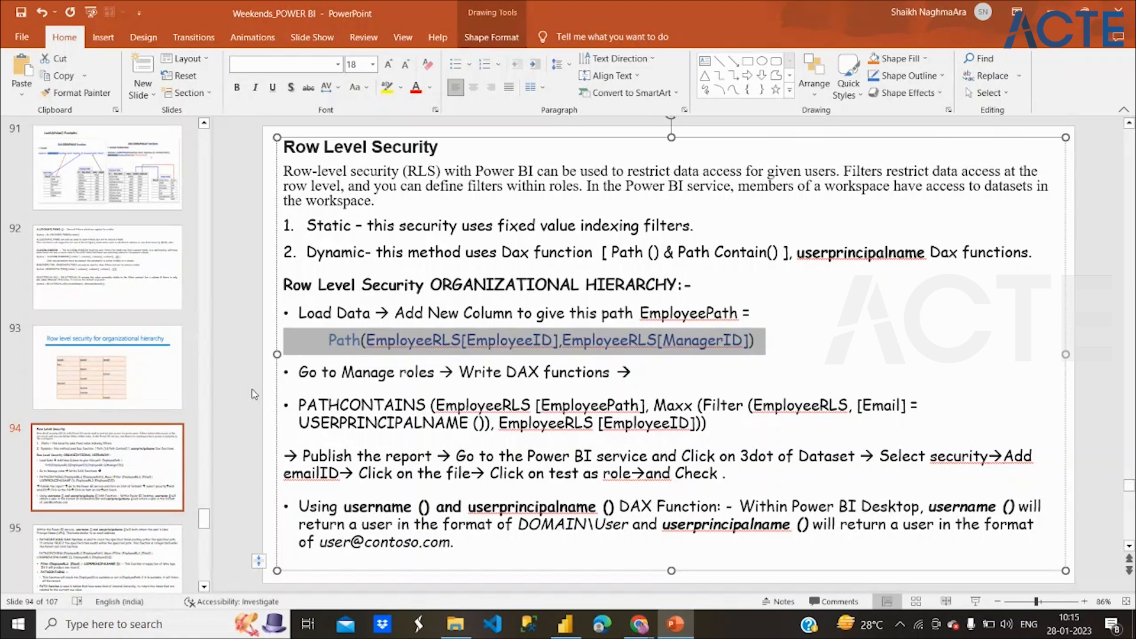
{"action": "left_click", "coordinate": [90, 555]}
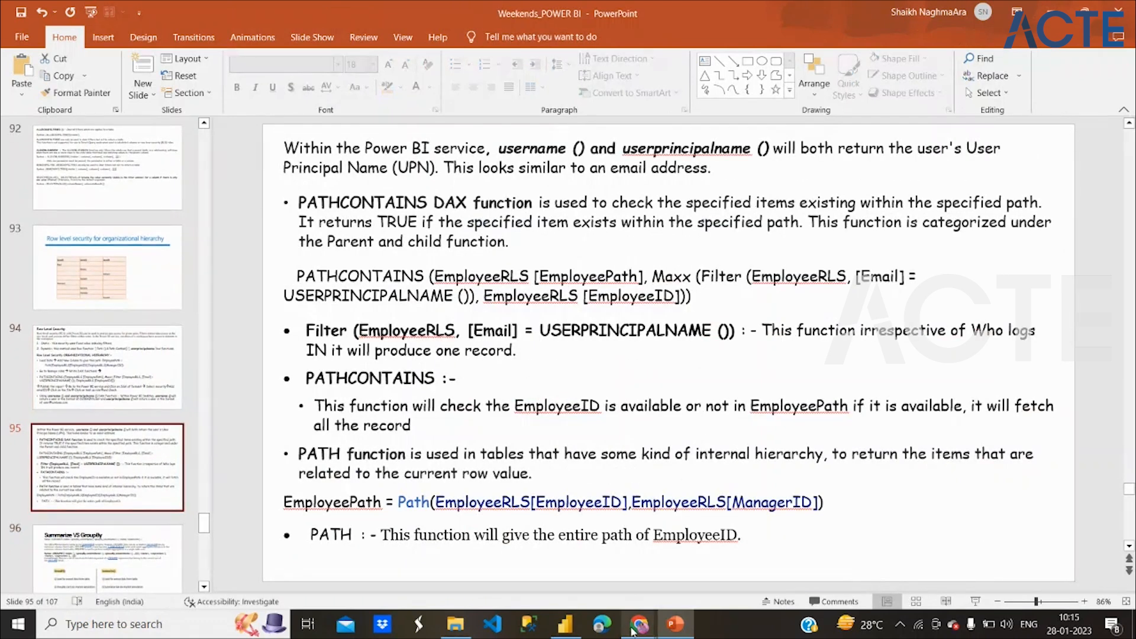
{"action": "mouse_move", "coordinate": [628, 627]}
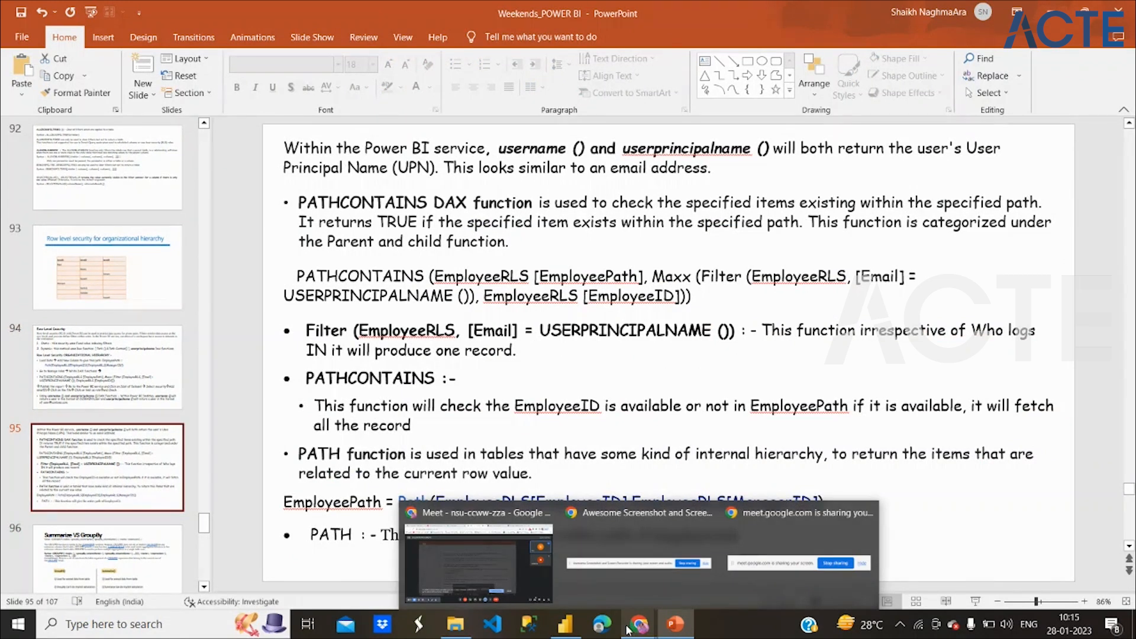
Create the column EmployeePath = Path(EmployeeRLS[EmployeeID], EmployeeRLS[ManagerID]) in EmployeeRLS.
{"action": "left_click", "coordinate": [565, 624]}
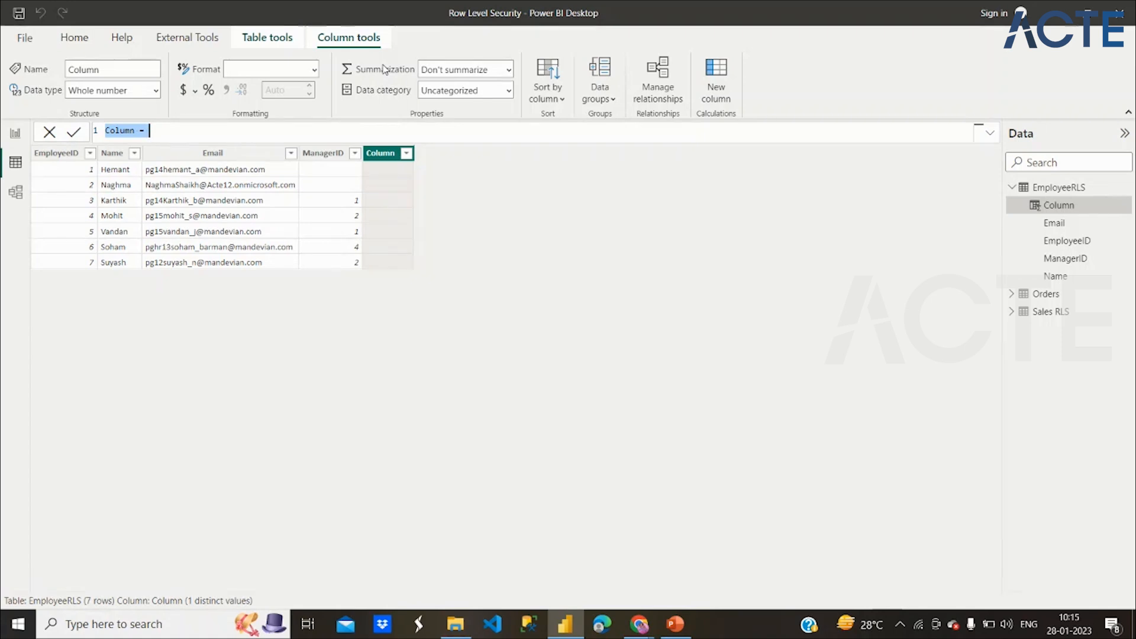
{"action": "type", "text": "EmployeePath"}
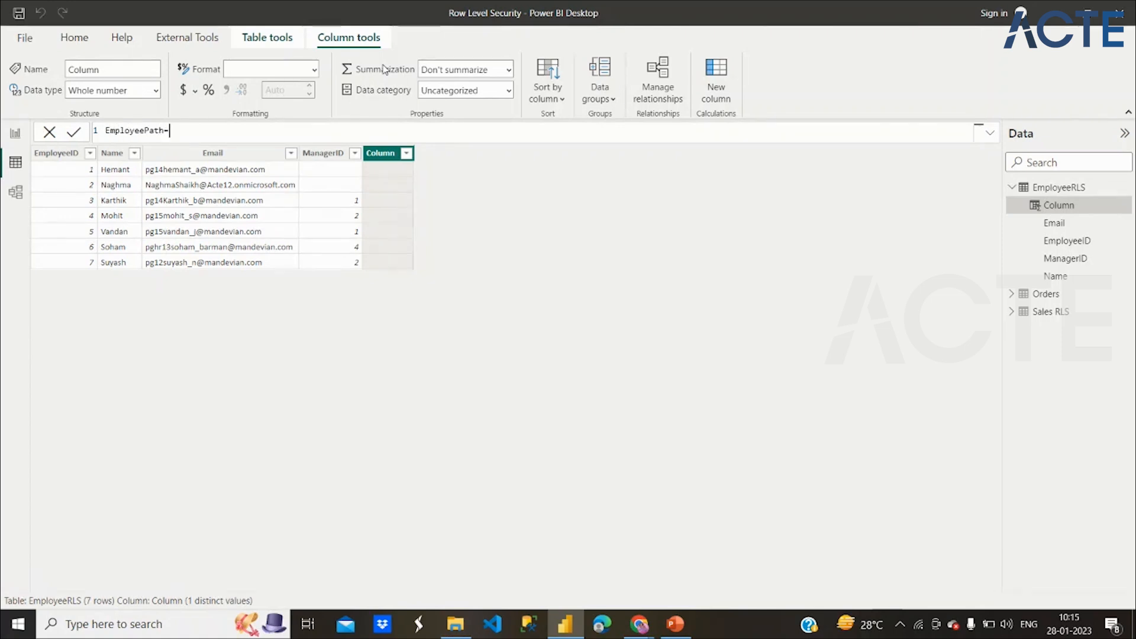
{"action": "type", "text": "=Pat"}
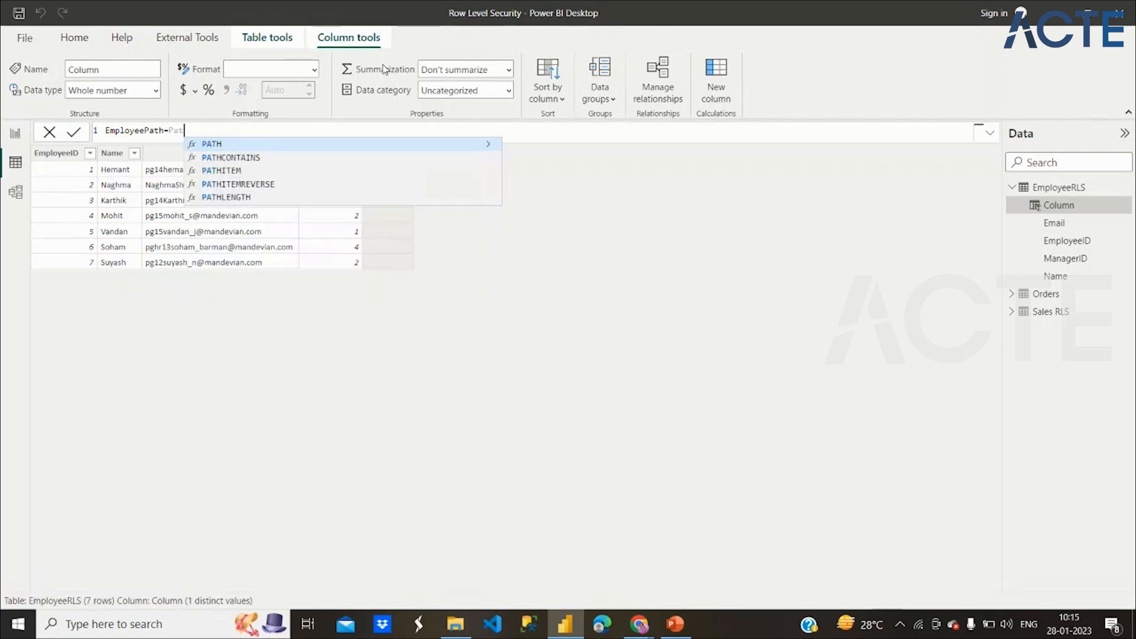
{"action": "type", "text": "h("}
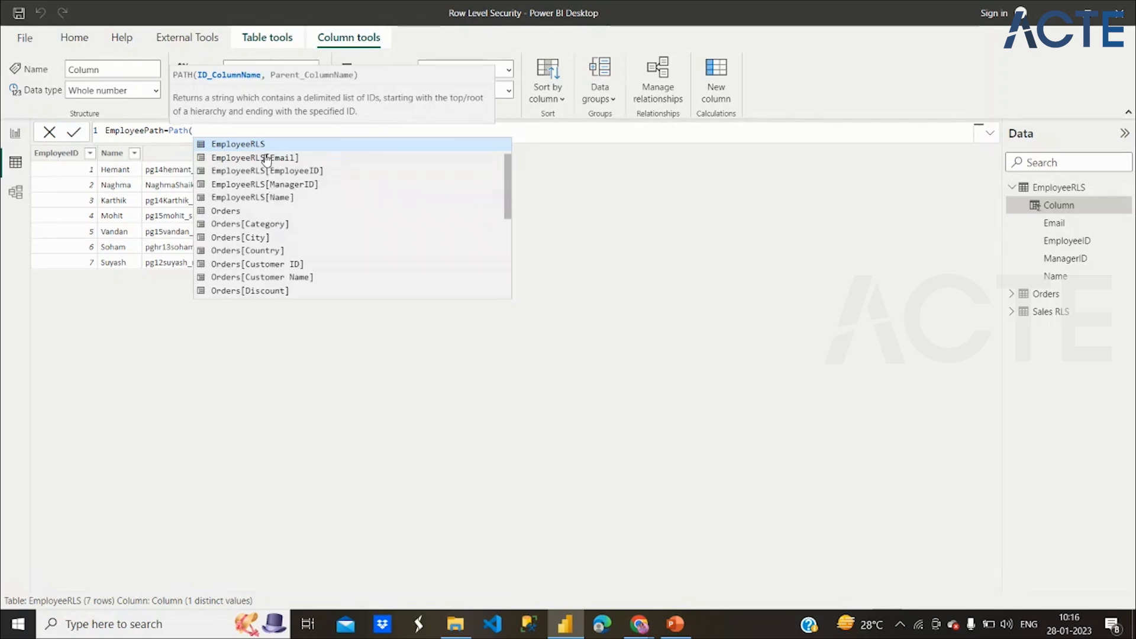
{"action": "left_click", "coordinate": [267, 175]}
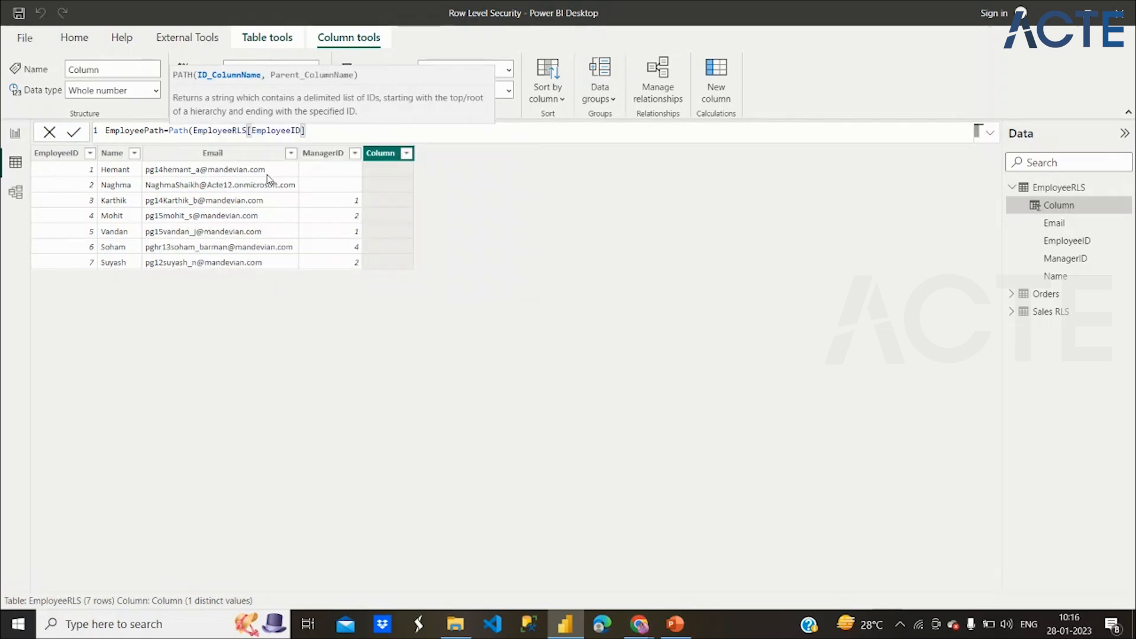
{"action": "type", "text": ","}
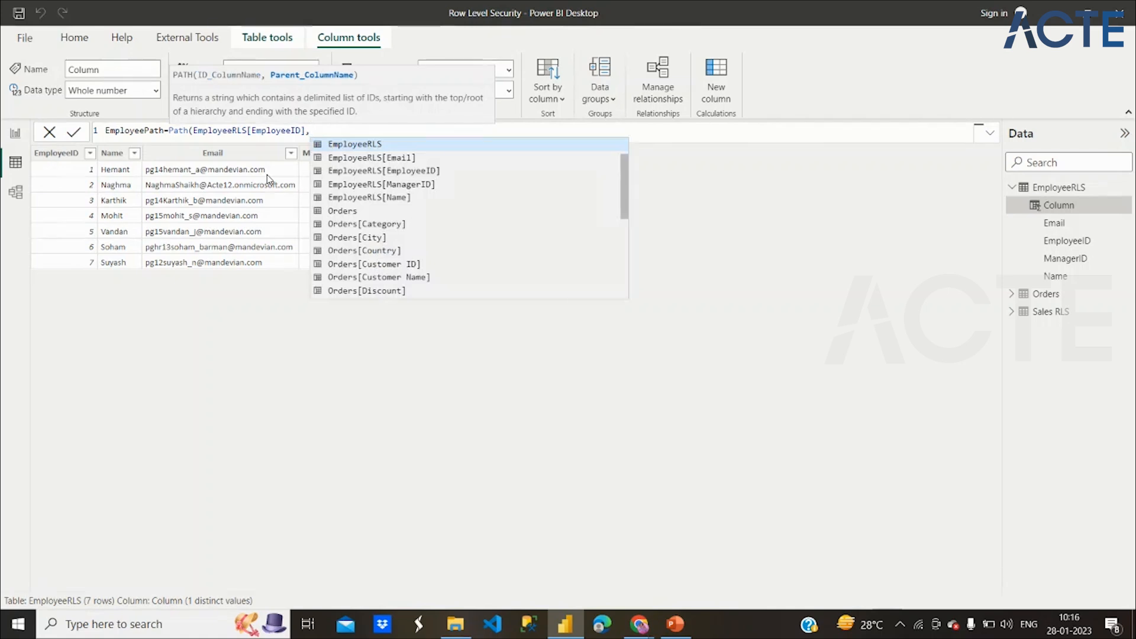
{"action": "left_click", "coordinate": [394, 185]}
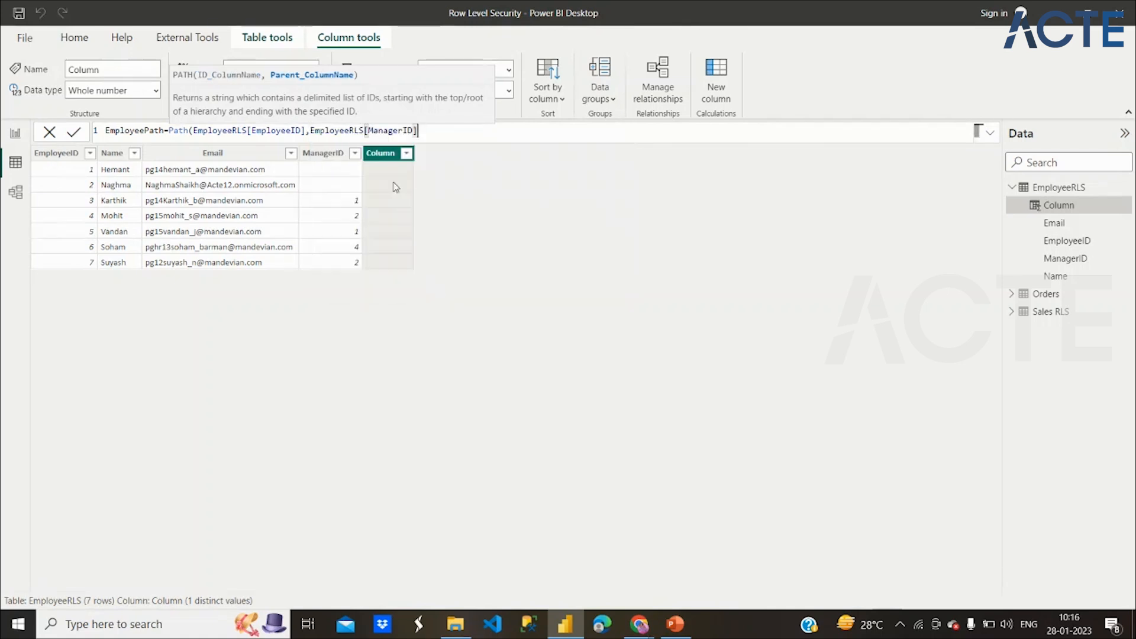
{"action": "type", "text": ")"}
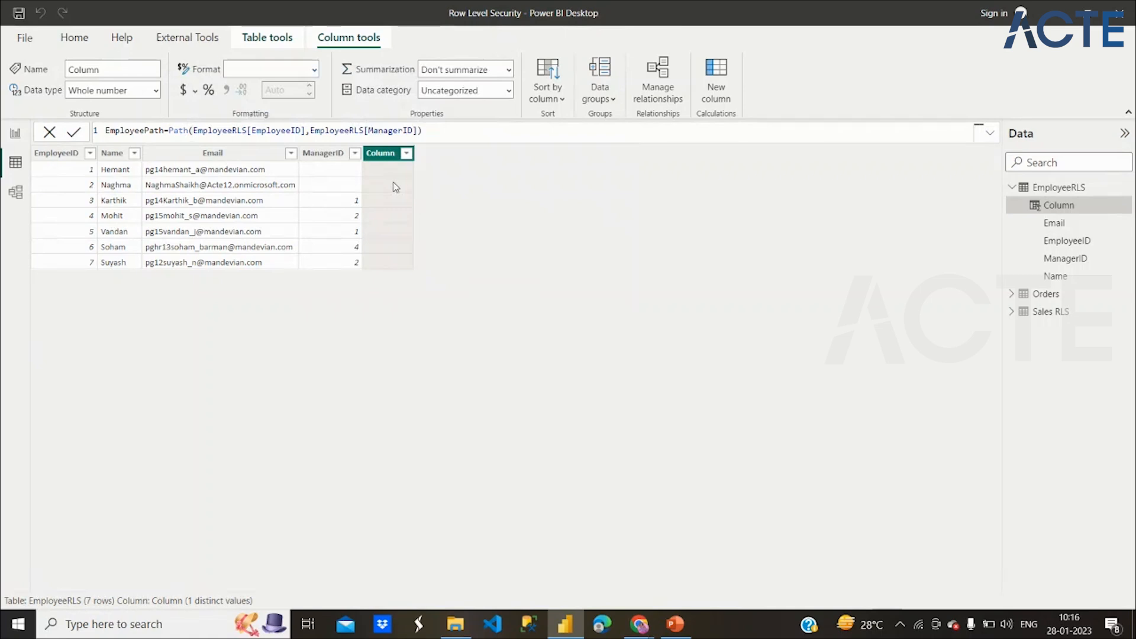
{"action": "key", "text": "Return"}
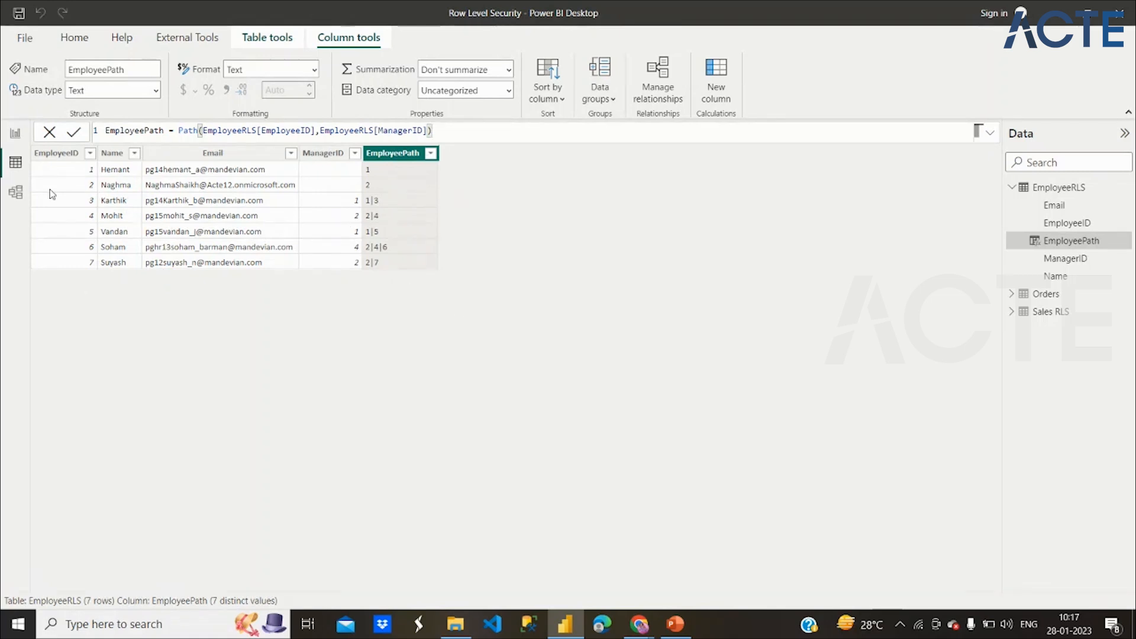
Widen the employee table, add EmployeePath before Sum of Sales, and move the visual up-left.
{"action": "left_click", "coordinate": [23, 132]}
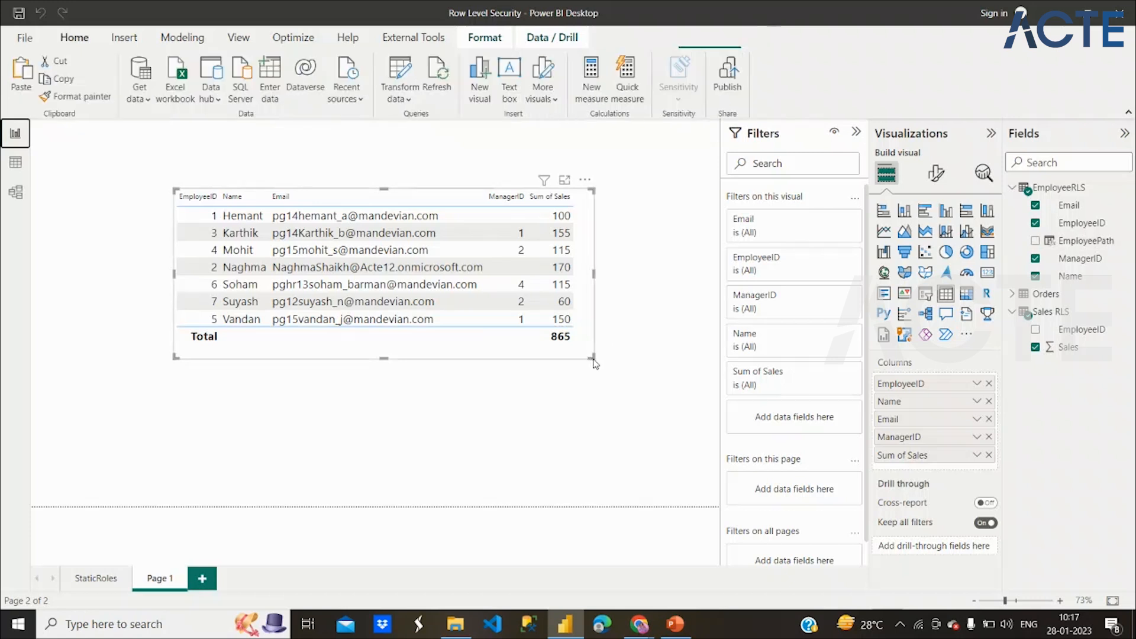
{"action": "left_click_drag", "start_coordinate": [595, 362], "coordinate": [675, 368]}
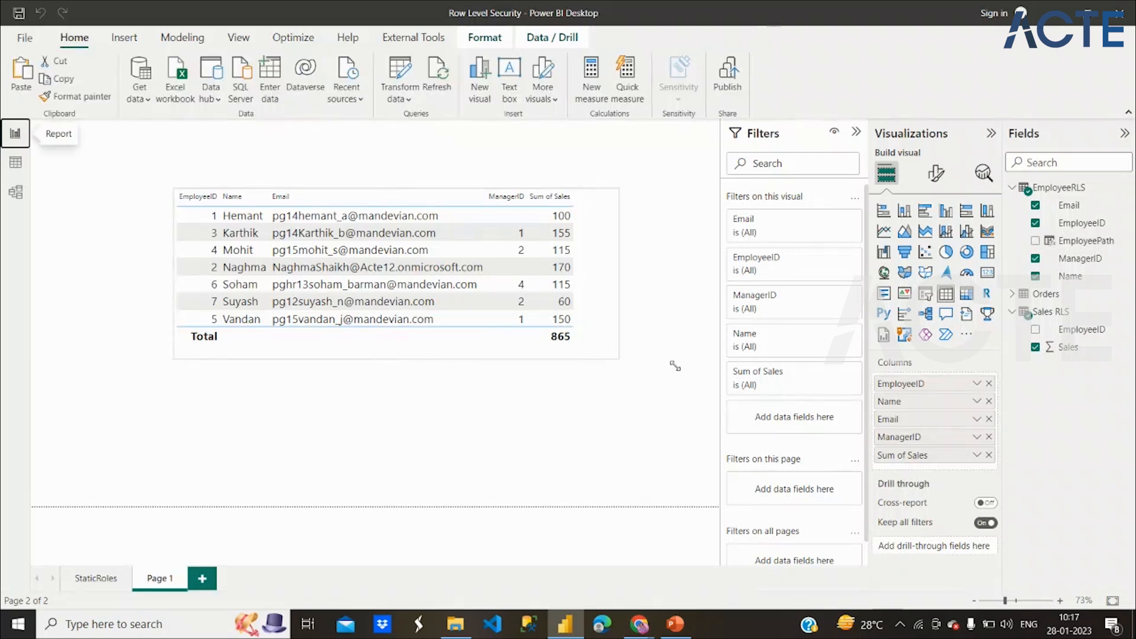
{"action": "left_click", "coordinate": [1034, 242]}
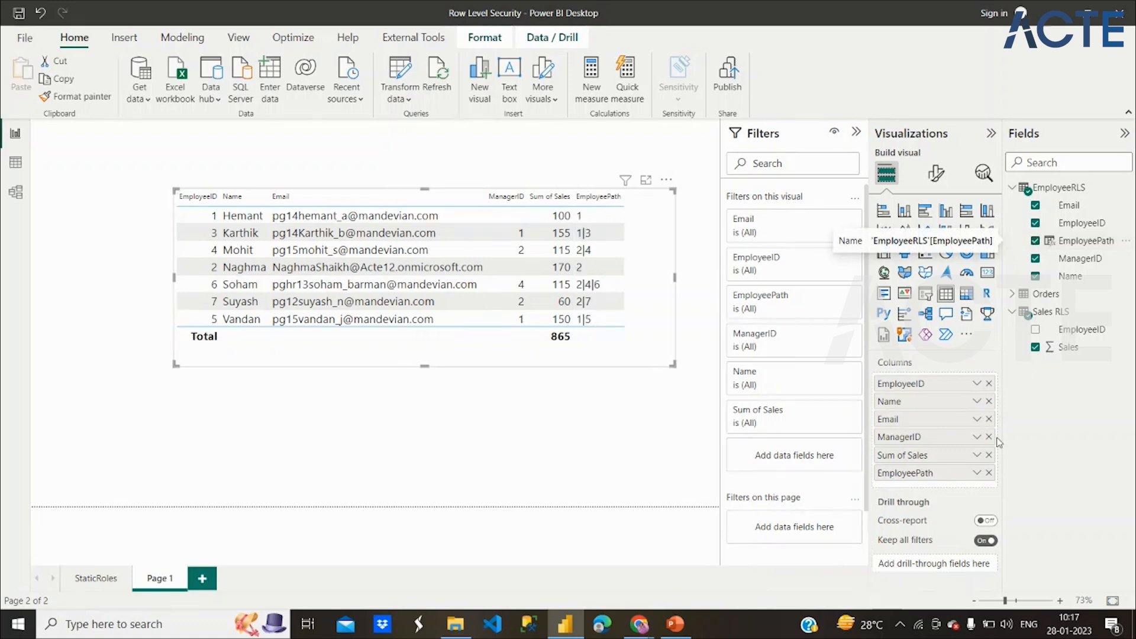
{"action": "left_click_drag", "start_coordinate": [957, 447], "coordinate": [957, 451]}
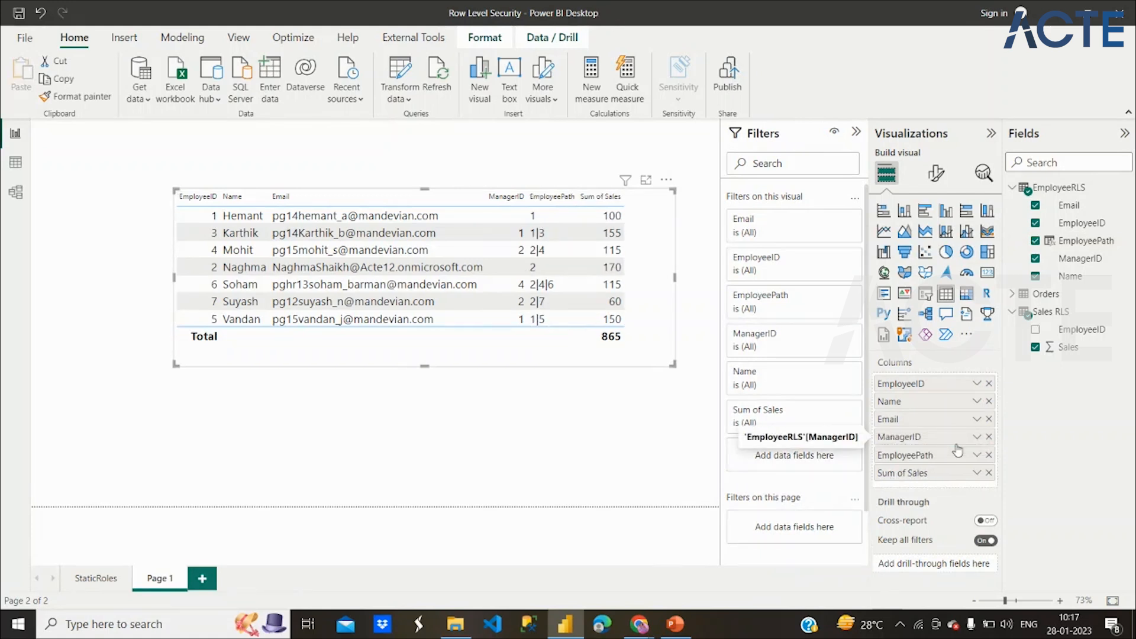
{"action": "left_click_drag", "start_coordinate": [459, 359], "coordinate": [378, 346]}
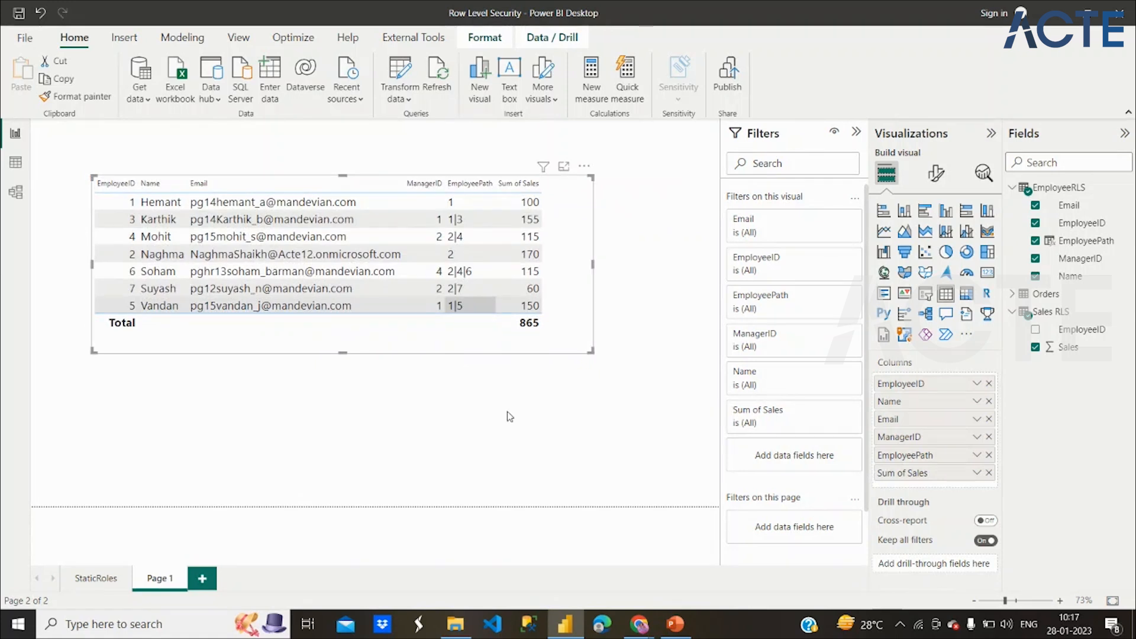
{"action": "left_click", "coordinate": [498, 430]}
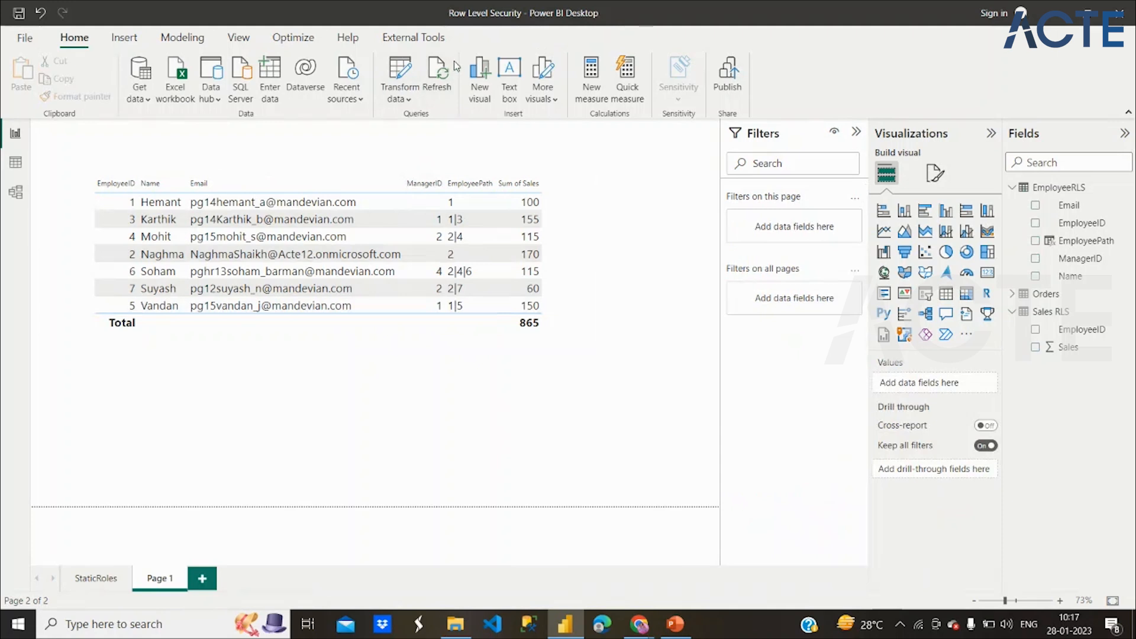
{"action": "left_click", "coordinate": [199, 48]}
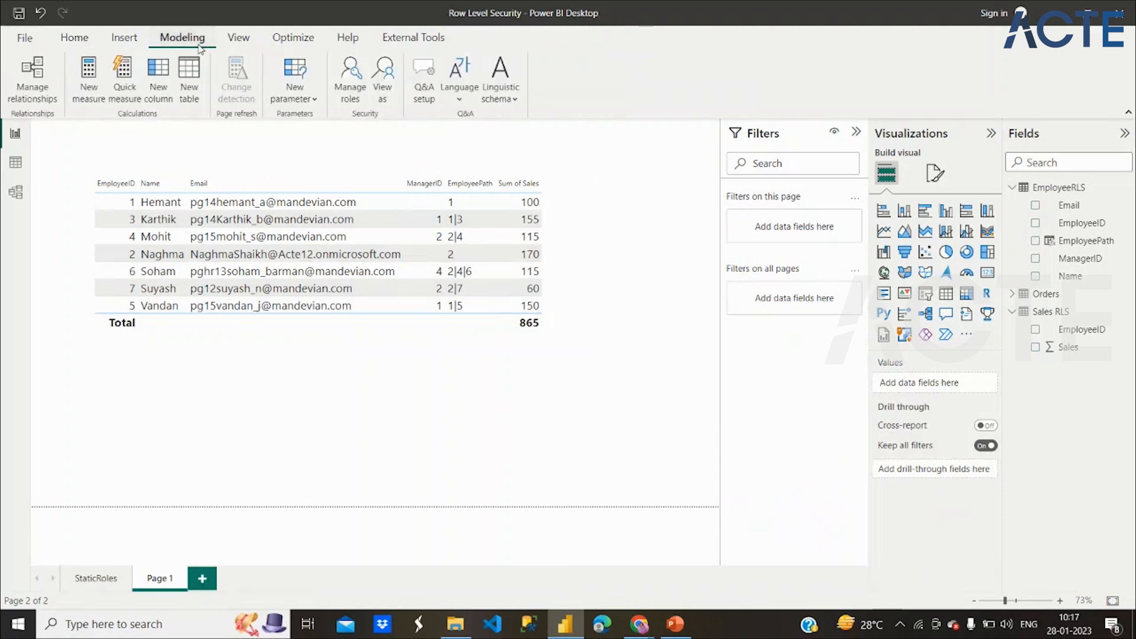
{"action": "left_click", "coordinate": [349, 79]}
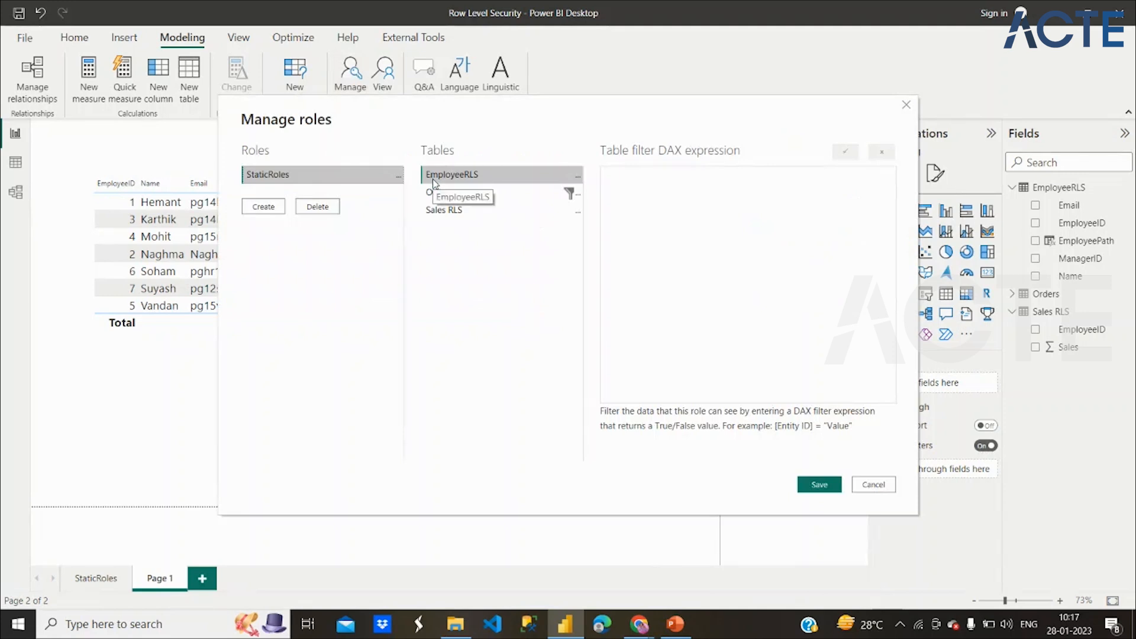
{"action": "left_click", "coordinate": [883, 484]}
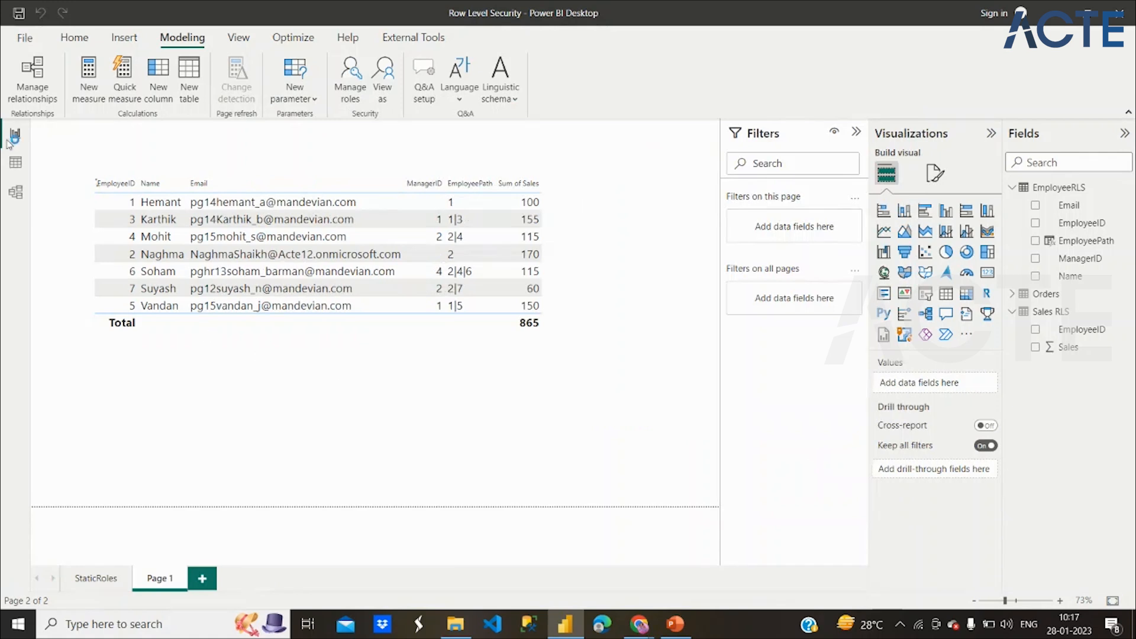
{"action": "left_click", "coordinate": [14, 195]}
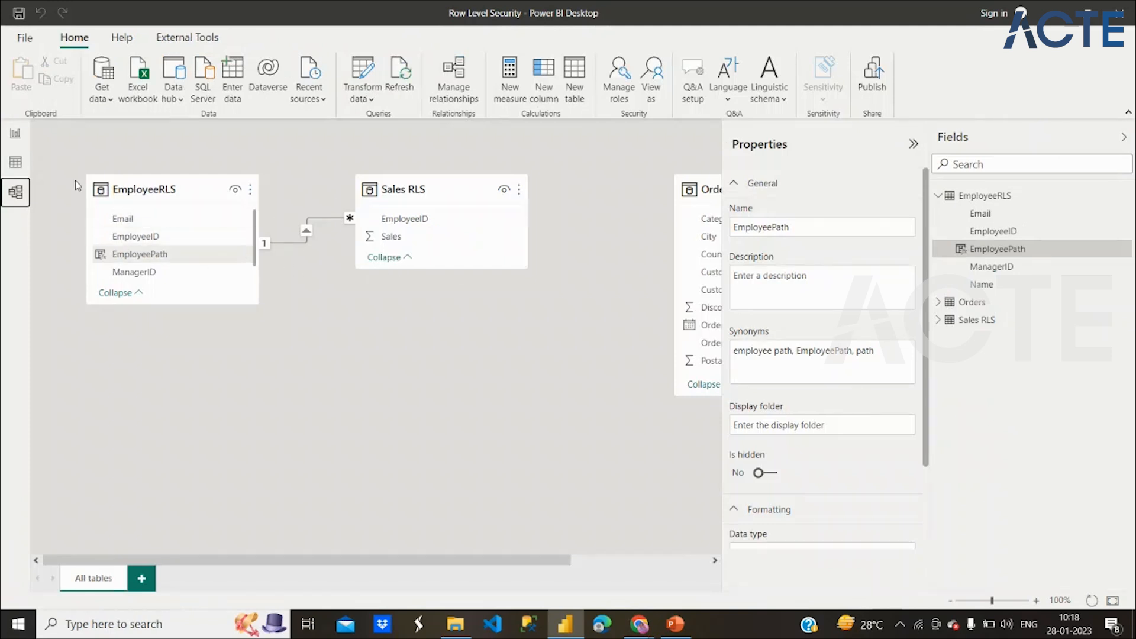
{"action": "left_click", "coordinate": [23, 141]}
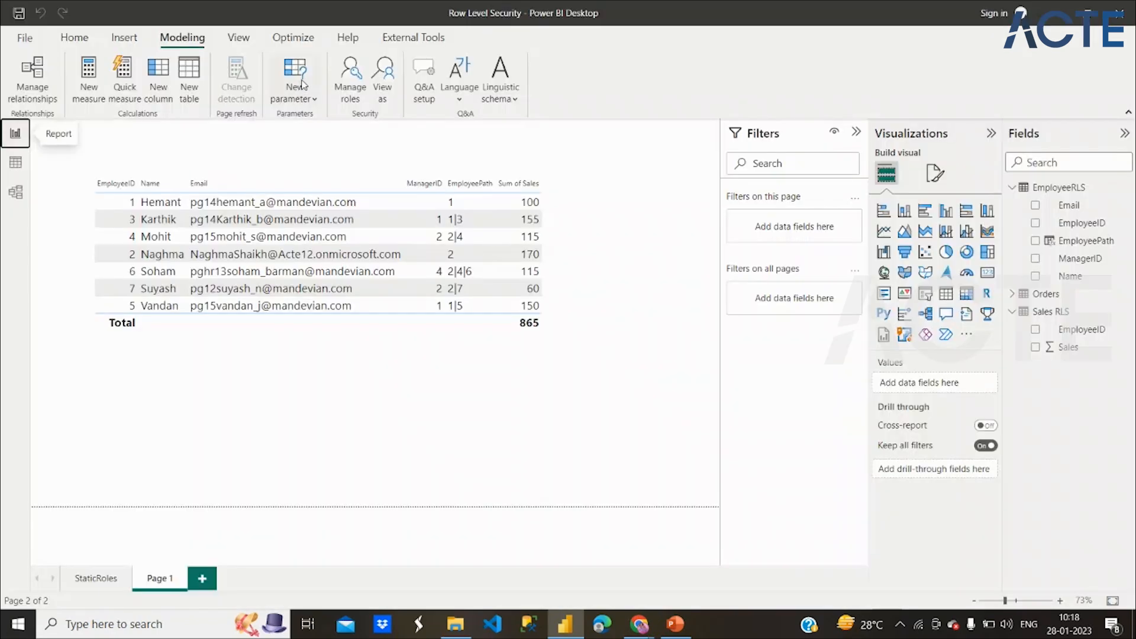
In Manage roles, enter Pathcontains(EmployeeRLS[EmployeePath] as the EmployeeRLS table filter, fixing the table-name typo.
{"action": "left_click", "coordinate": [358, 88]}
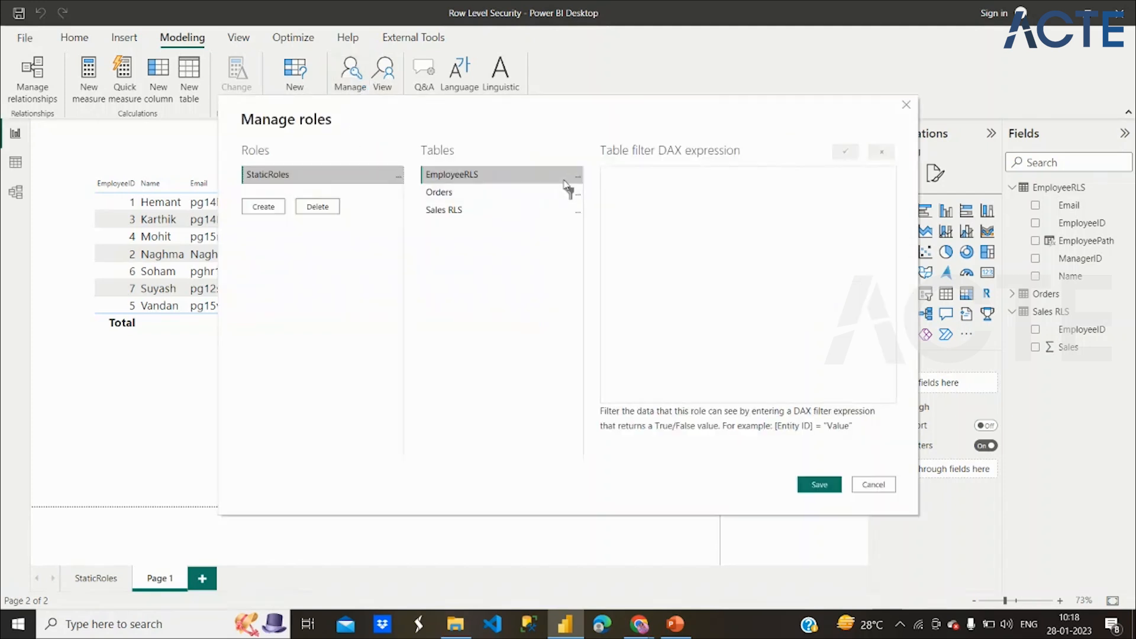
{"action": "left_click", "coordinate": [636, 186]}
{"action": "type", "text": "Eplo"}
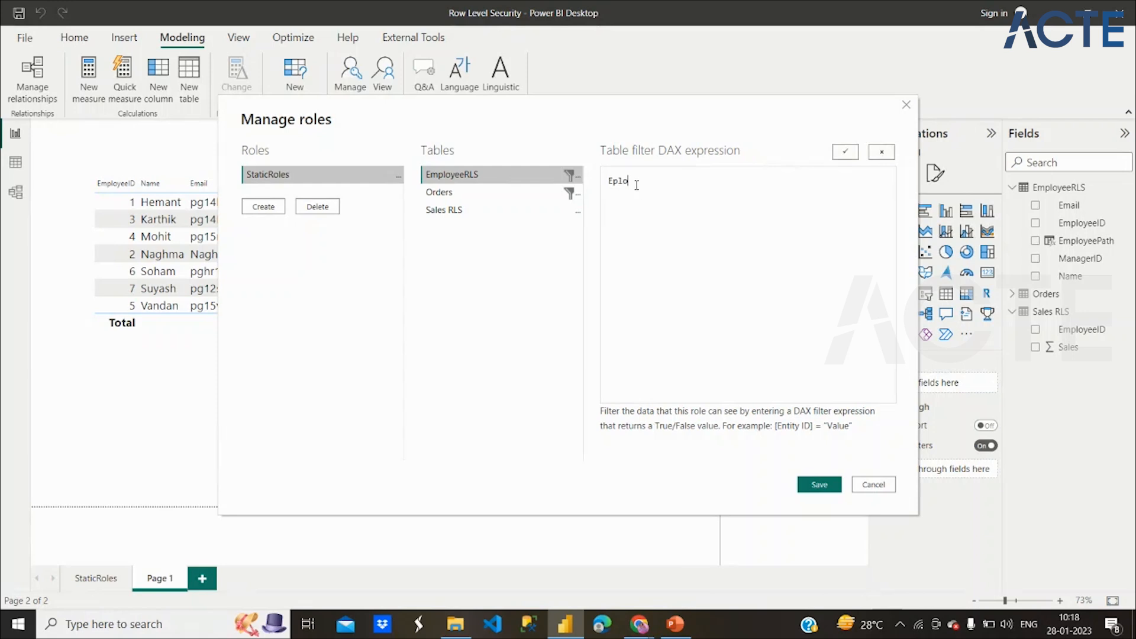
{"action": "type", "text": "yeeRLS[EmployeePath]"}
{"action": "left_click_drag", "start_coordinate": [661, 181], "coordinate": [707, 188]}
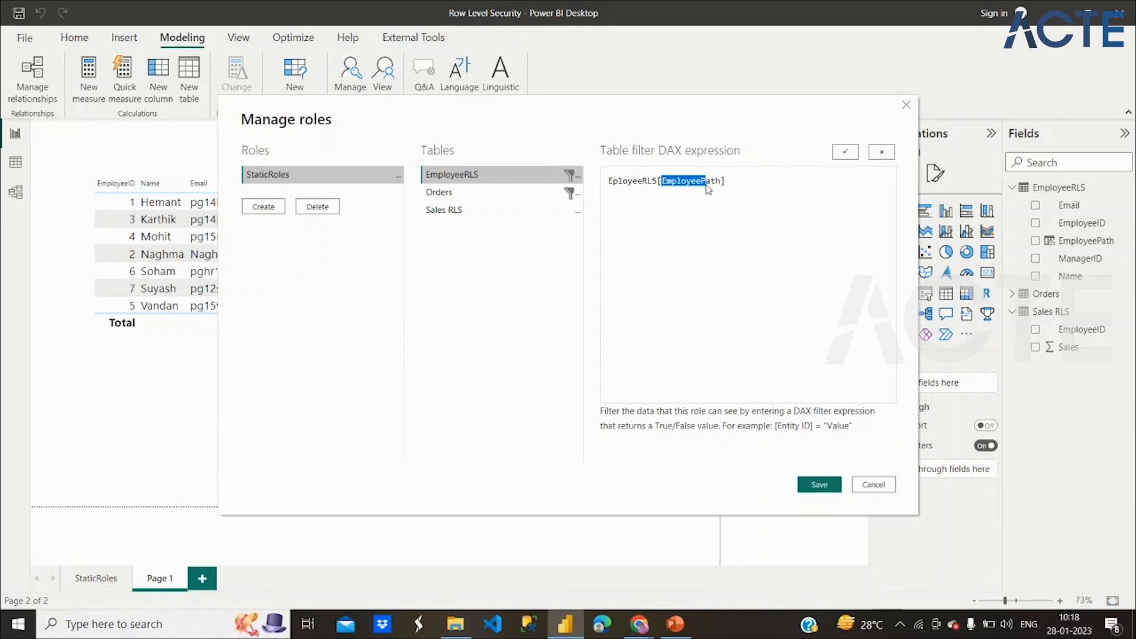
{"action": "left_click", "coordinate": [611, 180]}
{"action": "type", "text": "P"}
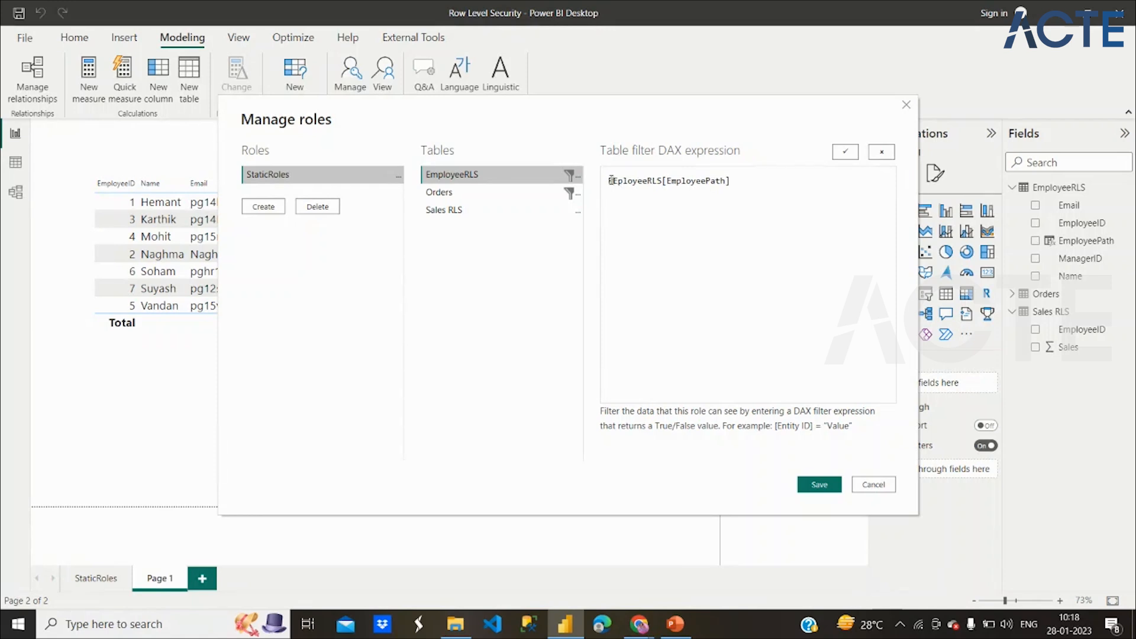
{"action": "type", "text": "athcontains"}
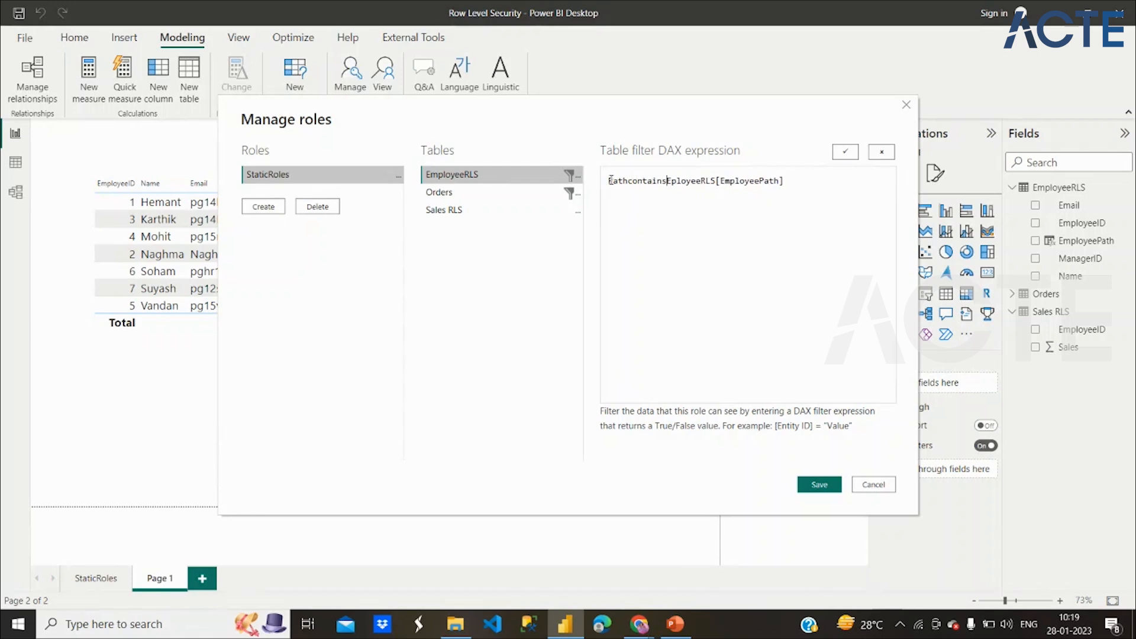
{"action": "type", "text": "("}
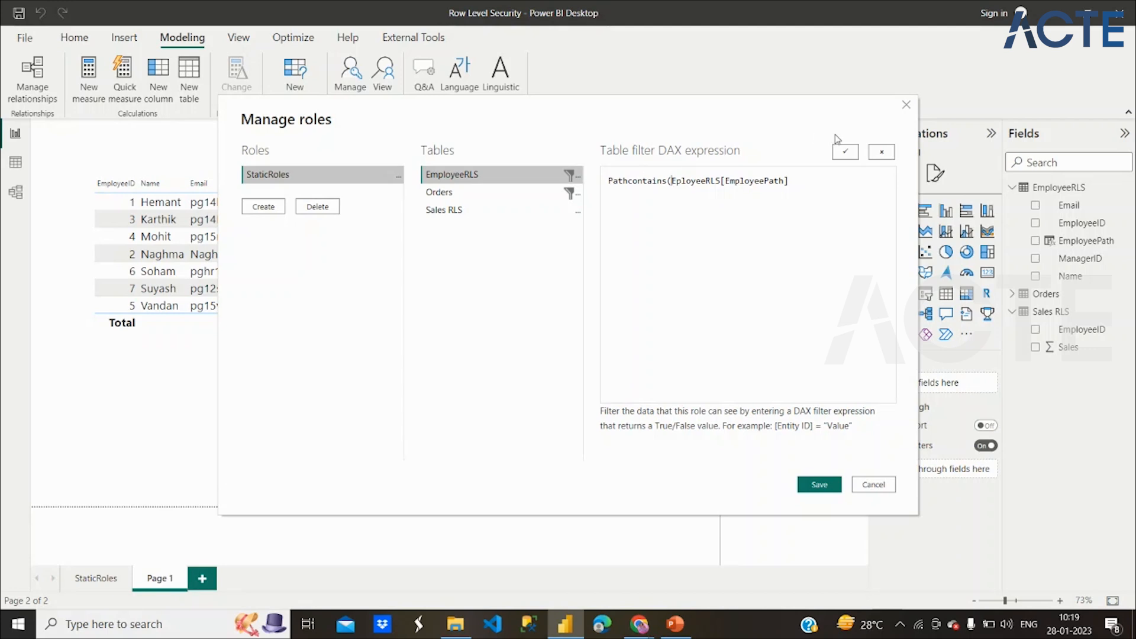
{"action": "key", "text": "Right"}
{"action": "type", "text": "m"}
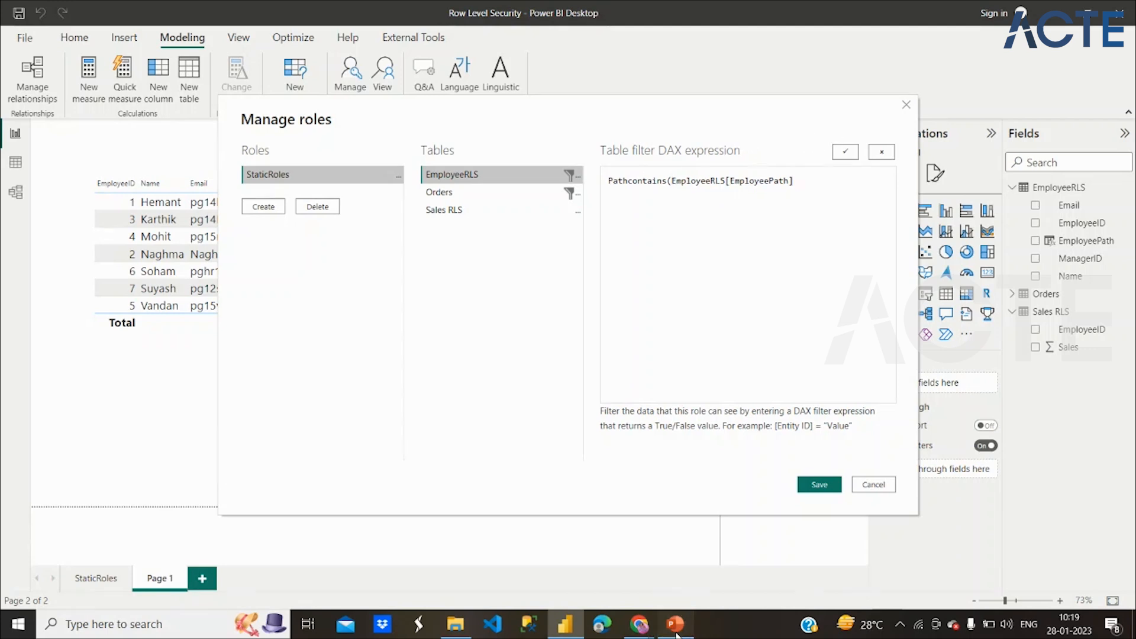
{"action": "left_click", "coordinate": [675, 625]}
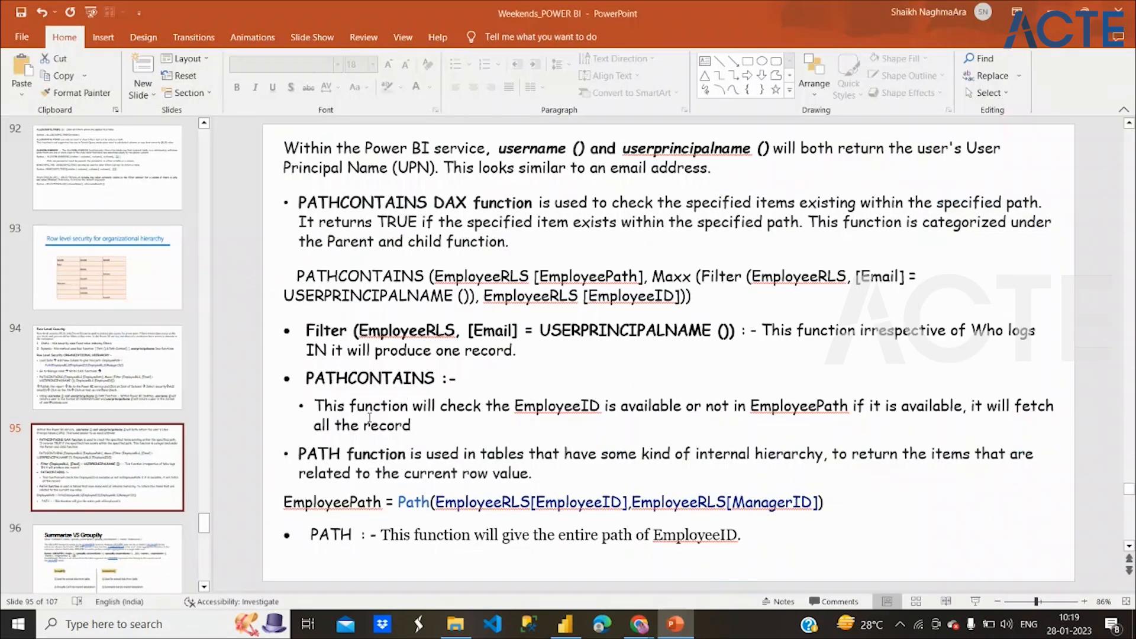
Highlight the EmployeeID-checking sentence, the EmployeePath mention and the PATHCONTAINS explanation bullet.
{"action": "left_click_drag", "start_coordinate": [313, 408], "coordinate": [603, 409]}
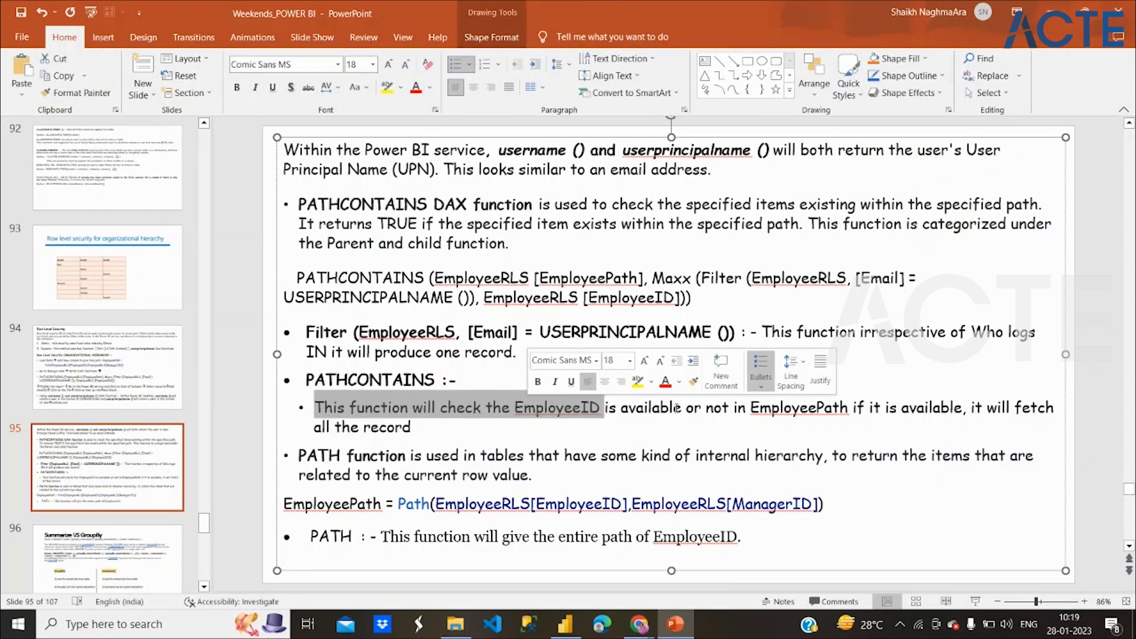
{"action": "left_click_drag", "start_coordinate": [771, 411], "coordinate": [798, 411]}
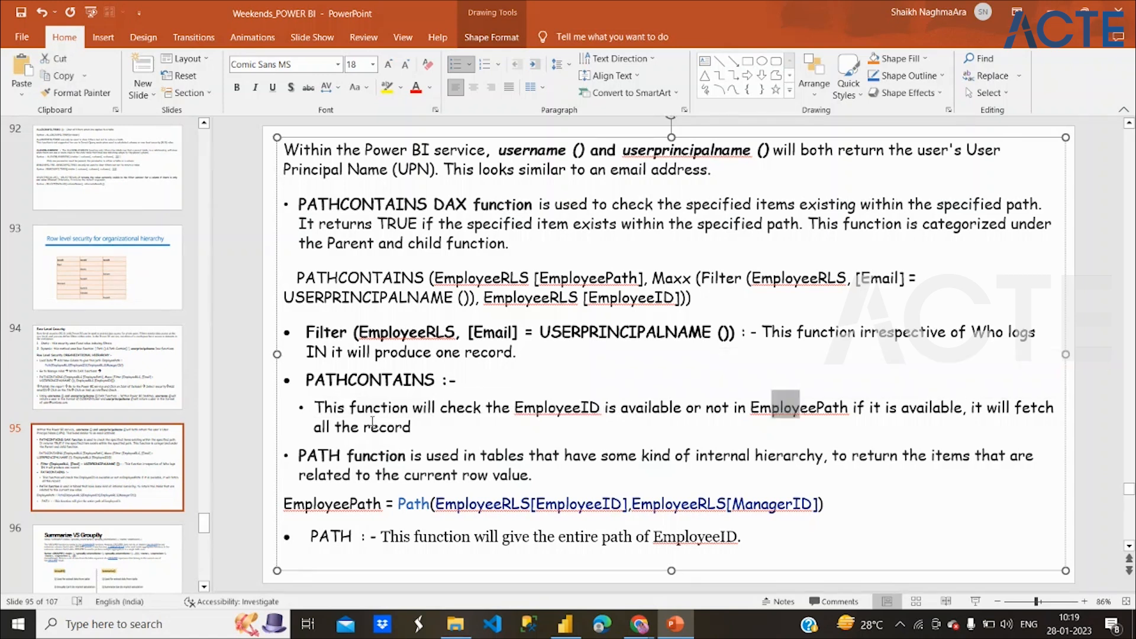
{"action": "left_click", "coordinate": [413, 427]}
{"action": "triple_click", "coordinate": [414, 428]}
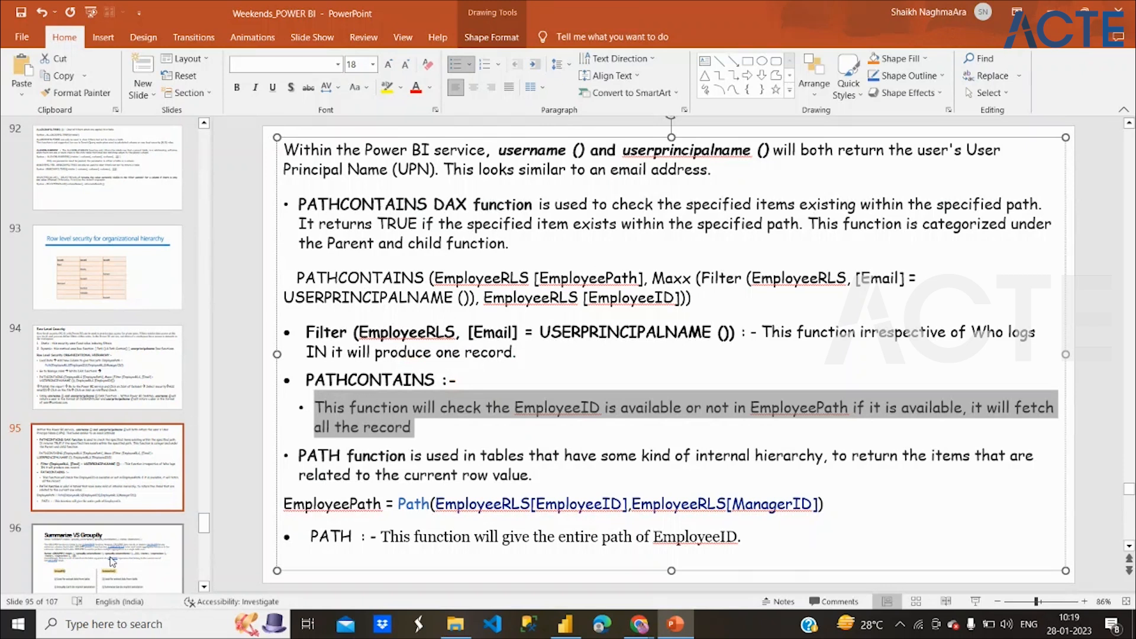
On slide 94, highlight the Path formula, then the PATHCONTAINS, Maxx and Filter parts.
{"action": "left_click", "coordinate": [103, 373]}
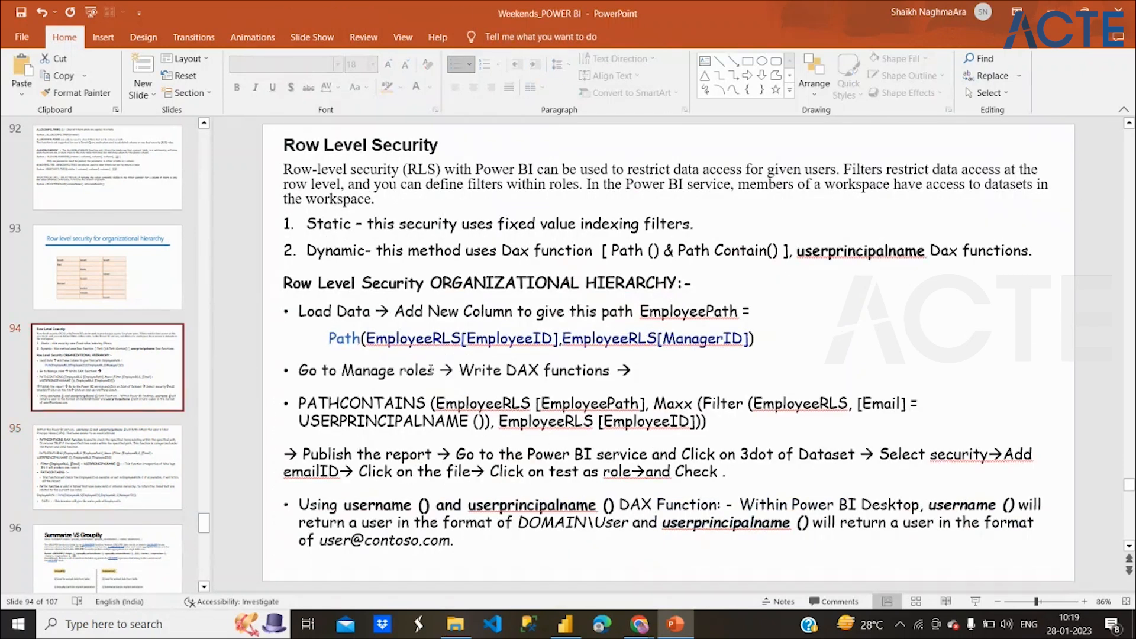
{"action": "left_click", "coordinate": [330, 340]}
{"action": "left_click_drag", "start_coordinate": [418, 342], "coordinate": [742, 342]}
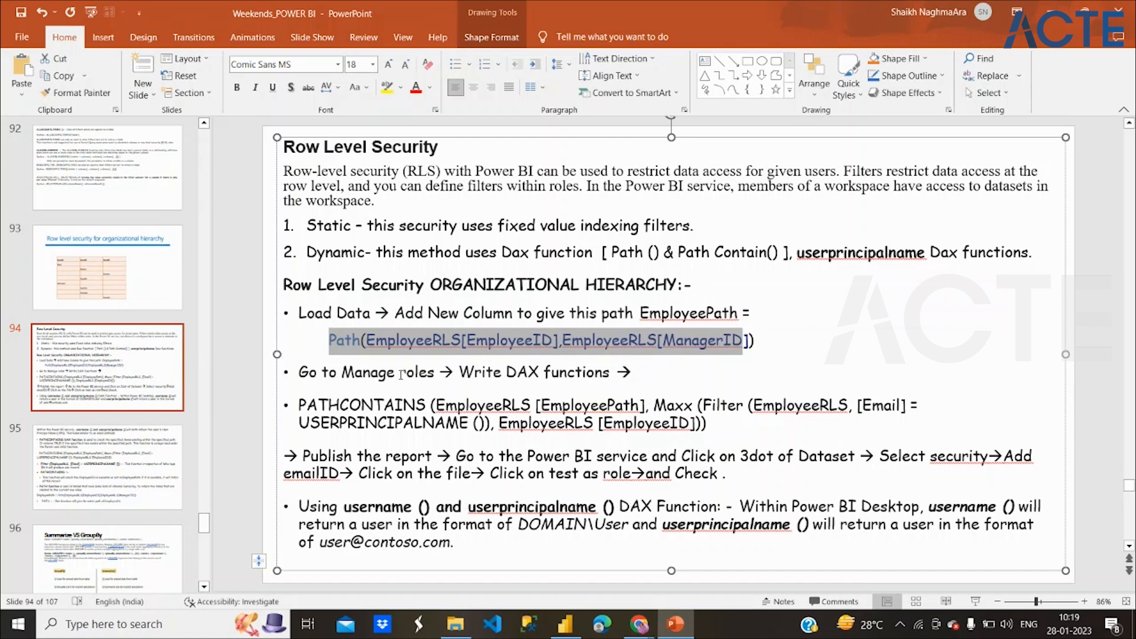
{"action": "left_click_drag", "start_coordinate": [290, 411], "coordinate": [645, 412]}
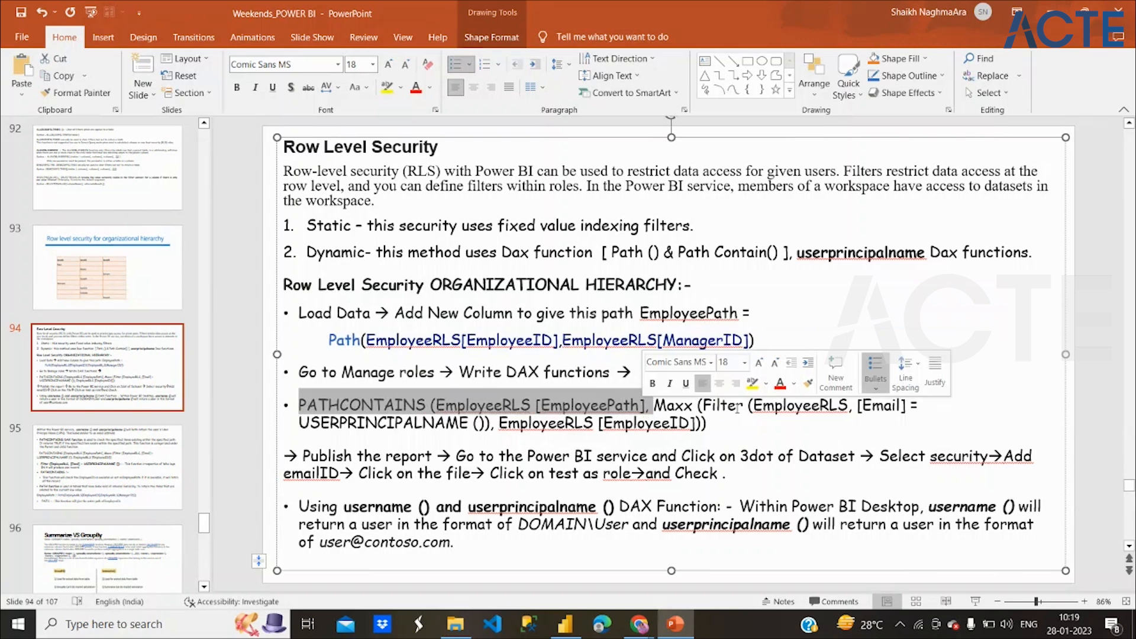
{"action": "left_click", "coordinate": [685, 407]}
{"action": "double_click", "coordinate": [686, 407]}
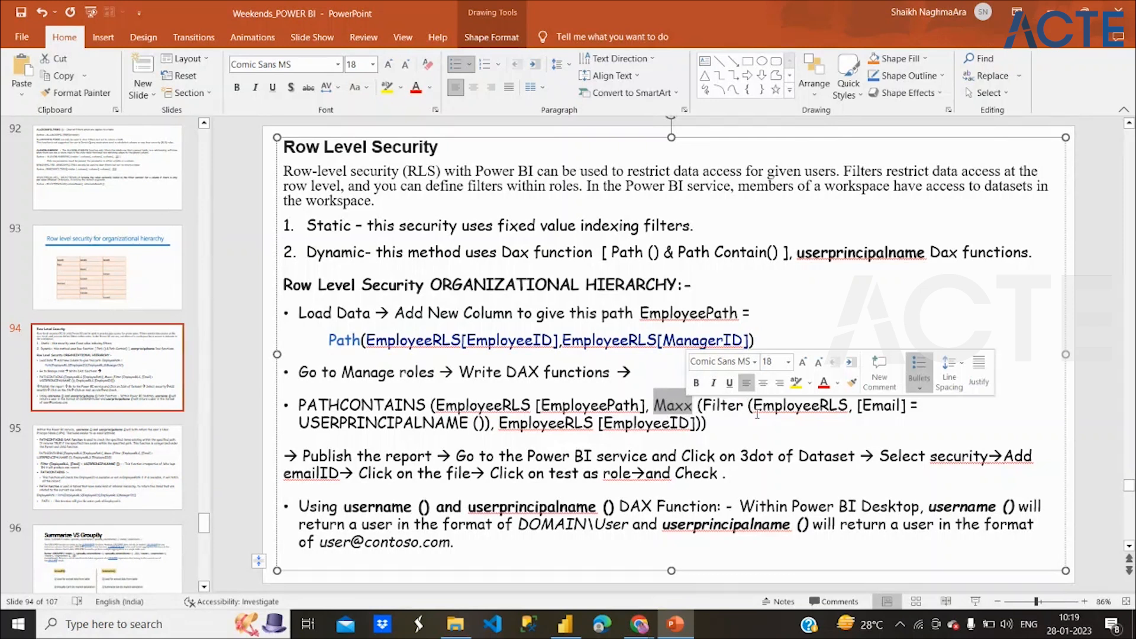
{"action": "left_click_drag", "start_coordinate": [744, 406], "coordinate": [706, 410]}
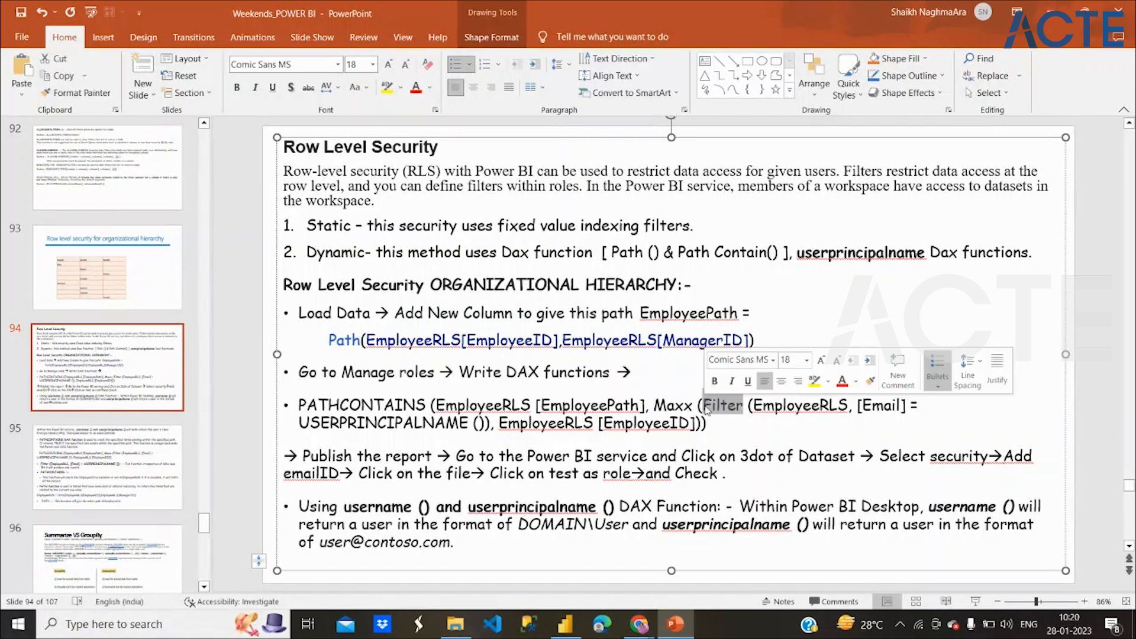
{"action": "double_click", "coordinate": [877, 407]}
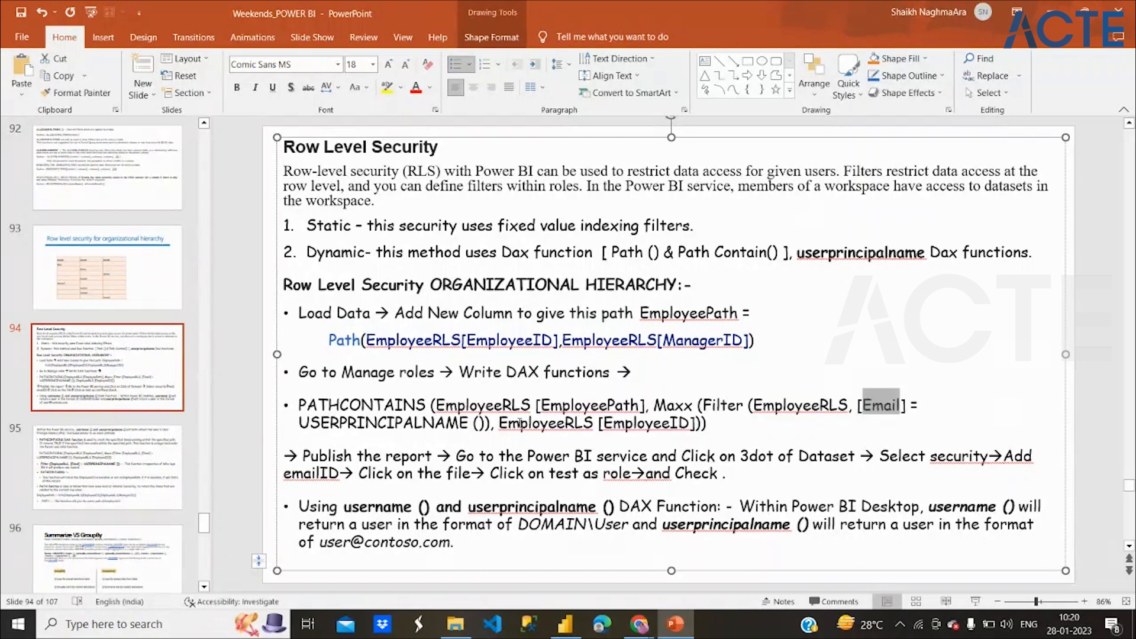
{"action": "left_click_drag", "start_coordinate": [498, 424], "coordinate": [333, 423]}
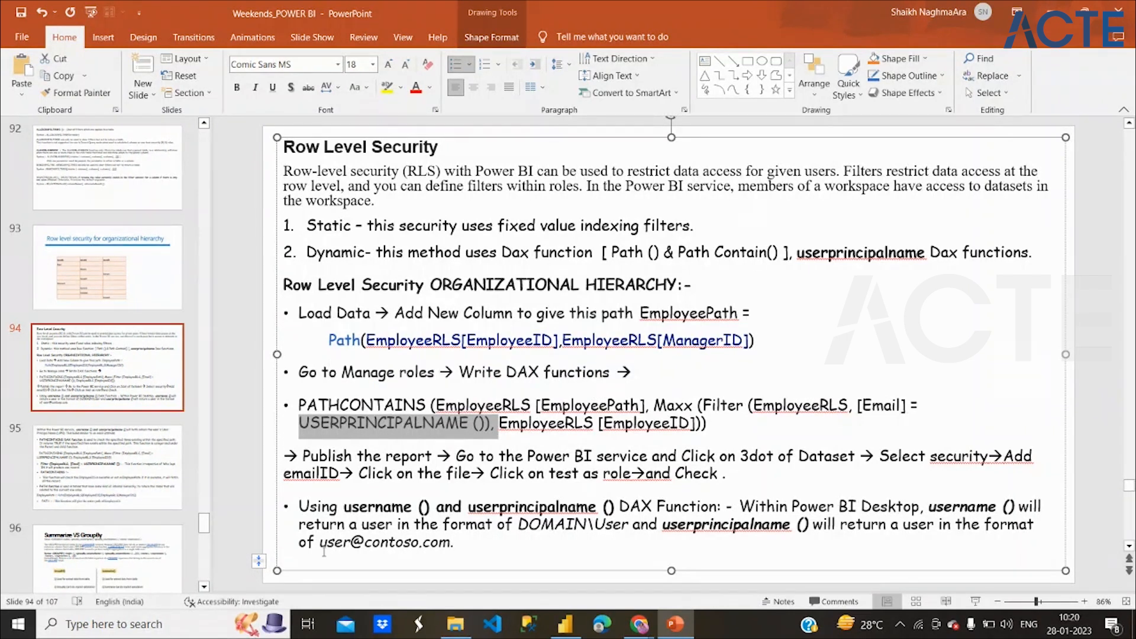
{"action": "left_click_drag", "start_coordinate": [518, 524], "coordinate": [631, 525]}
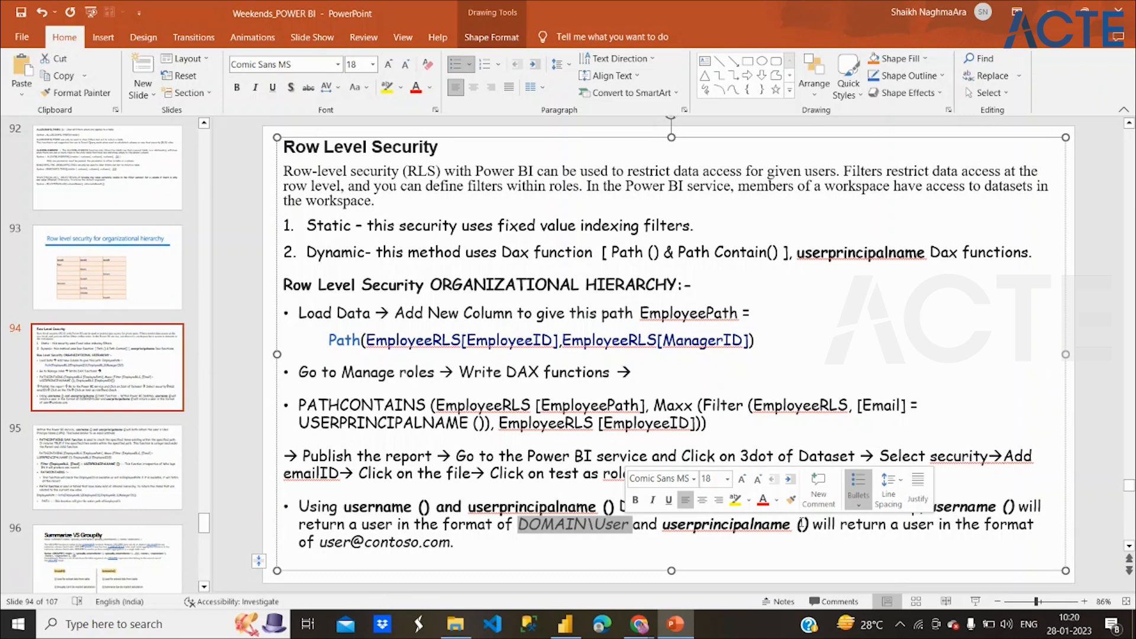
{"action": "left_click_drag", "start_coordinate": [319, 542], "coordinate": [466, 537]}
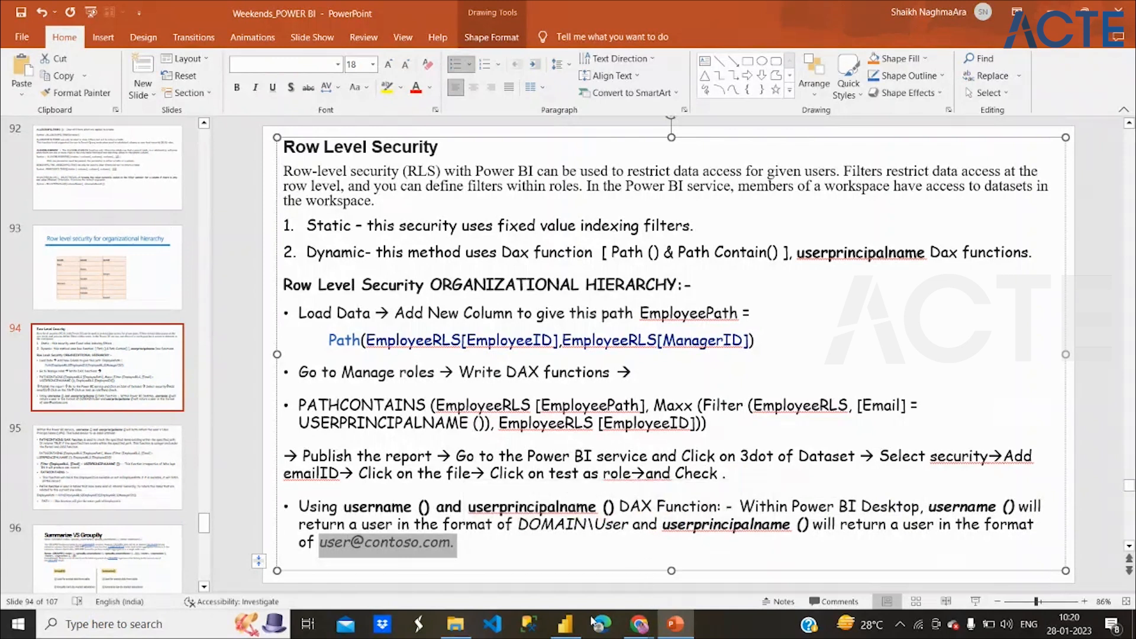
Append Maxx(Filter(EmployeeRLS,[Email]=USERPRINCIPALNAME()),EmployeeRLS[EmployeeID])) as the Pathcontains second argument.
{"action": "left_click", "coordinate": [571, 624]}
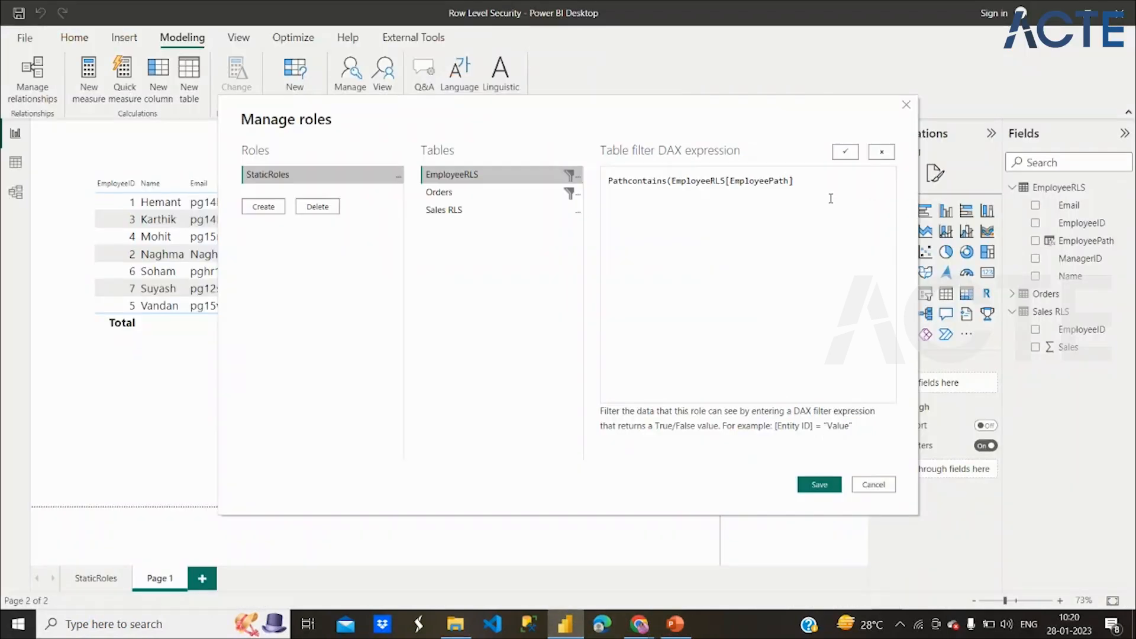
{"action": "type", "text": "Maxx(Filter"}
{"action": "type", "text": "(EmployeeRLS,[Email]=US"}
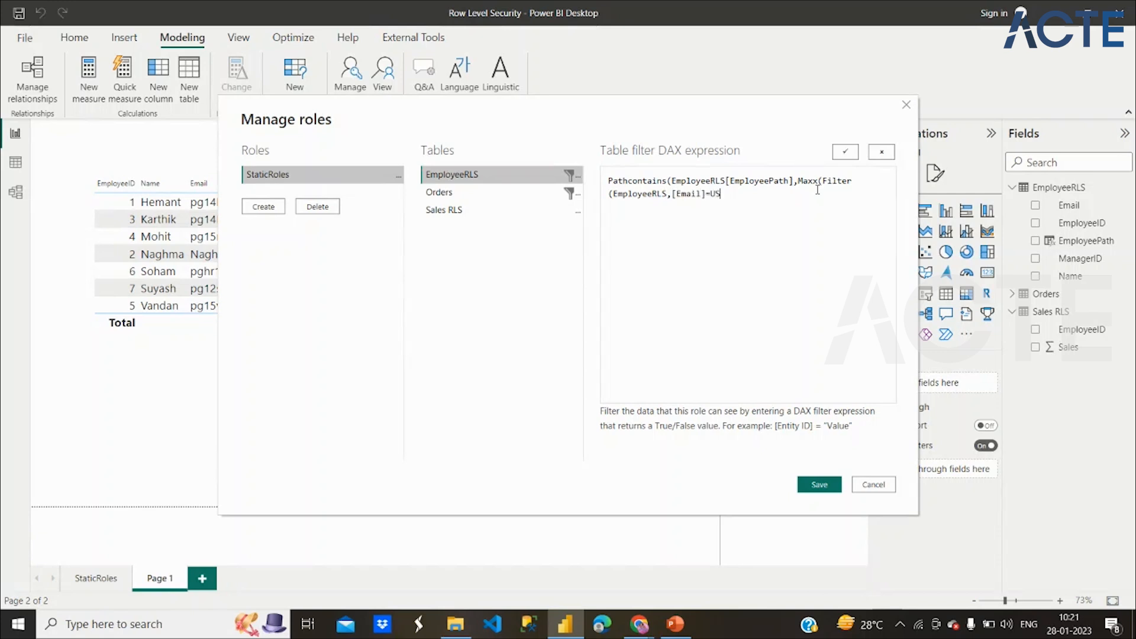
{"action": "type", "text": "ERPRINCIPALNAME())"}
{"action": "double_click", "coordinate": [793, 194]}
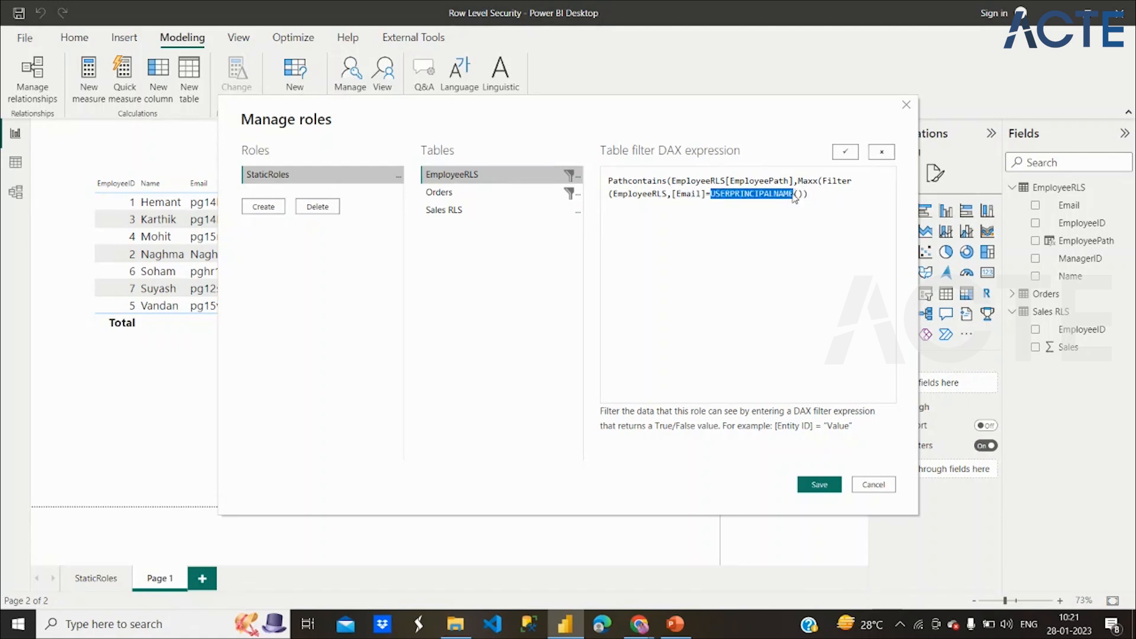
{"action": "left_click", "coordinate": [838, 201]}
{"action": "type", "text": ","}
{"action": "type", "text": "Employe"}
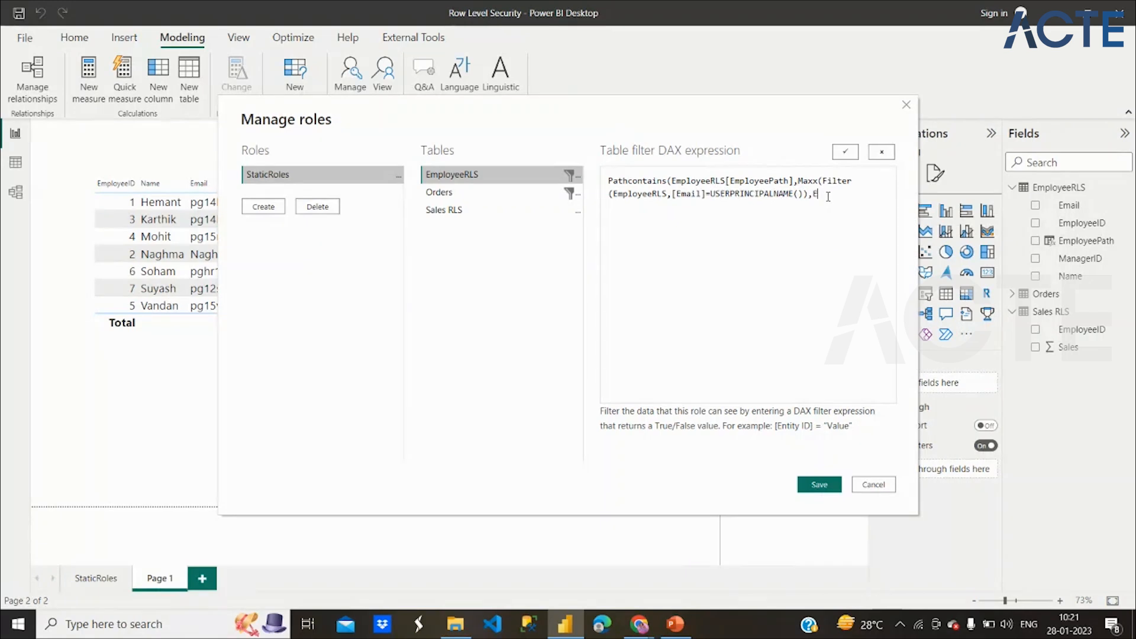
{"action": "type", "text": "eRLS[EmployeeID))"}
On slide 95, mark the Filter(EmployeeRLS part and the [Email] = USERPRINCIPALNAME condition.
{"action": "left_click", "coordinate": [663, 632]}
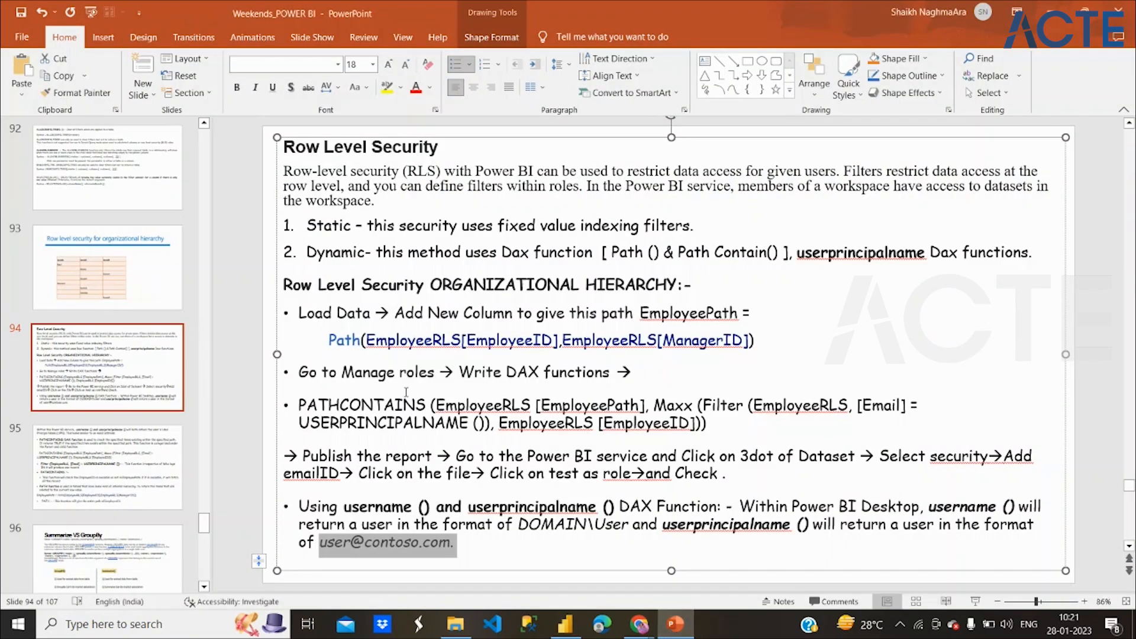
{"action": "left_click", "coordinate": [118, 443]}
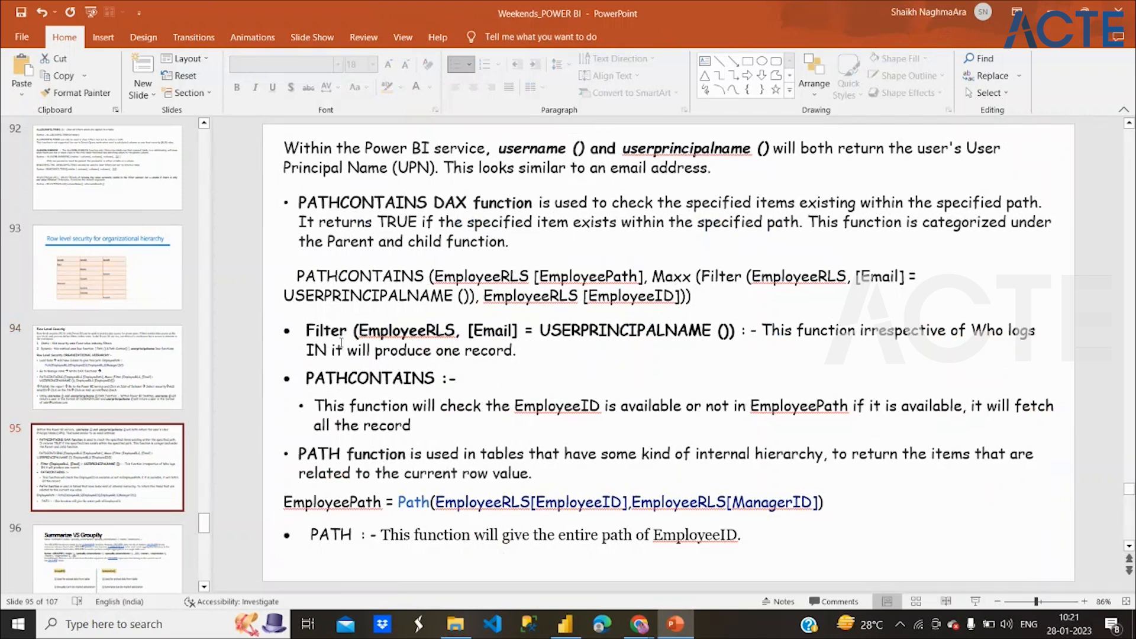
{"action": "left_click_drag", "start_coordinate": [306, 332], "coordinate": [717, 331]}
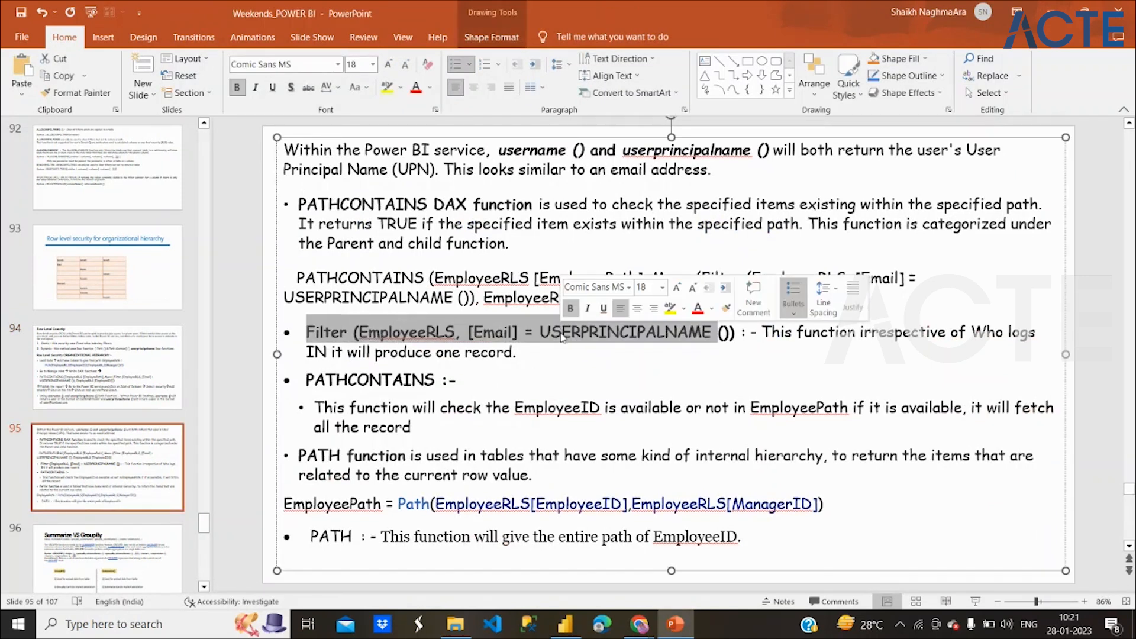
{"action": "double_click", "coordinate": [444, 335]}
{"action": "left_click_drag", "start_coordinate": [467, 333], "coordinate": [723, 333]}
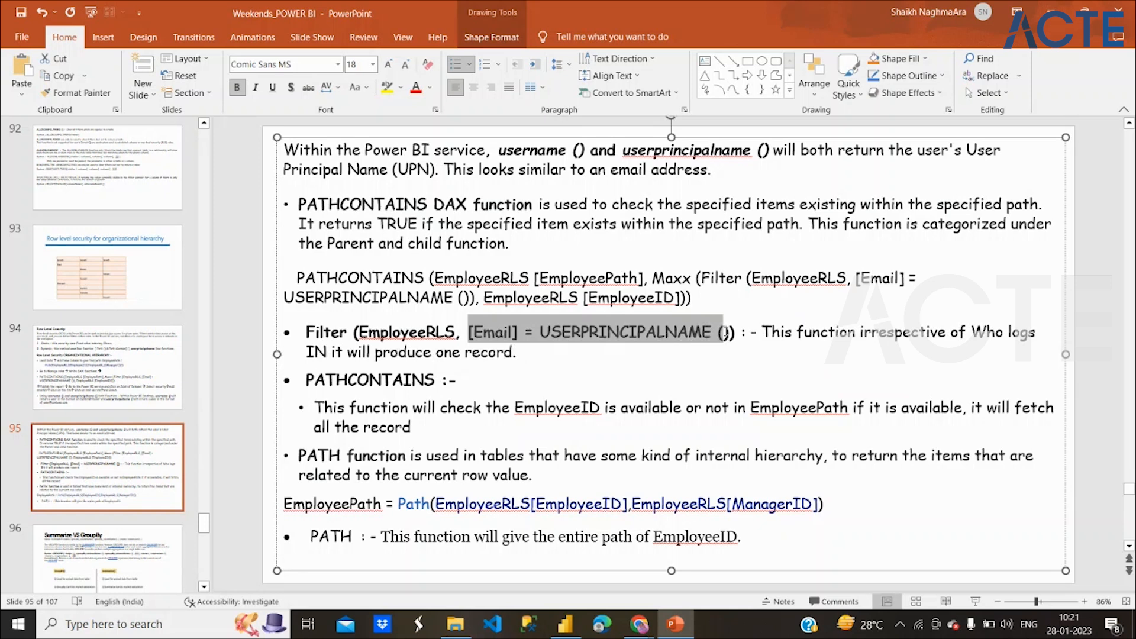
Pick out the word Filter, the Email condition, and USERPRINCIPALNAME on the Filter line.
{"action": "left_click", "coordinate": [324, 333]}
{"action": "double_click", "coordinate": [324, 334]}
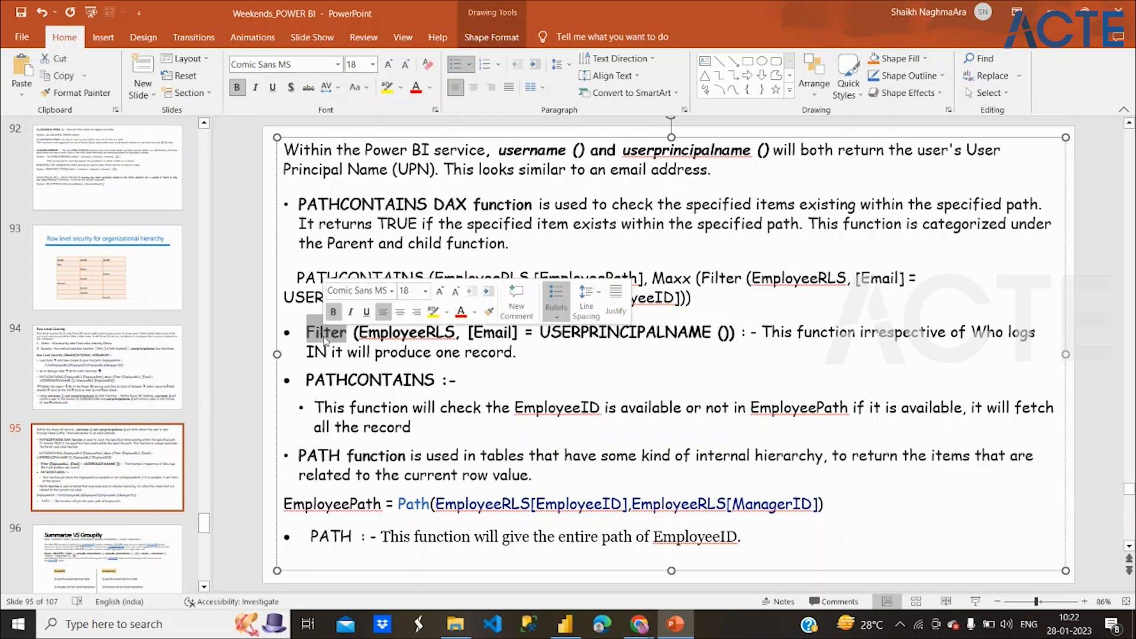
{"action": "left_click", "coordinate": [379, 334]}
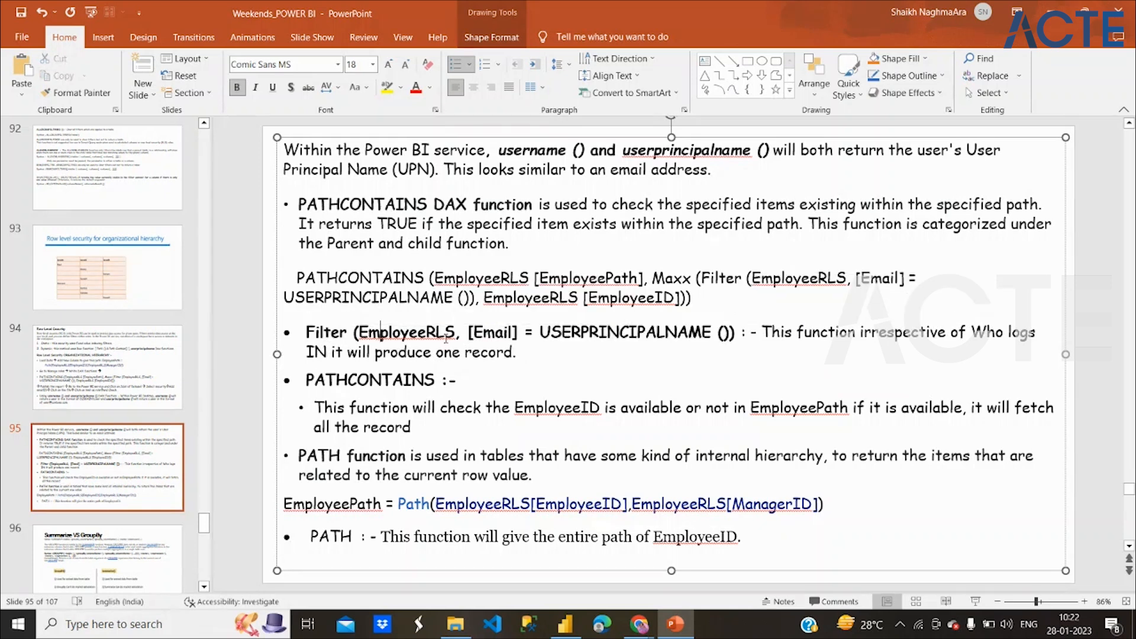
{"action": "left_click_drag", "start_coordinate": [468, 333], "coordinate": [642, 341]}
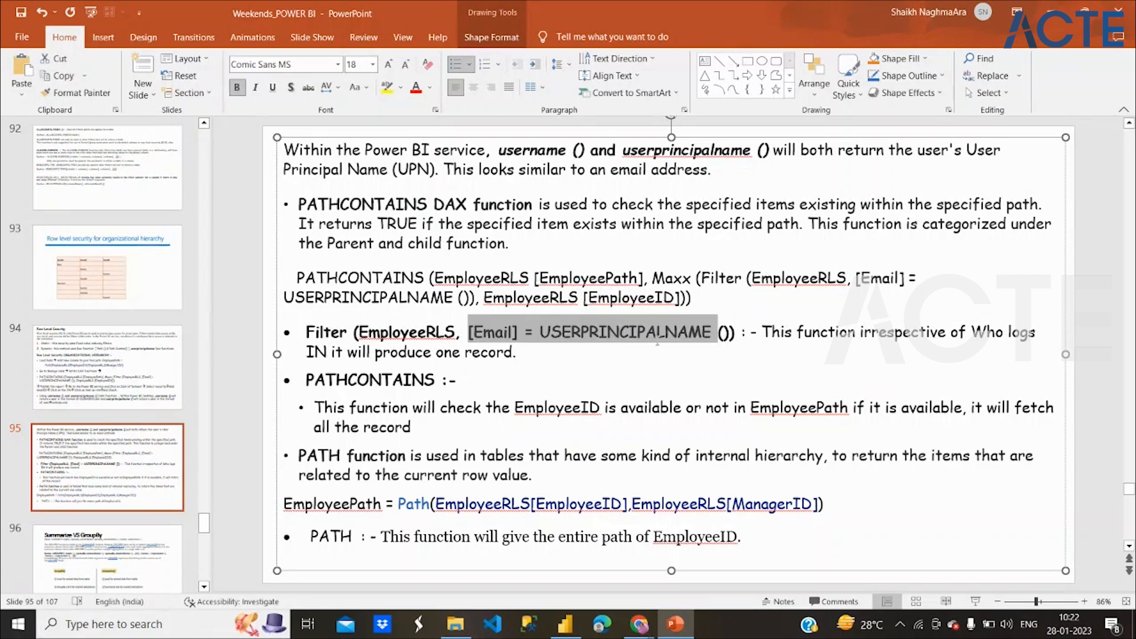
{"action": "left_click", "coordinate": [839, 337]}
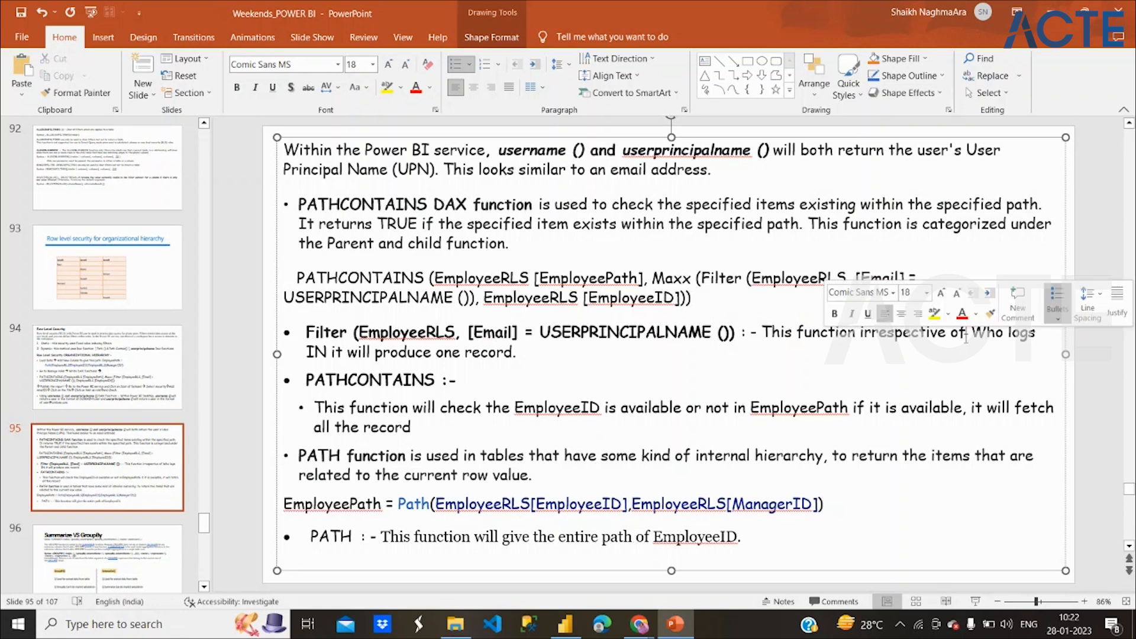
{"action": "left_click", "coordinate": [941, 408]}
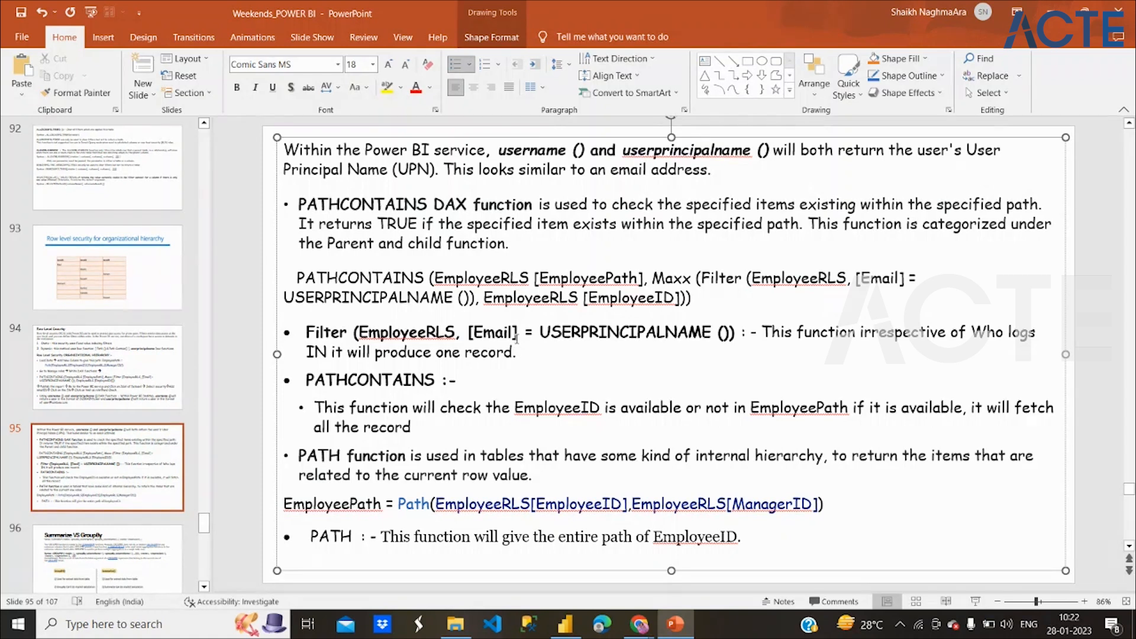
{"action": "left_click", "coordinate": [549, 329]}
{"action": "left_click_drag", "start_coordinate": [549, 329], "coordinate": [688, 332]}
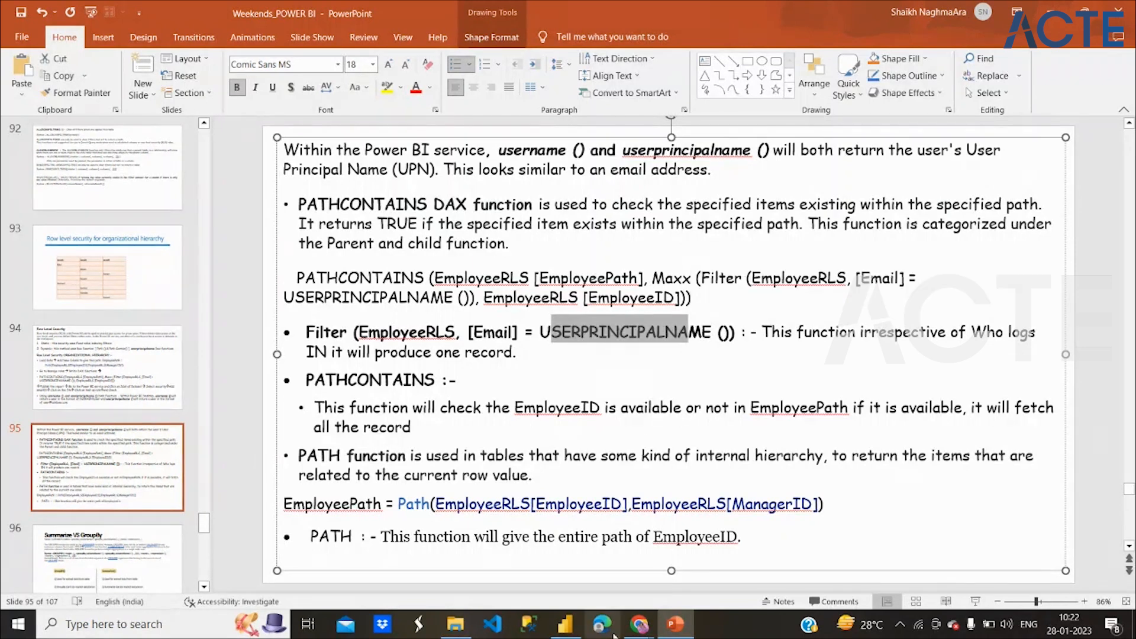
After the StaticRoles save reports an error, remove the hierarchy filter expression from StaticRoles.
{"action": "left_click", "coordinate": [565, 626]}
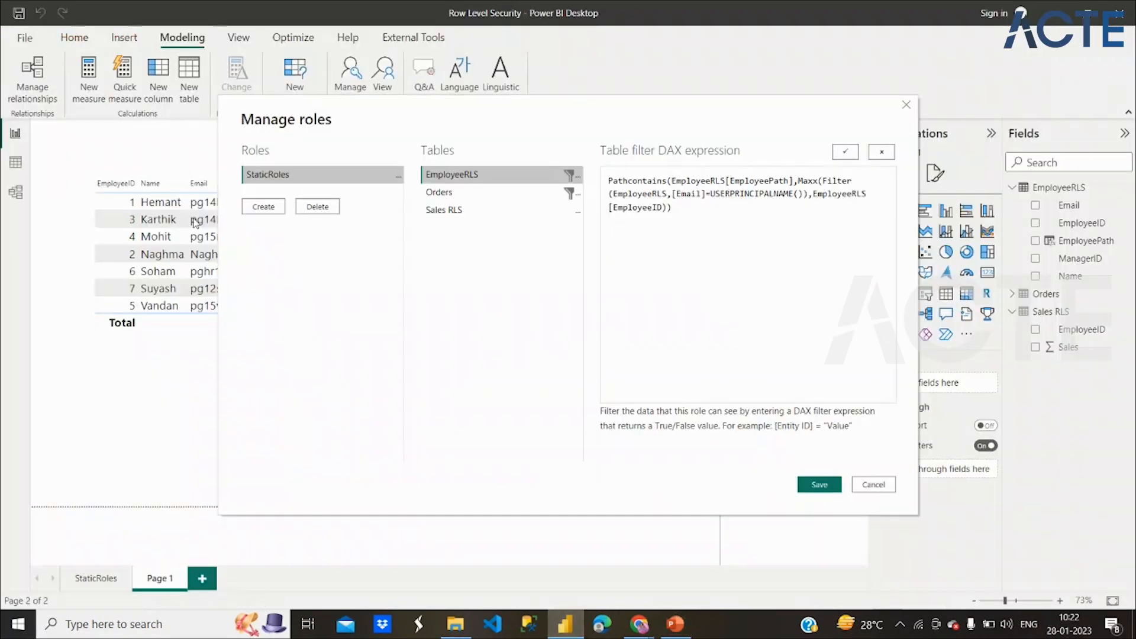
{"action": "left_click", "coordinate": [820, 487]}
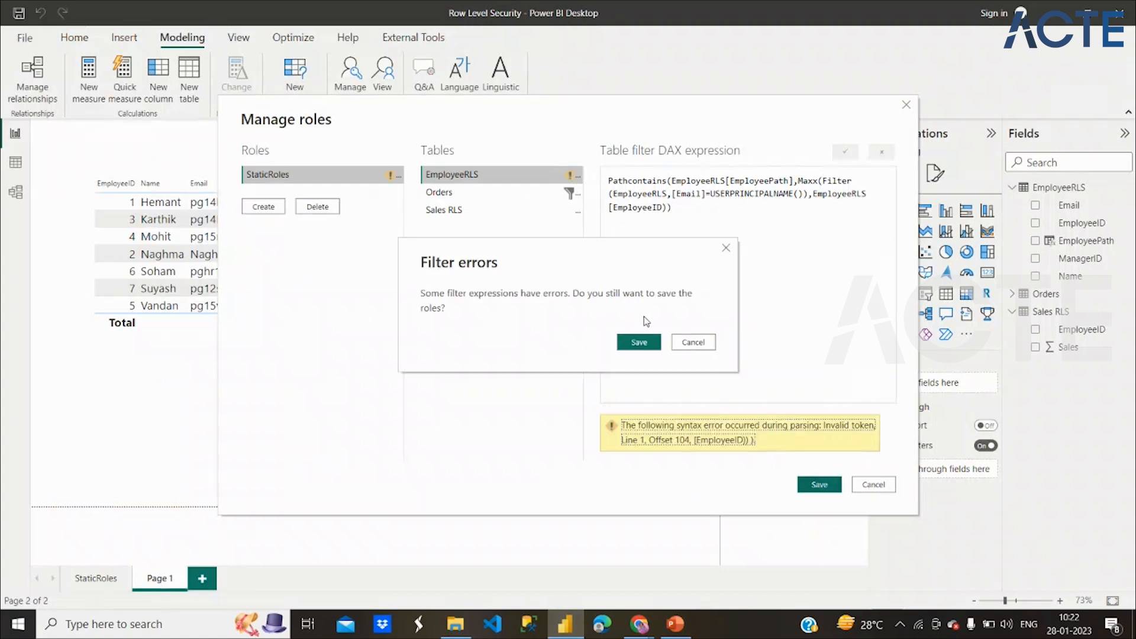
{"action": "left_click", "coordinate": [683, 341]}
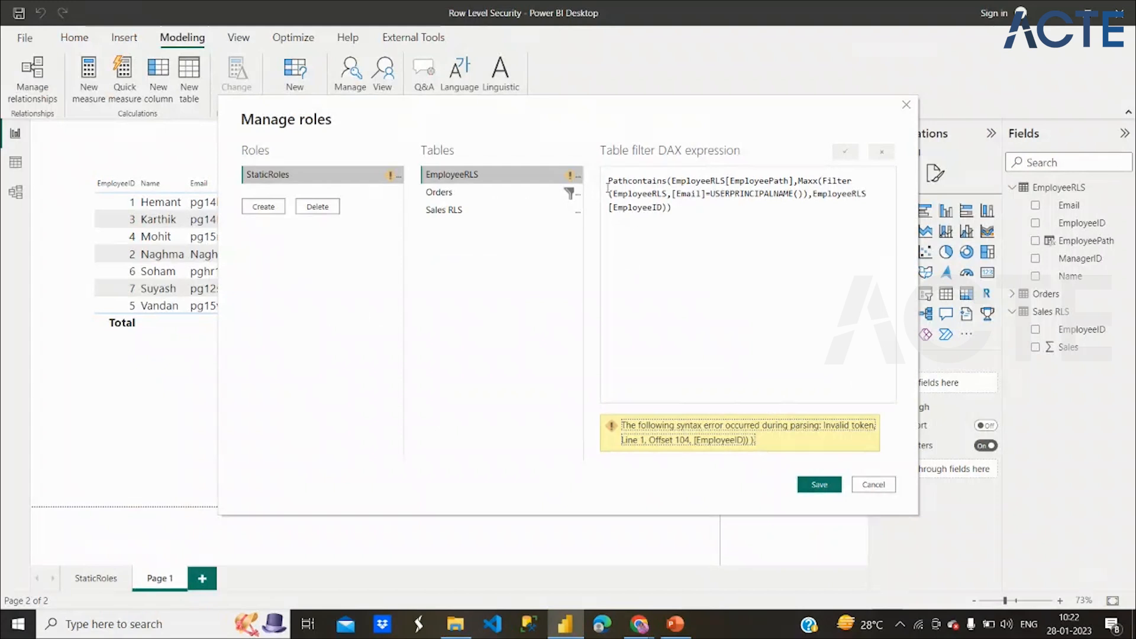
{"action": "left_click_drag", "start_coordinate": [606, 180], "coordinate": [715, 237]}
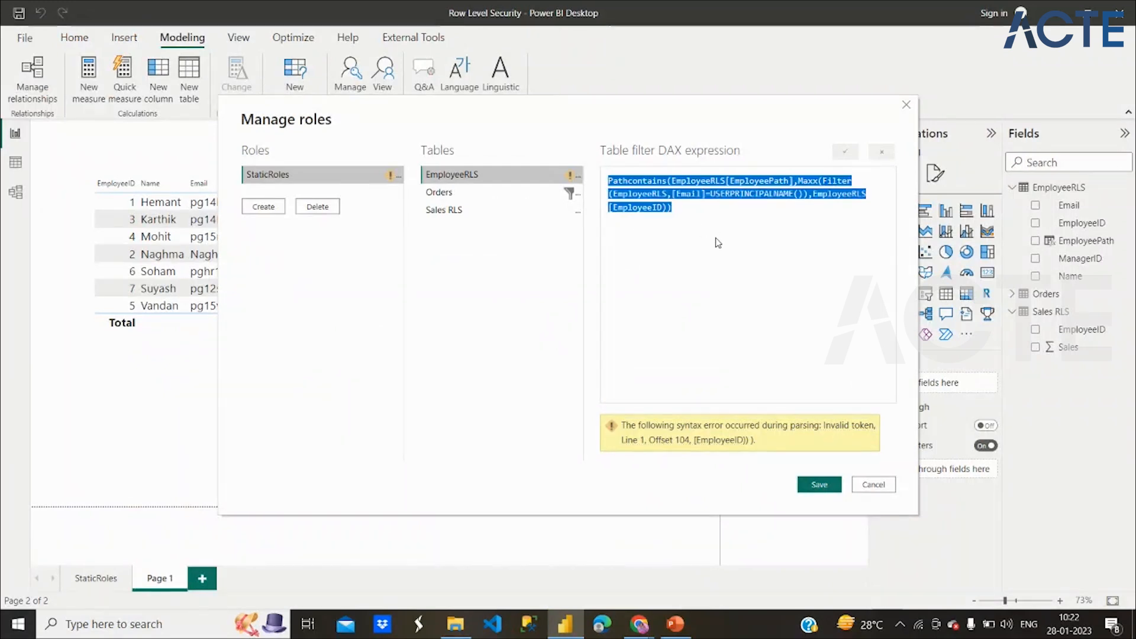
{"action": "key", "text": "Delete"}
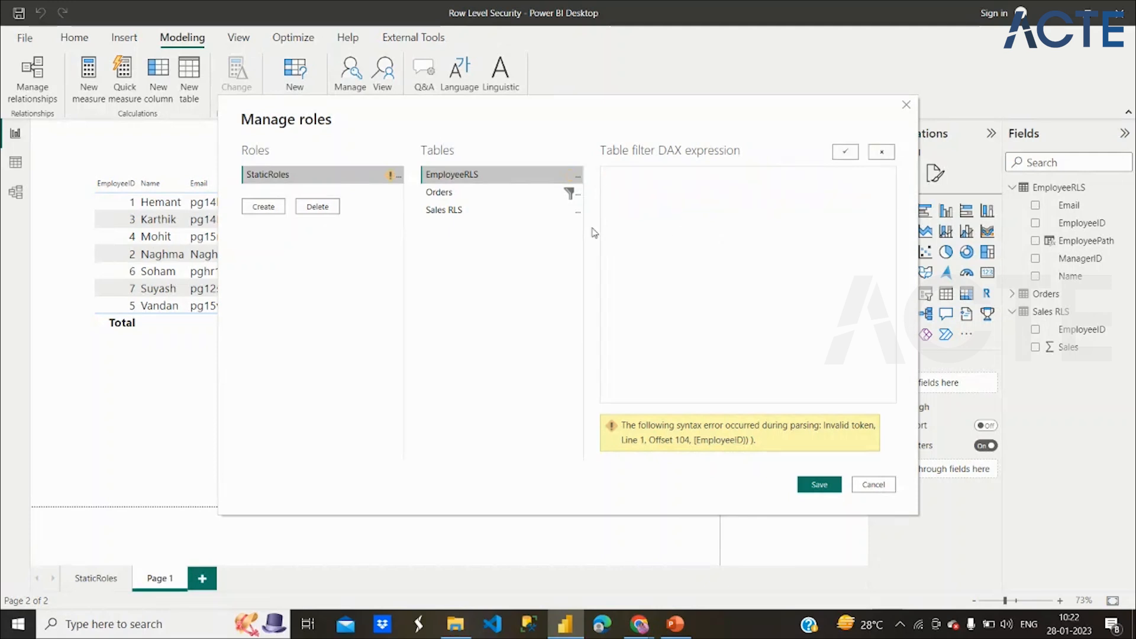
Create a DynamicRoles role, paste the expression as its EmployeeRLS filter, and save despite the error.
{"action": "left_click", "coordinate": [496, 194]}
{"action": "left_click", "coordinate": [263, 207]}
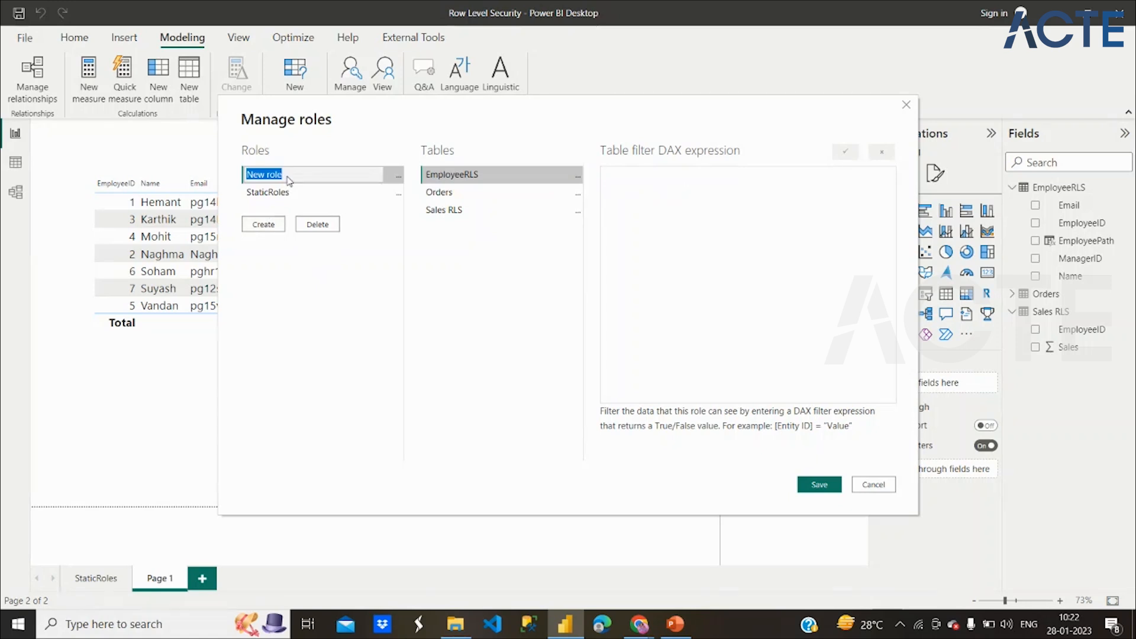
{"action": "type", "text": "DynamicRoles"}
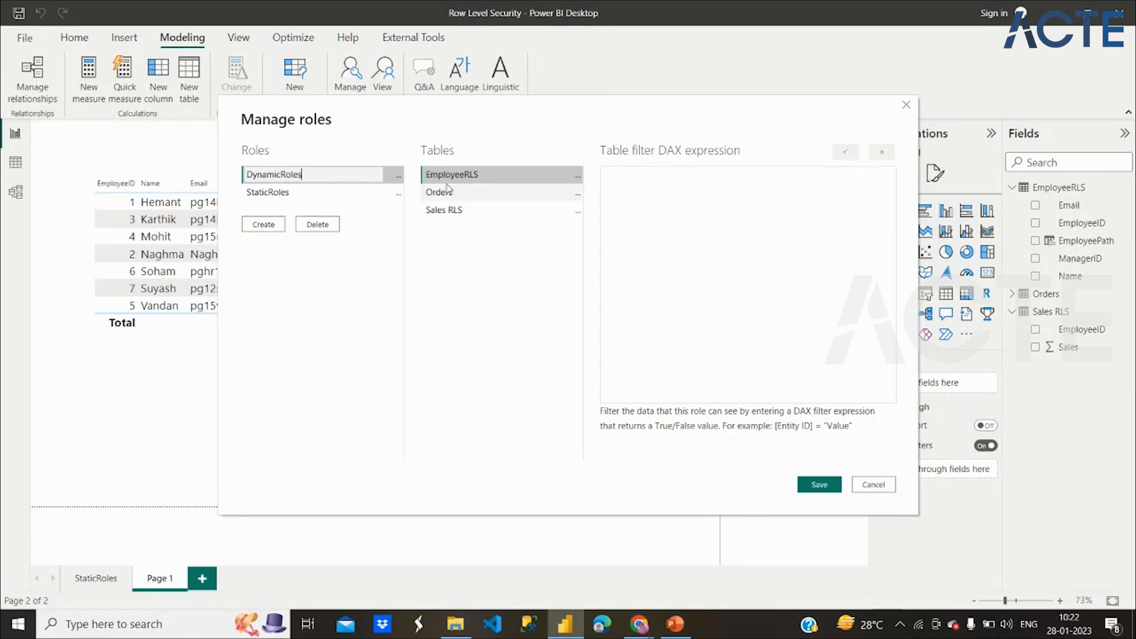
{"action": "left_click", "coordinate": [635, 183]}
{"action": "type", "text": "Pathcontains(EmployeeRLS[EmployeePath],Maxx(Filter(EmployeeRLS,[Email]=USERPRINCIPALNAME()),EmployeeRLS[EmployeeID]))"}
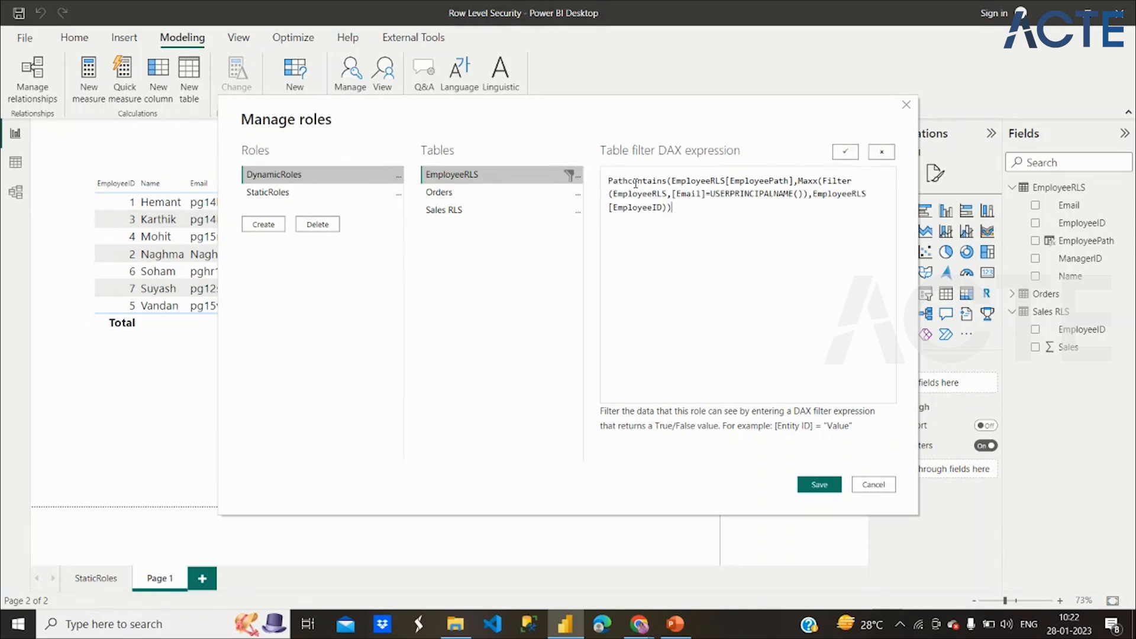
{"action": "left_click", "coordinate": [840, 484]}
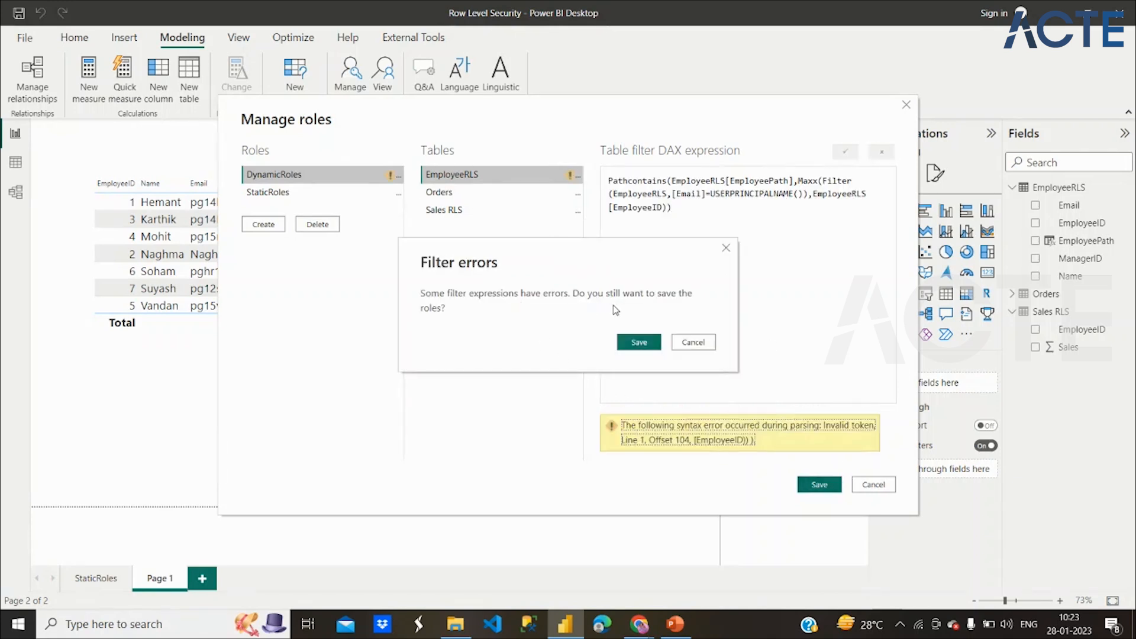
{"action": "left_click", "coordinate": [638, 340]}
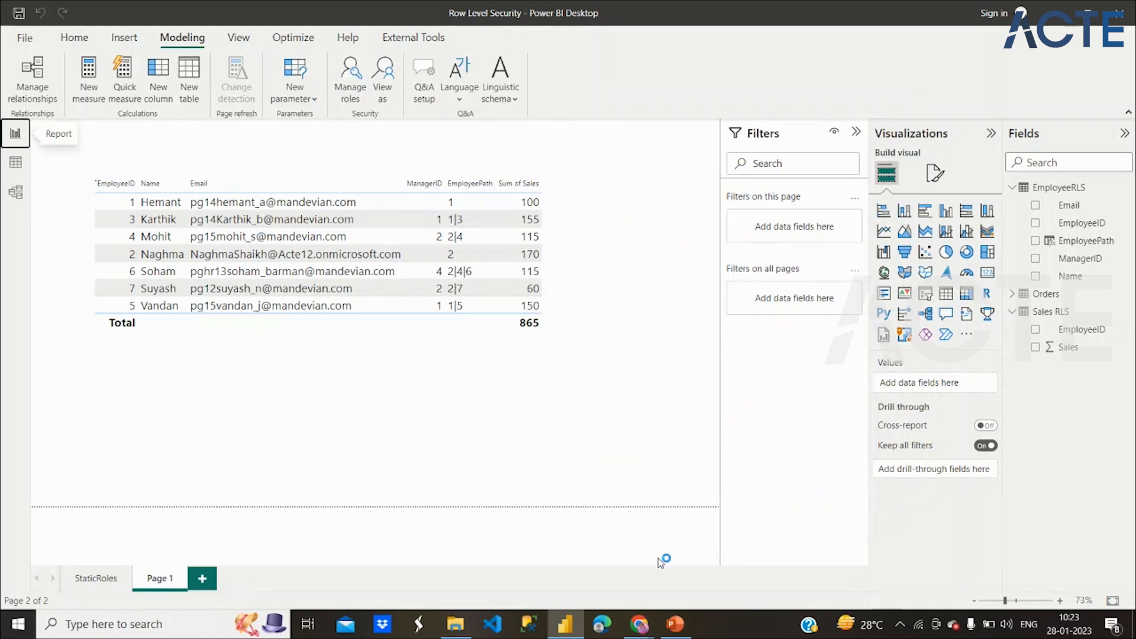
Switch to PowerPoint's slide 95 explaining PATHCONTAINS and USERPRINCIPALNAME.
{"action": "mouse_move", "coordinate": [676, 624]}
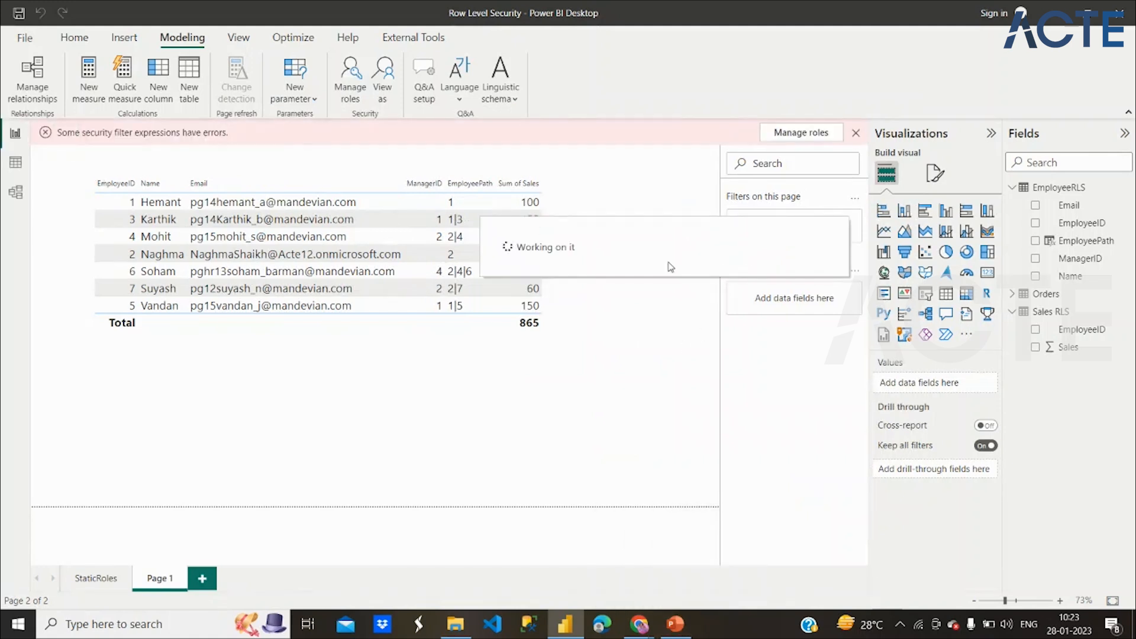
{"action": "left_click", "coordinate": [674, 624]}
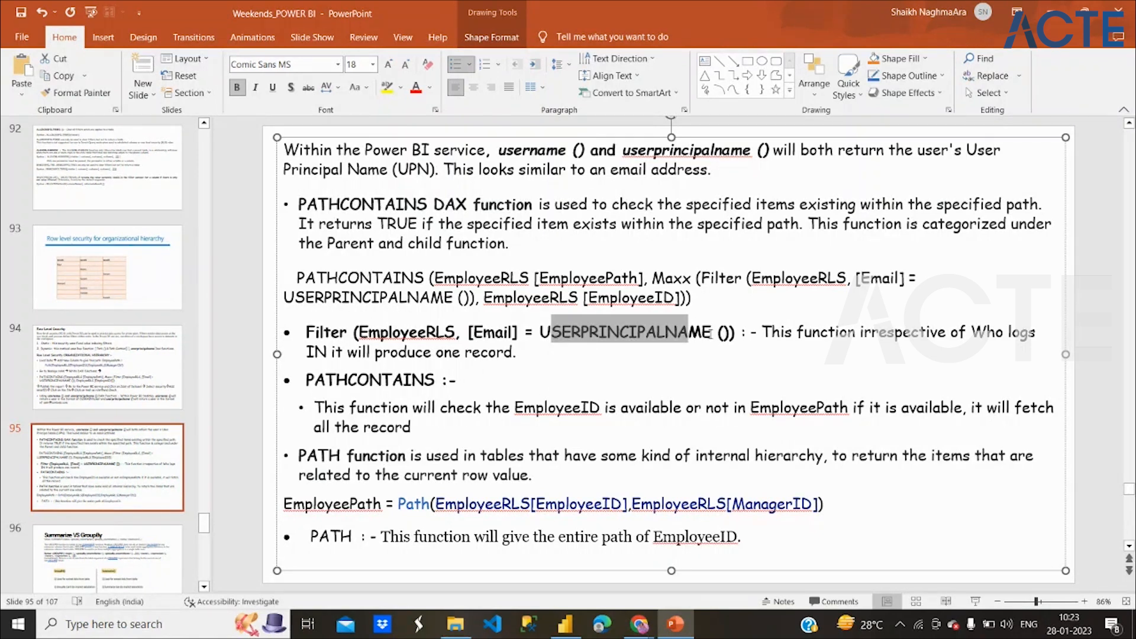
Highlight the FILTER part of slide 95's formula, then return to the Power BI report.
{"action": "left_click_drag", "start_coordinate": [704, 276], "coordinate": [688, 305]}
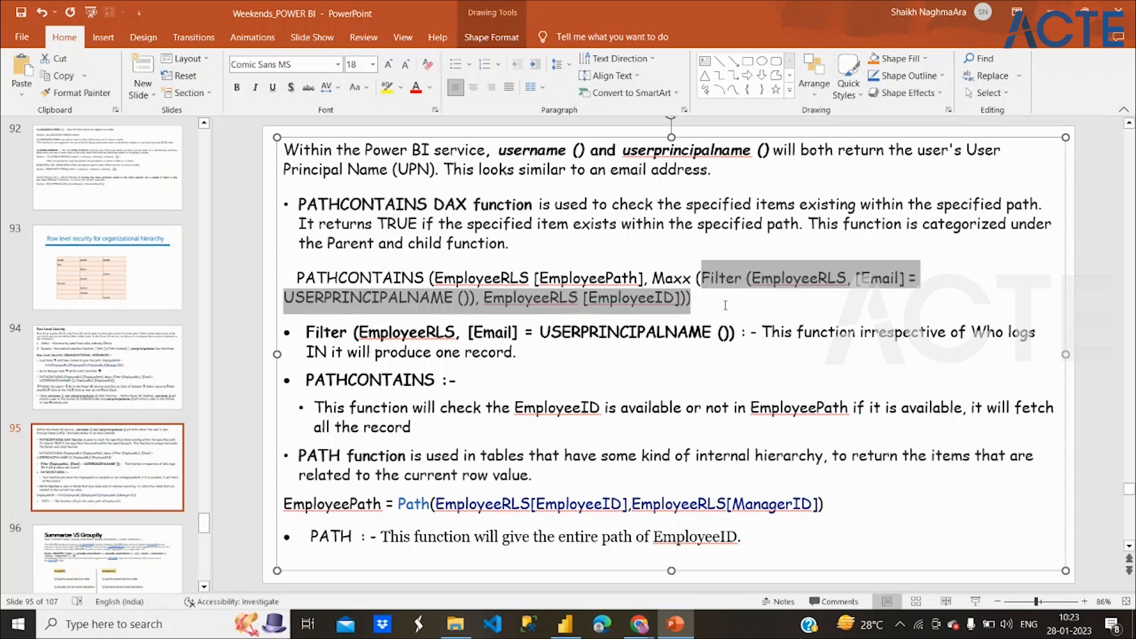
{"action": "left_click", "coordinate": [687, 304]}
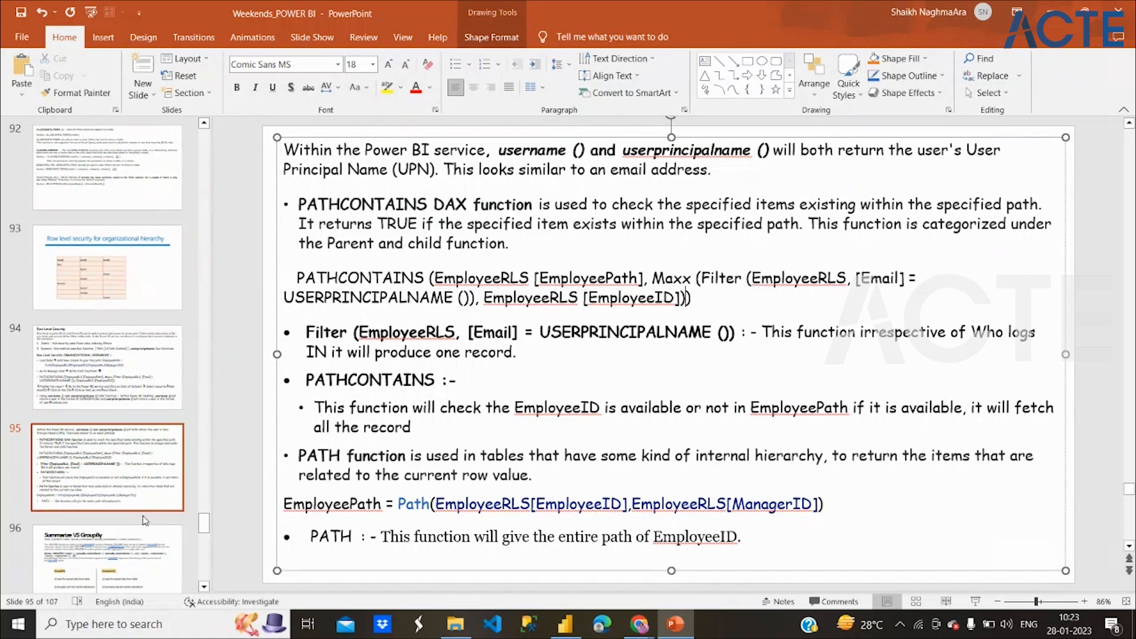
{"action": "left_click", "coordinate": [562, 625]}
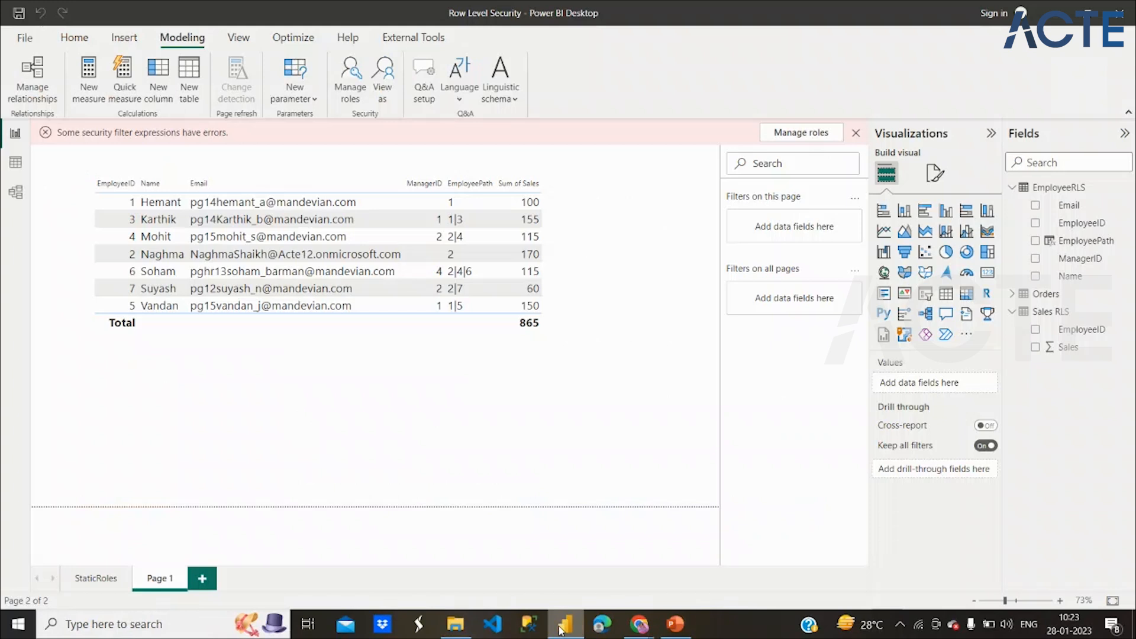
Open Manage roles and review the EmployeeRLS filter's EmployeePath, table and [Email] arguments.
{"action": "left_click", "coordinate": [353, 85]}
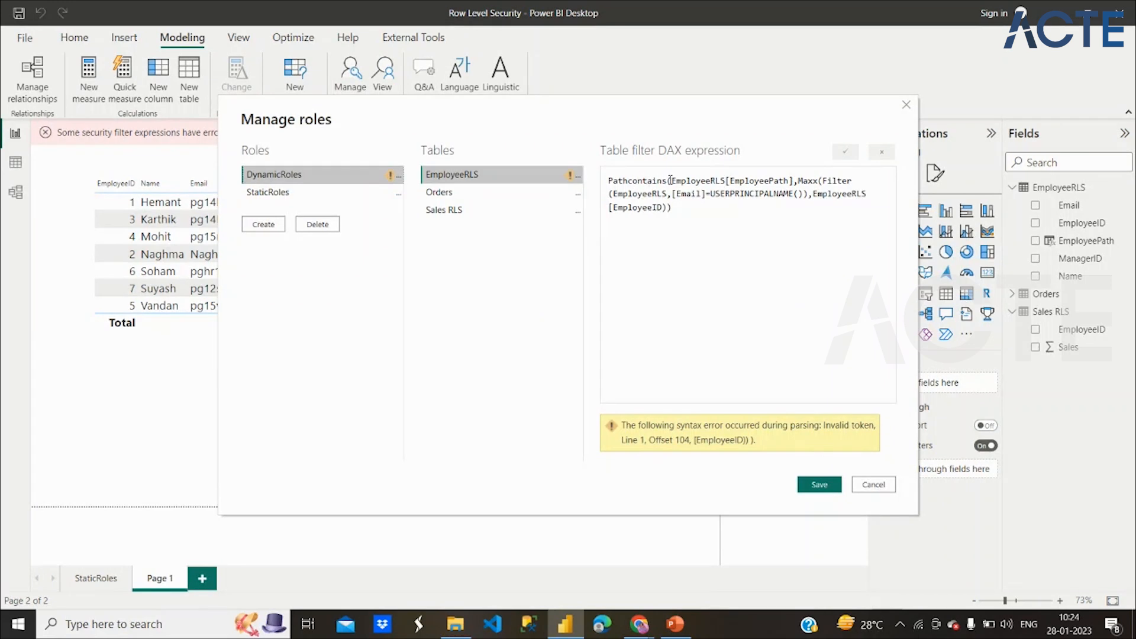
{"action": "left_click_drag", "start_coordinate": [667, 180], "coordinate": [746, 183]}
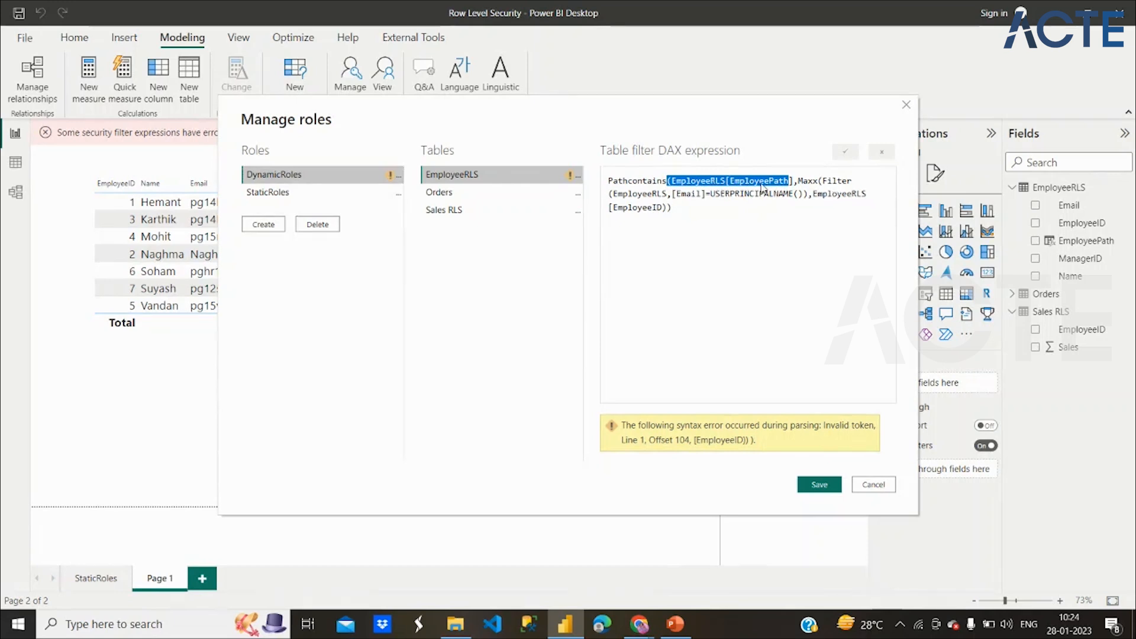
{"action": "left_click", "coordinate": [809, 196]}
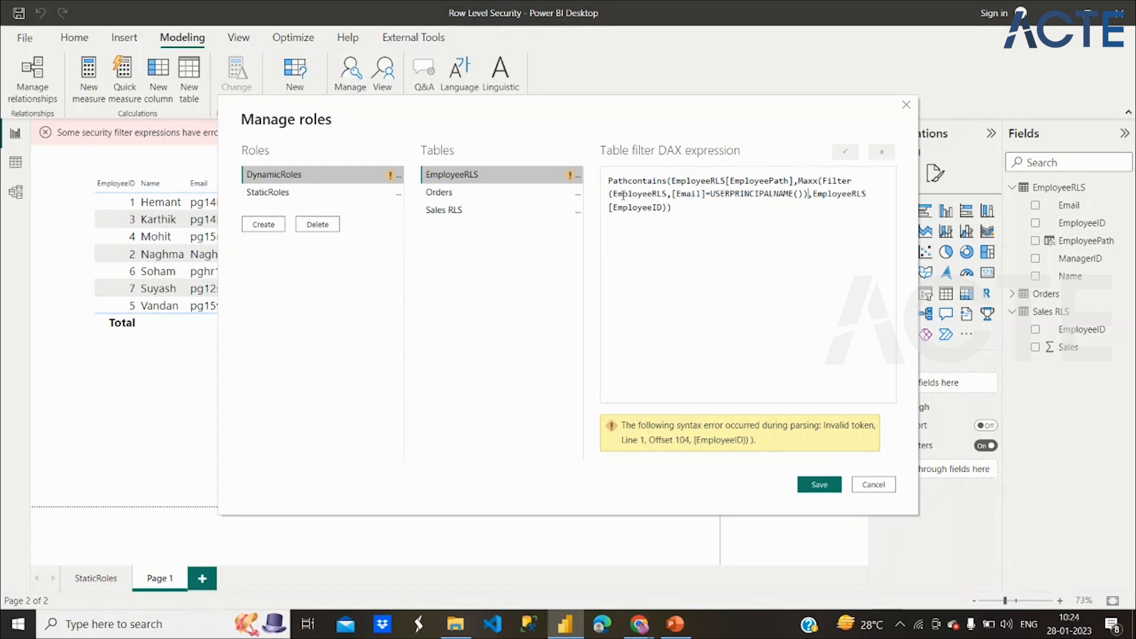
{"action": "left_click_drag", "start_coordinate": [614, 192], "coordinate": [648, 192]}
{"action": "left_click_drag", "start_coordinate": [678, 193], "coordinate": [683, 194]}
Add the missing ']' after [EmployeeID in the DynamicRoles filter and save the role.
{"action": "left_click", "coordinate": [664, 207]}
{"action": "type", "text": "]"}
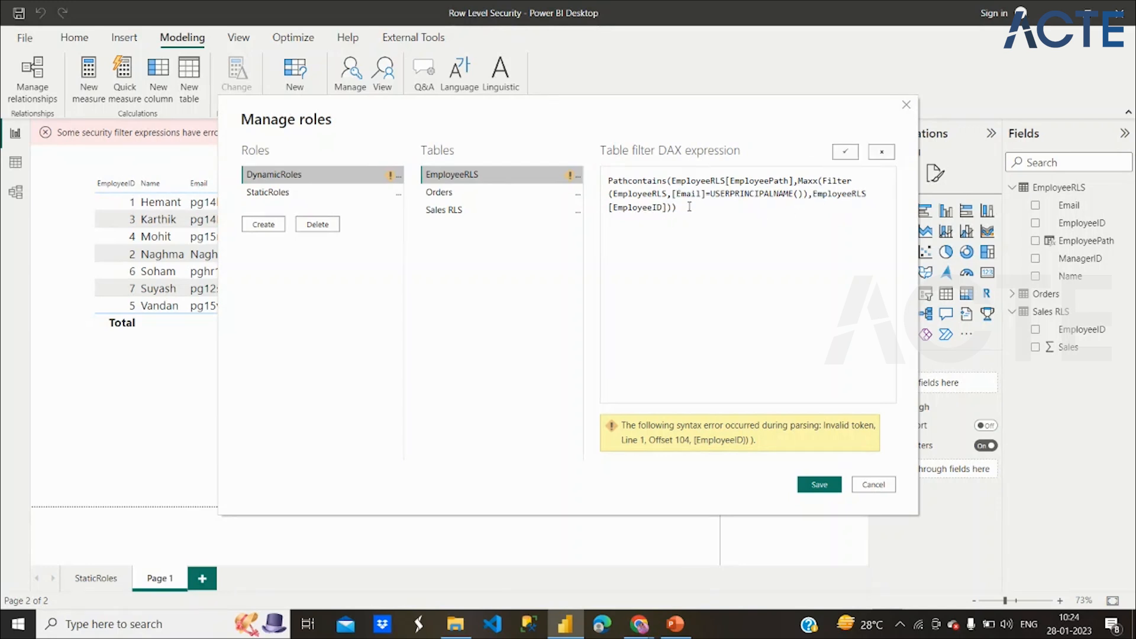
{"action": "left_click", "coordinate": [819, 484]}
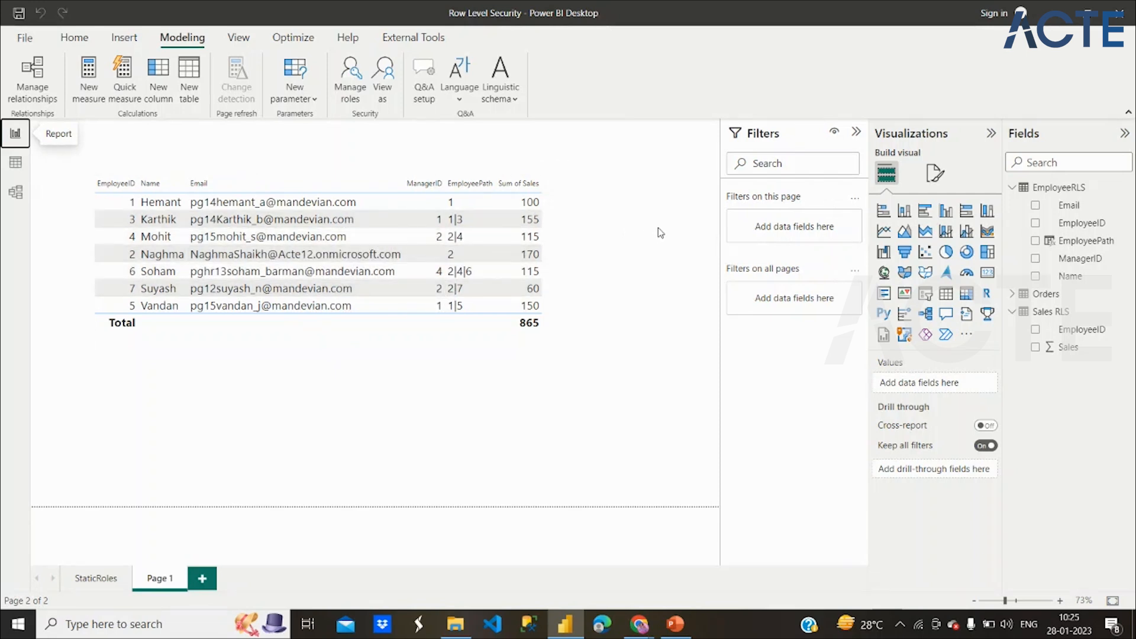
On slide 94, highlight the PATHCONTAINS formula, publish and service steps, 'security' and 'emailID', then return to Power BI.
{"action": "left_click", "coordinate": [675, 623]}
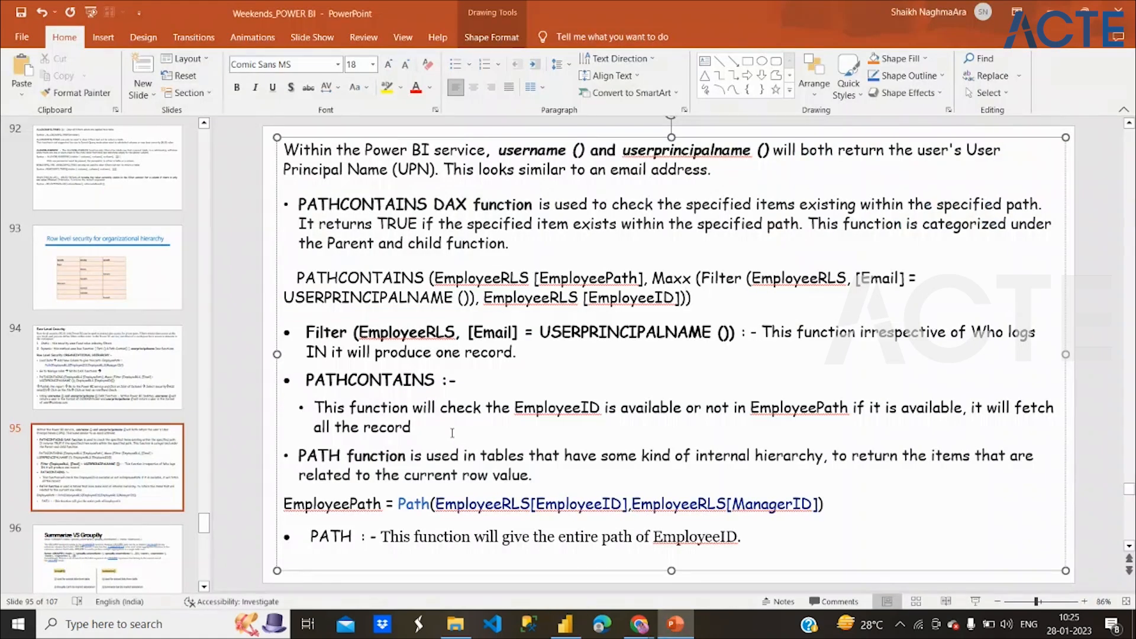
{"action": "left_click", "coordinate": [165, 361]}
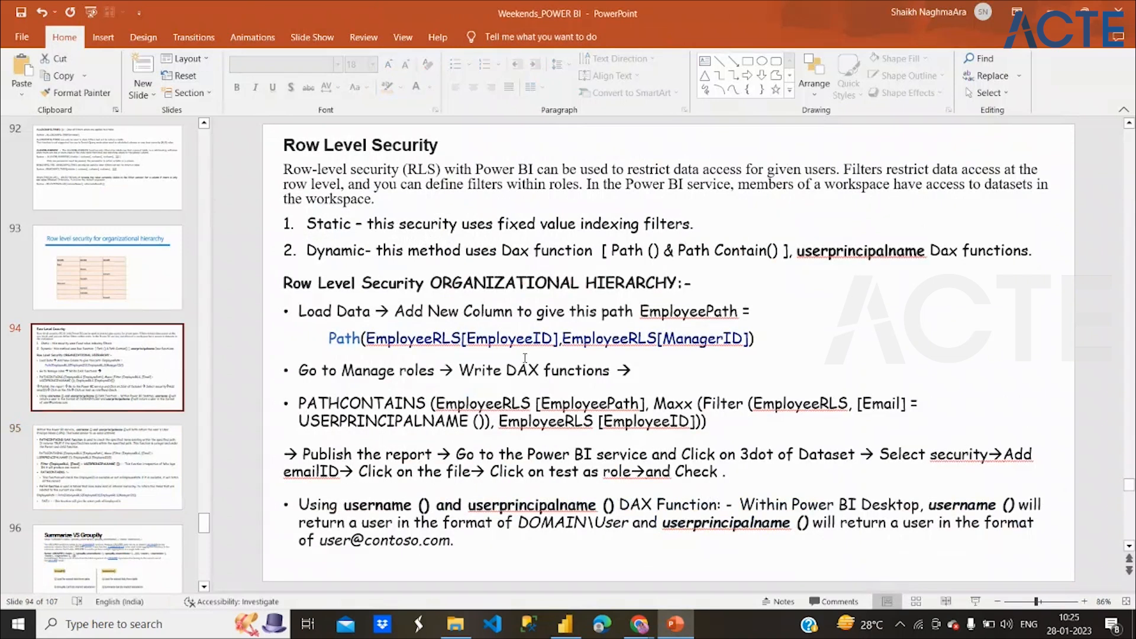
{"action": "left_click_drag", "start_coordinate": [298, 405], "coordinate": [597, 422]}
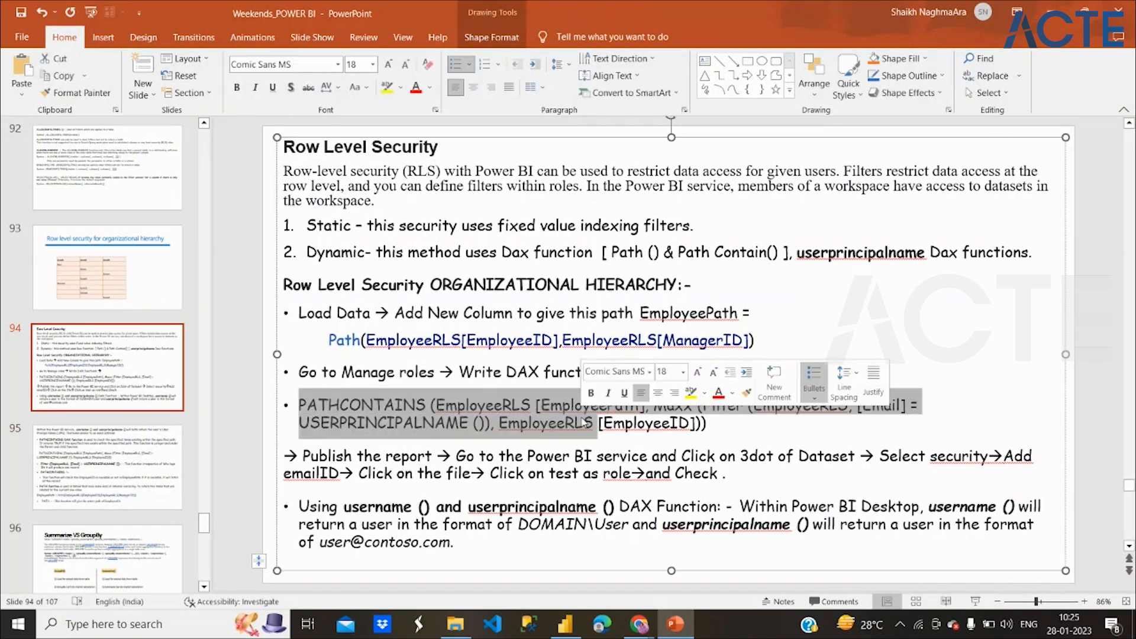
{"action": "left_click_drag", "start_coordinate": [302, 455], "coordinate": [436, 456]}
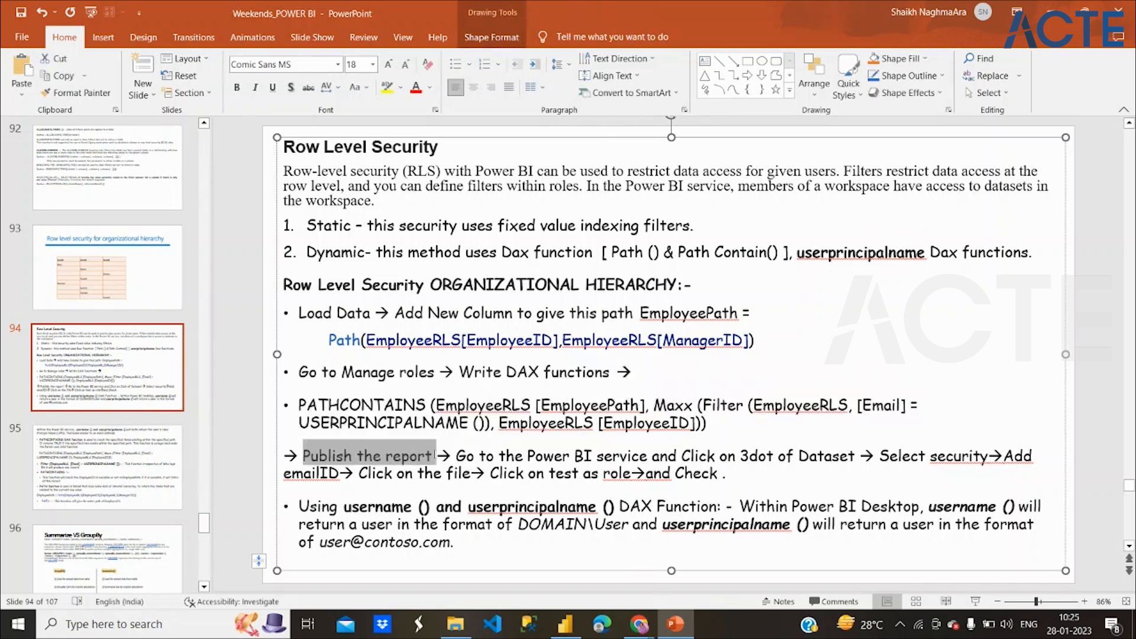
{"action": "left_click_drag", "start_coordinate": [528, 456], "coordinate": [652, 456]}
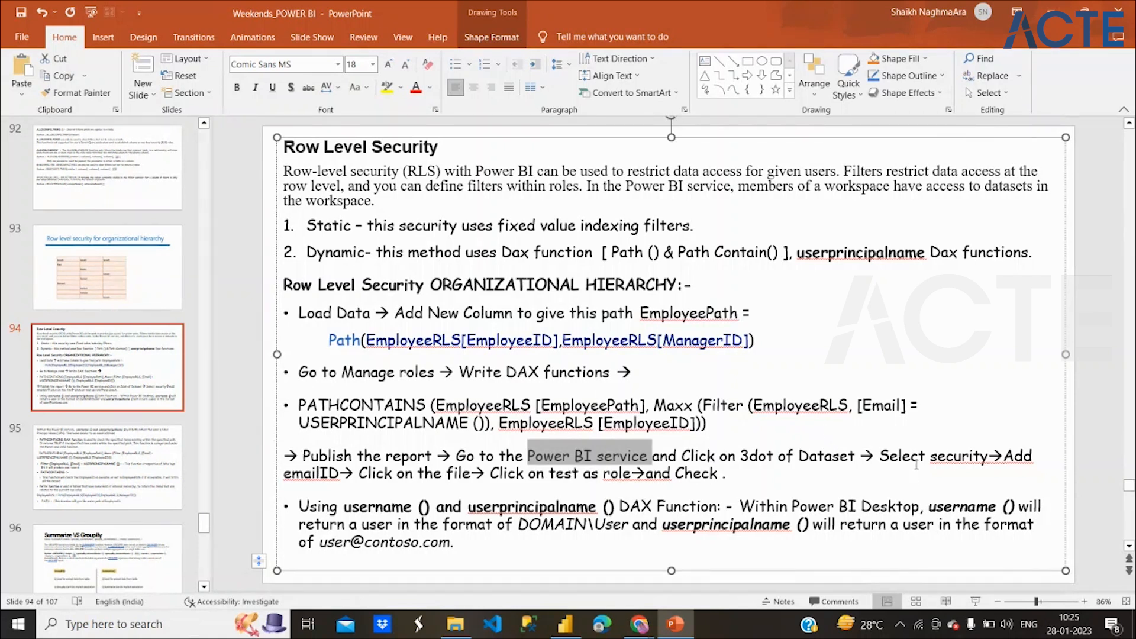
{"action": "double_click", "coordinate": [957, 457]}
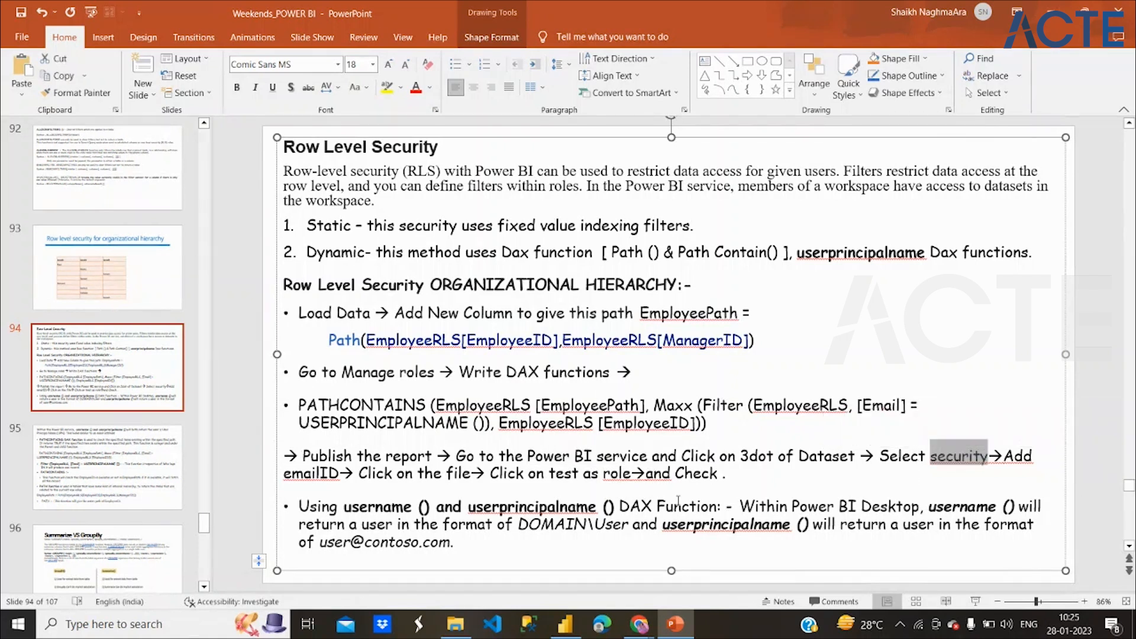
{"action": "double_click", "coordinate": [327, 473]}
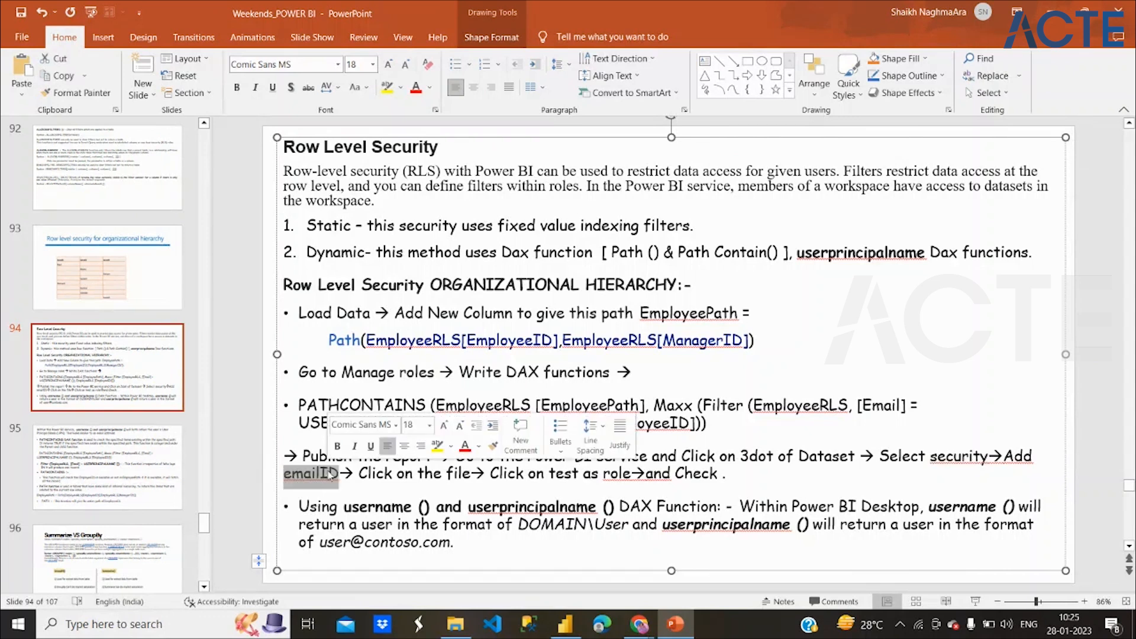
{"action": "left_click", "coordinate": [571, 631]}
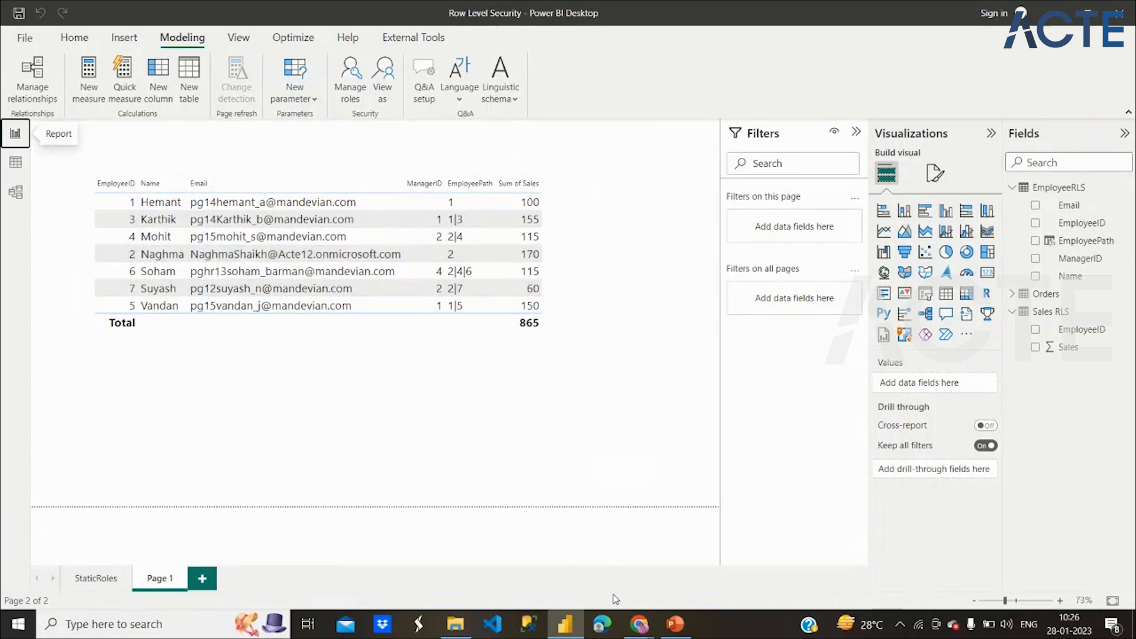
Review slide 94's 'Click on test' step, then select the employee table visual in Power BI.
{"action": "mouse_move", "coordinate": [650, 629]}
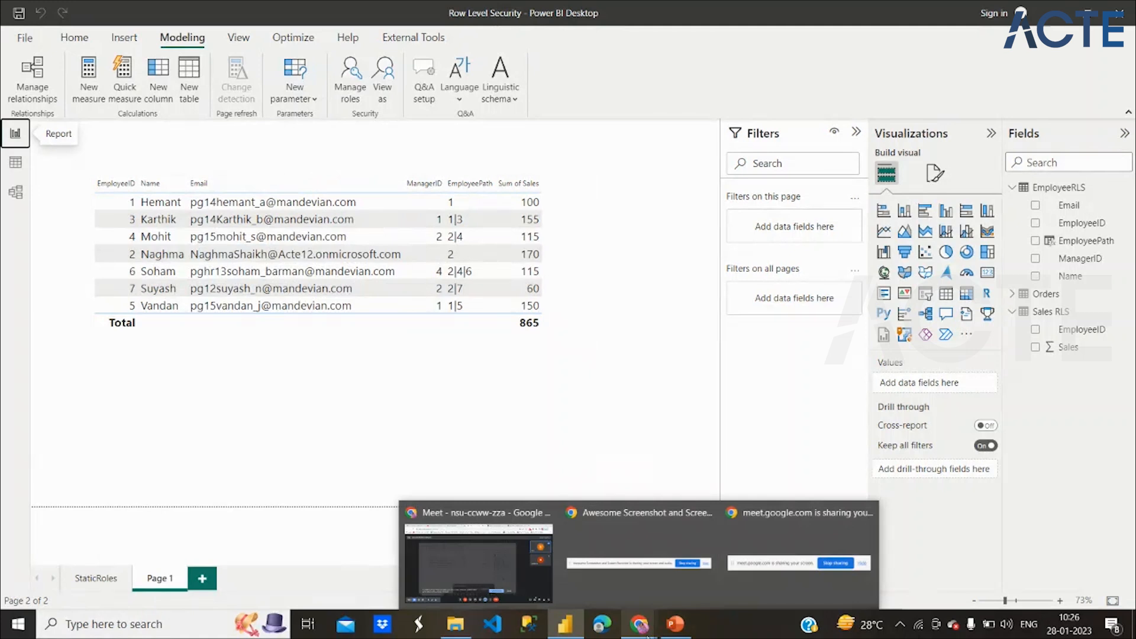
{"action": "mouse_move", "coordinate": [571, 634]}
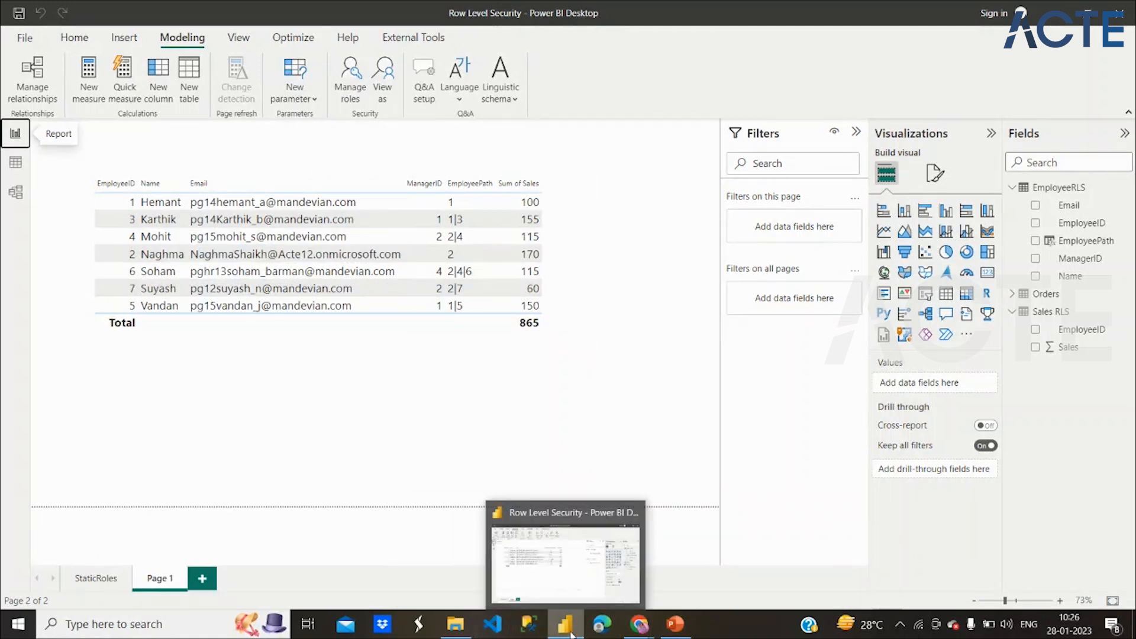
{"action": "left_click", "coordinate": [675, 624]}
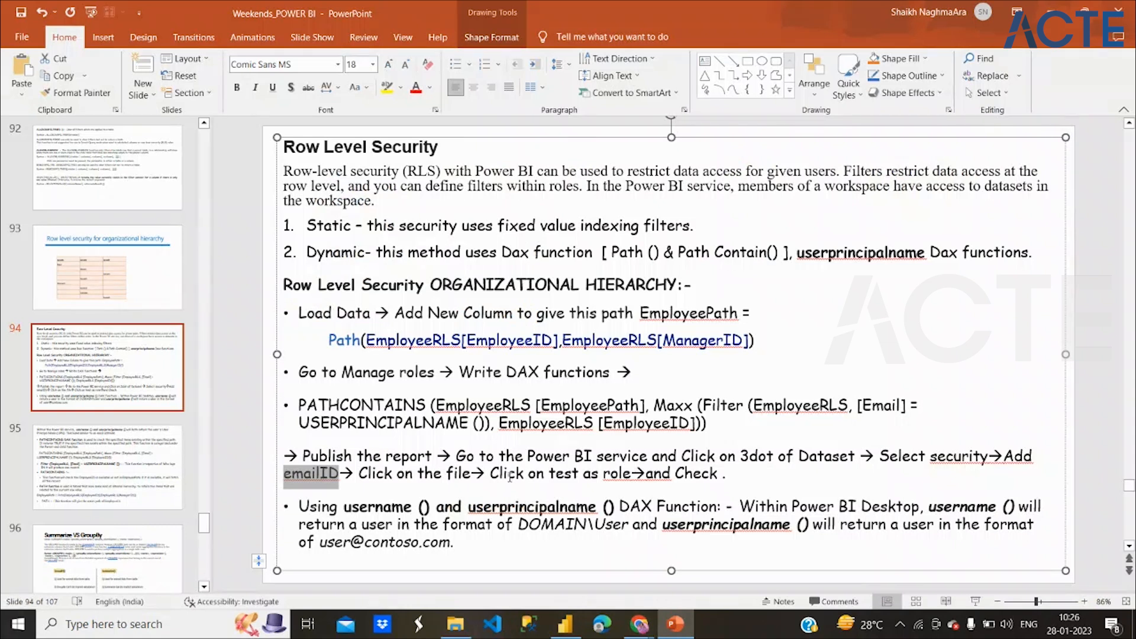
{"action": "left_click_drag", "start_coordinate": [509, 477], "coordinate": [583, 476]}
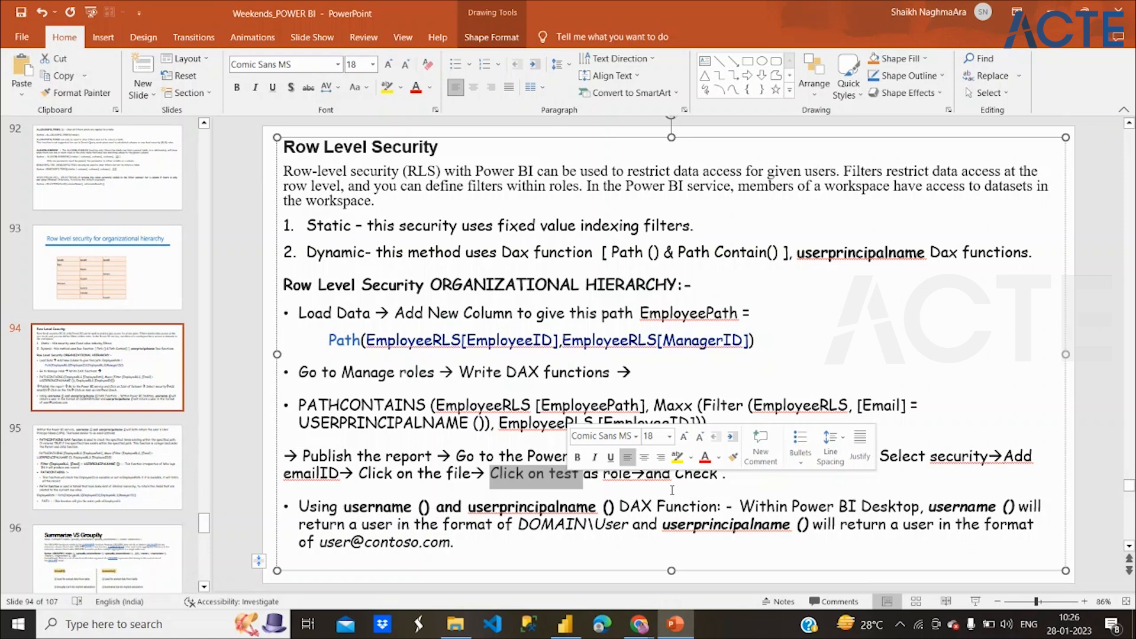
{"action": "left_click", "coordinate": [665, 482]}
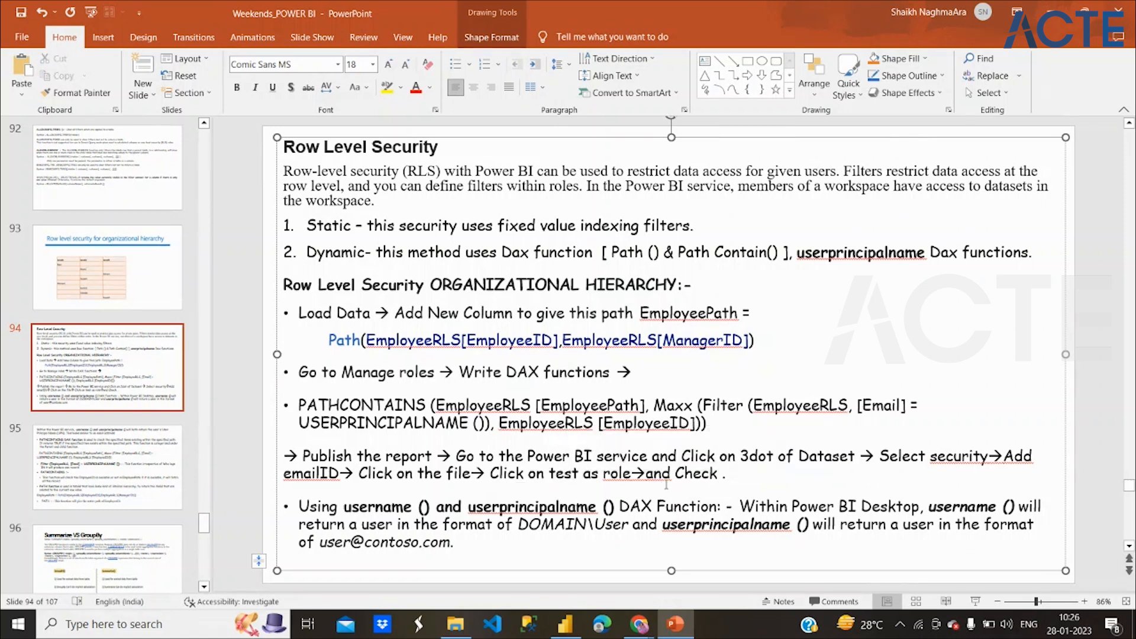
{"action": "left_click", "coordinate": [565, 624]}
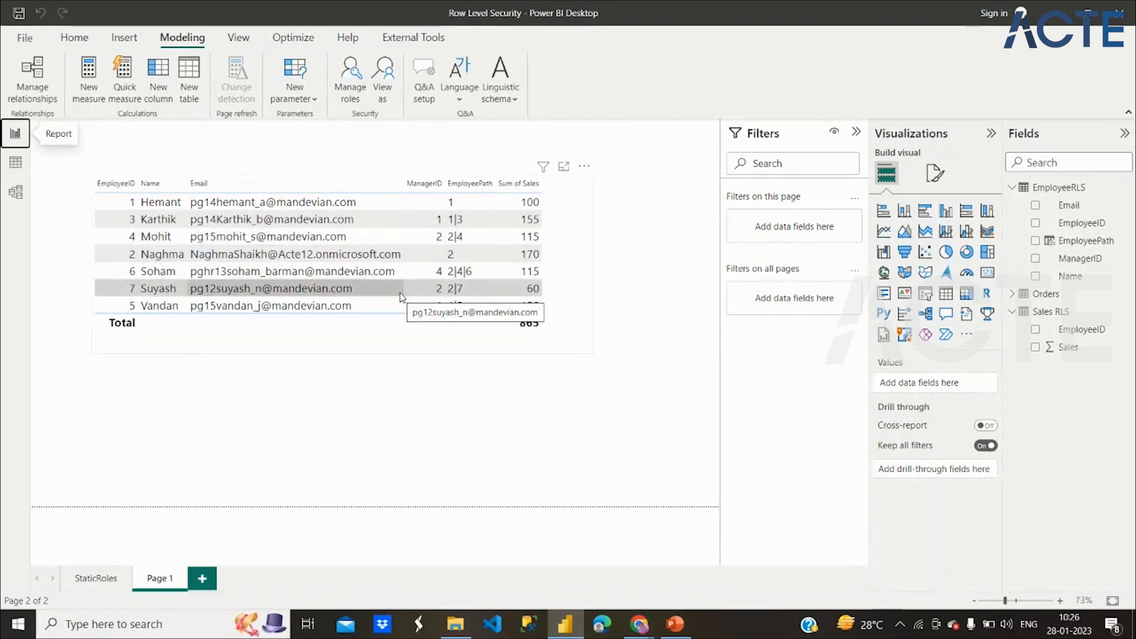
{"action": "left_click", "coordinate": [590, 355]}
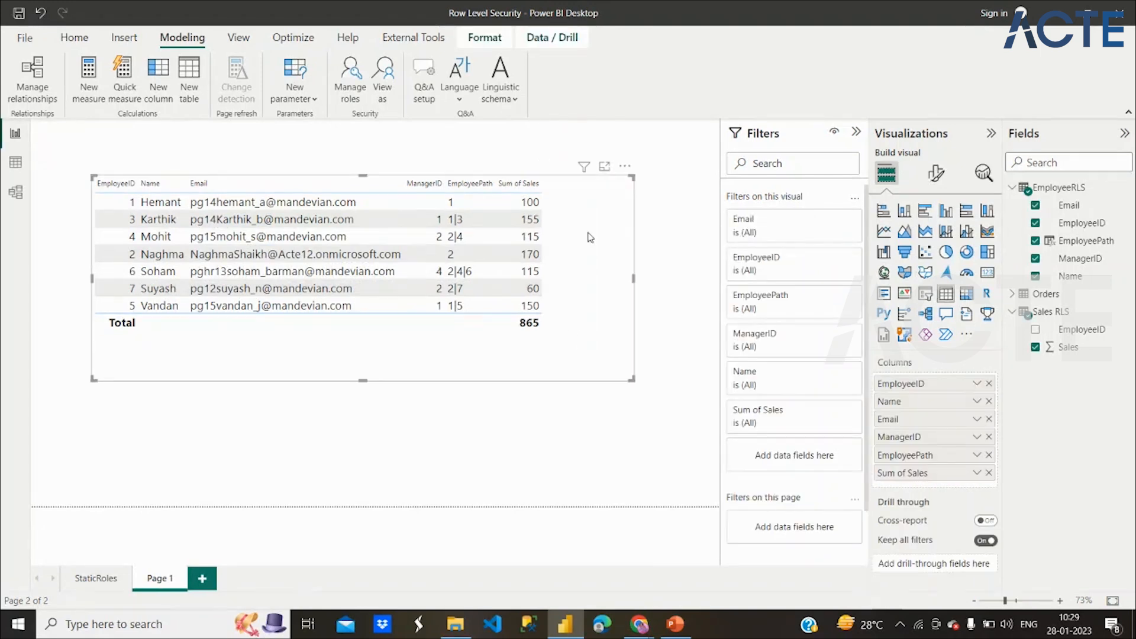